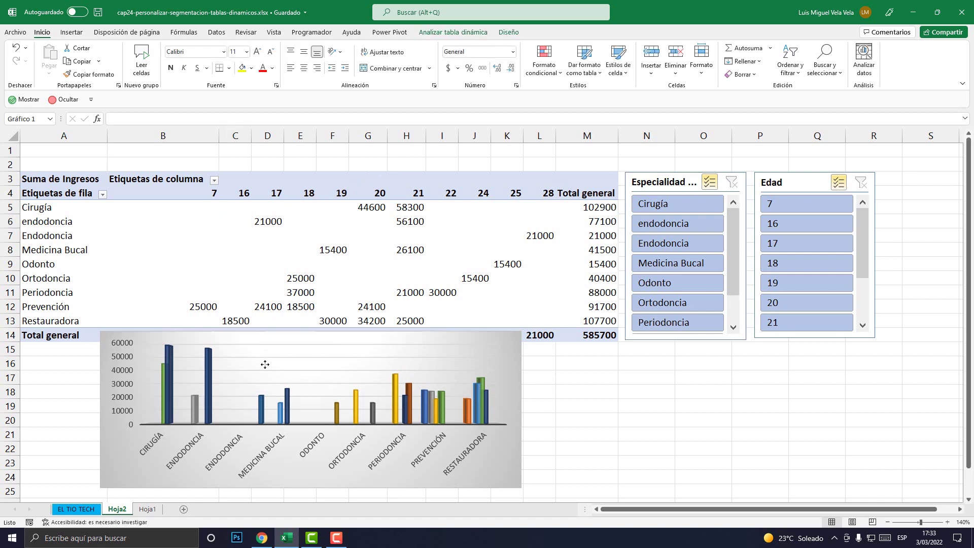
# Rearrange and enlarge the chart, and reposition the Especialidad and Edad slicers beside it.
pyautogui.moveTo(261, 363); pyautogui.dragTo(265, 407)
pyautogui.moveTo(71, 182); pyautogui.dragTo(588, 335)
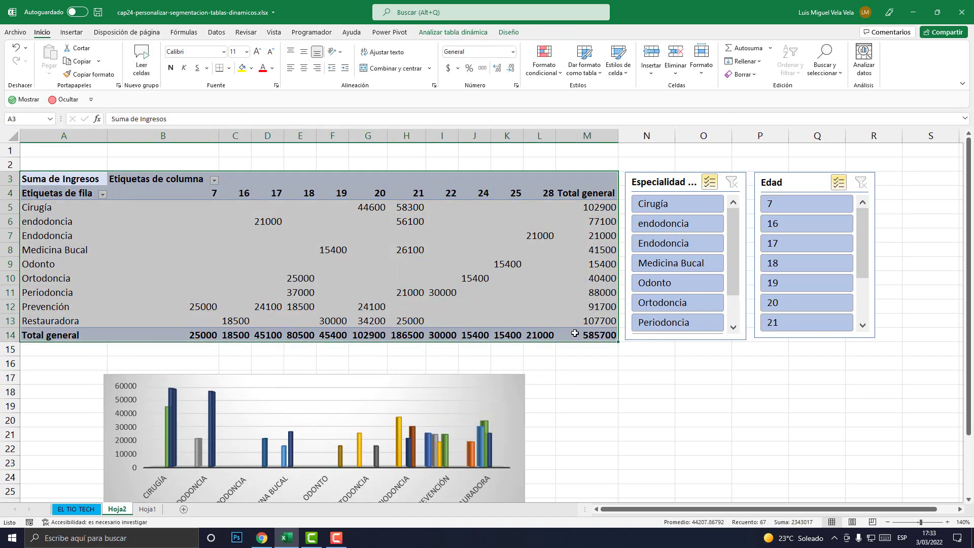
pyautogui.moveTo(428, 378); pyautogui.dragTo(416, 181)
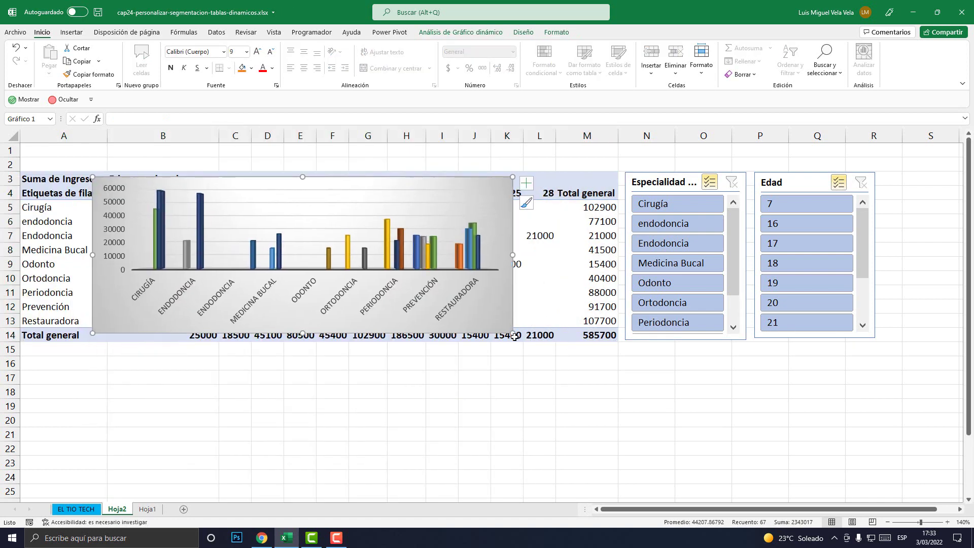
pyautogui.moveTo(512, 335); pyautogui.dragTo(513, 404)
pyautogui.moveTo(369, 185)
pyautogui.mouseDown()
pyautogui.moveTo(406, 208)
pyautogui.moveTo(408, 186)
pyautogui.mouseUp()
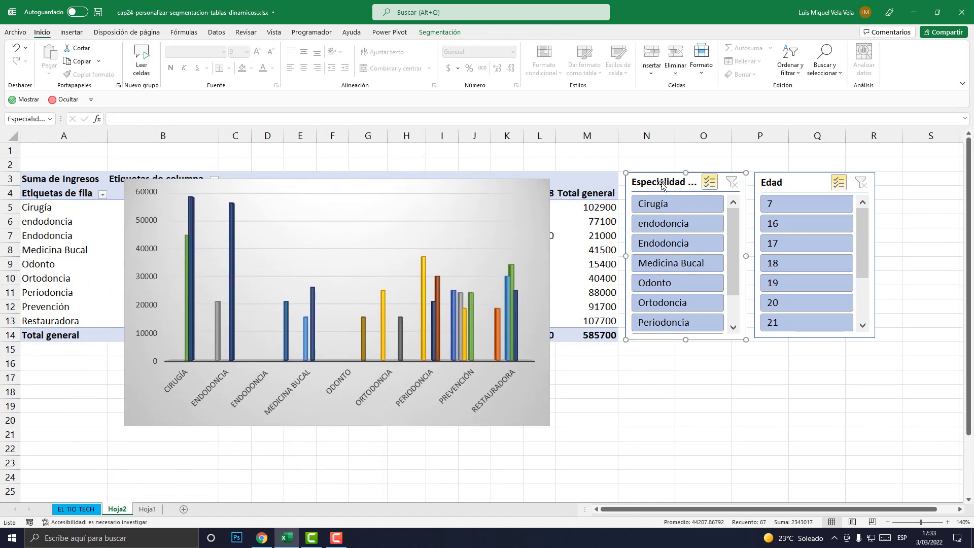
pyautogui.moveTo(644, 182); pyautogui.dragTo(684, 180)
pyautogui.moveTo(668, 146); pyautogui.dragTo(600, 159)
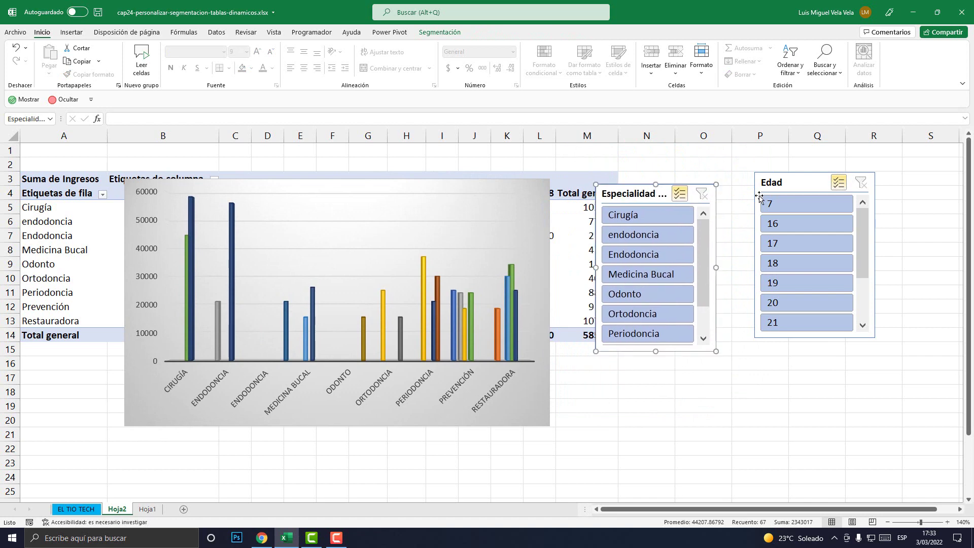
pyautogui.click(793, 190)
pyautogui.moveTo(793, 191); pyautogui.dragTo(775, 211)
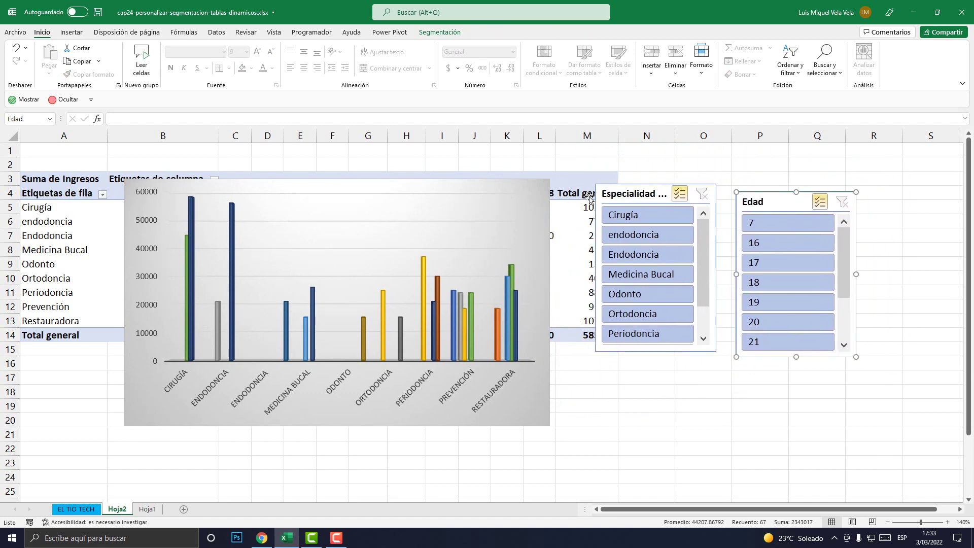
# Delete the pivot chart and the Especialidad and Edad slicers, then deselect.
pyautogui.click(313, 188)
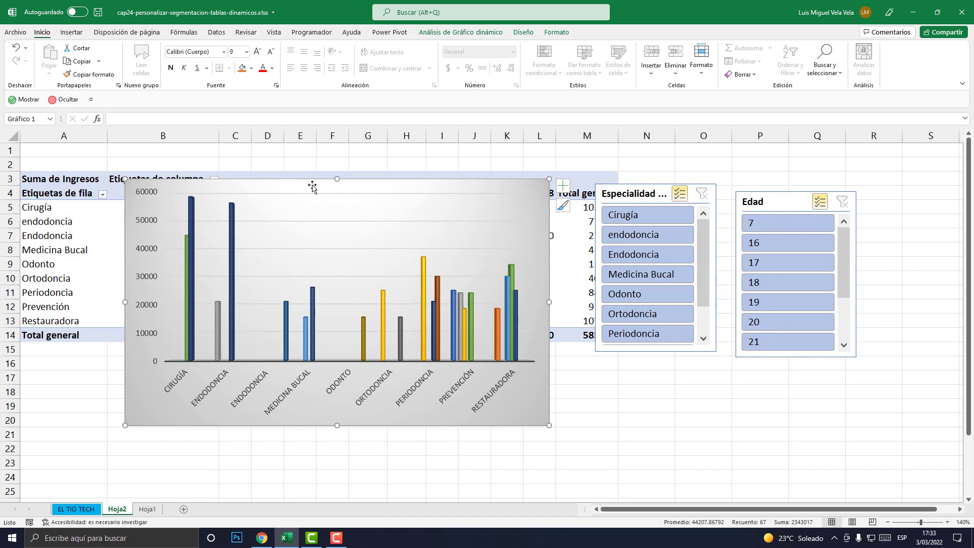
pyautogui.press('Delete')
pyautogui.click(639, 197)
pyautogui.press('Delete')
pyautogui.click(781, 202)
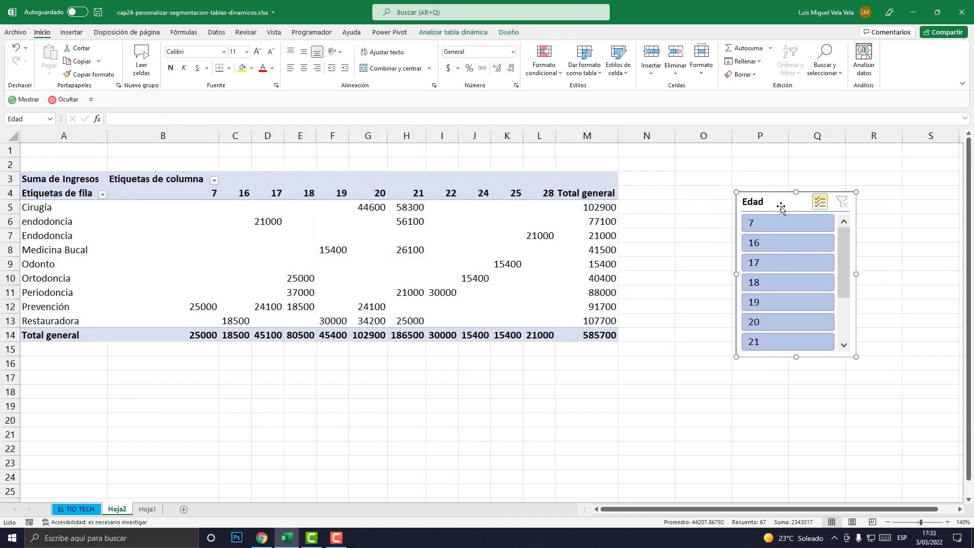
pyautogui.press('Delete')
pyautogui.click(690, 226)
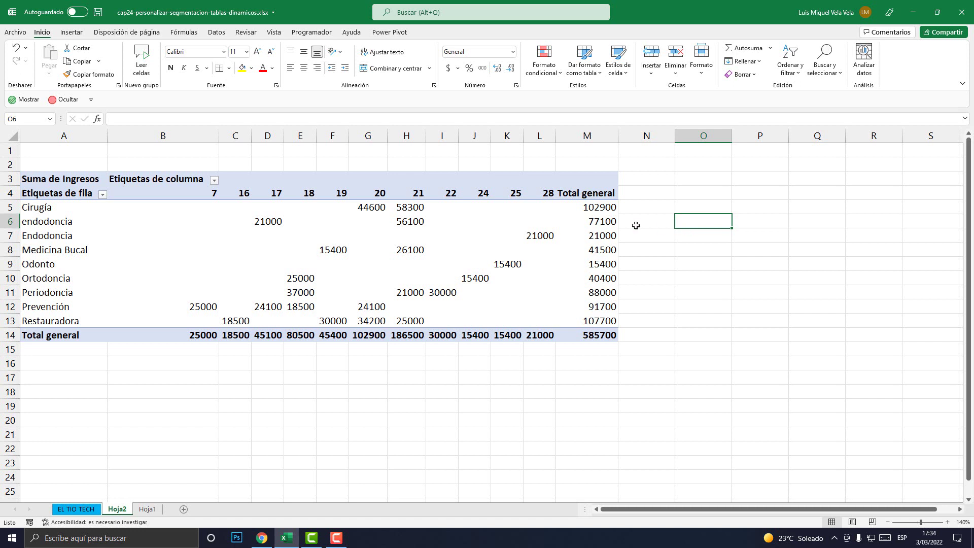
# Save the workbook and review the source data on Hoja1.
pyautogui.click(98, 12)
pyautogui.click(147, 509)
pyautogui.click(225, 257)
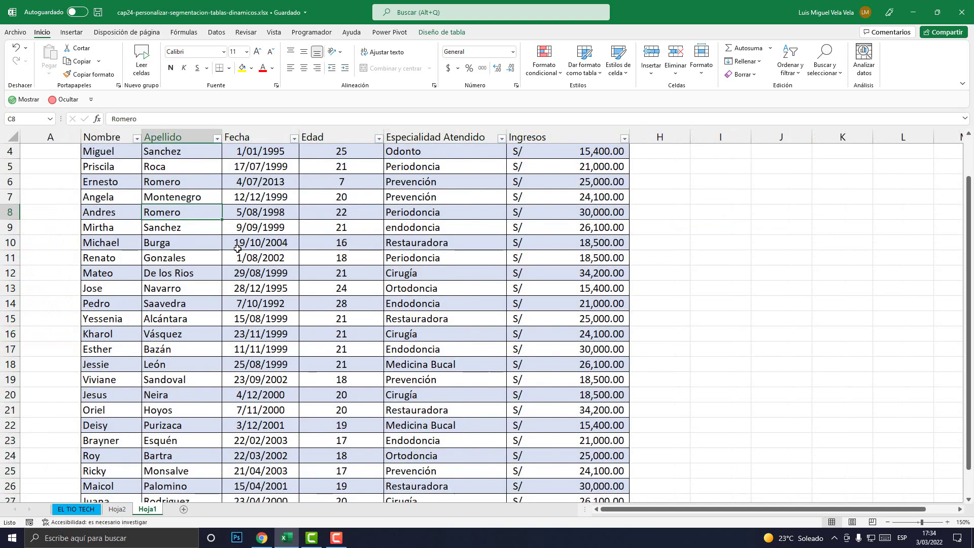
pyautogui.scroll(2, 239, 245)
# Return to Hoja2 and select cells inside the Suma de Ingresos pivot table.
pyautogui.click(118, 509)
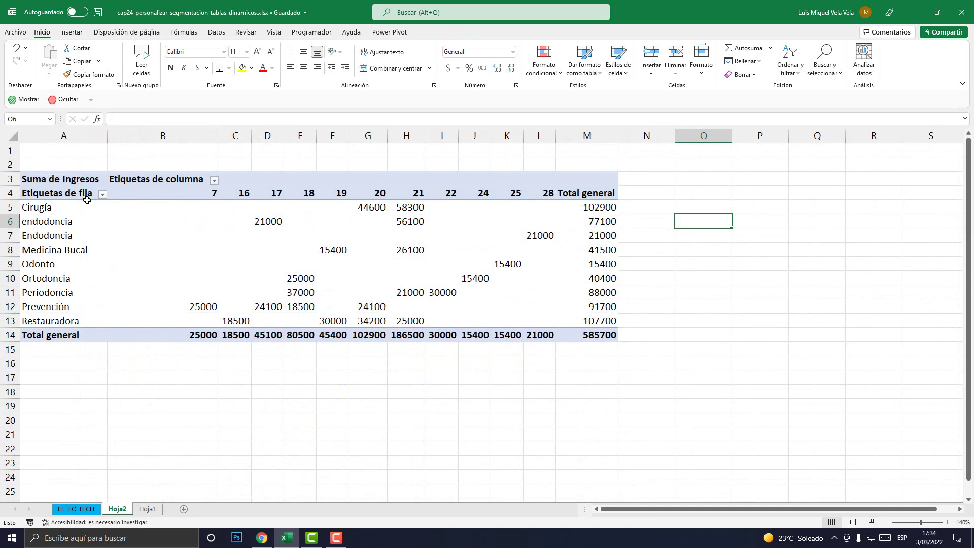
pyautogui.moveTo(70, 181); pyautogui.dragTo(602, 329)
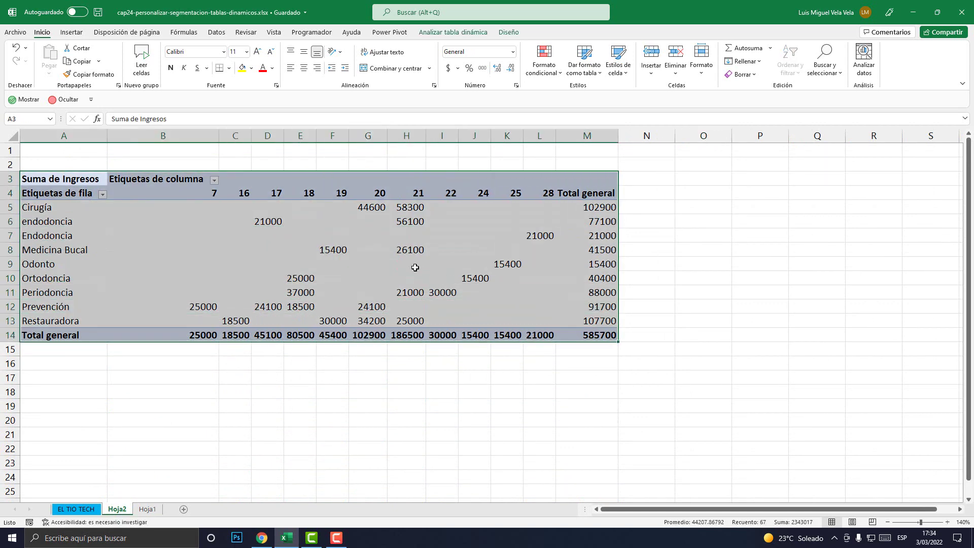
pyautogui.click(415, 267)
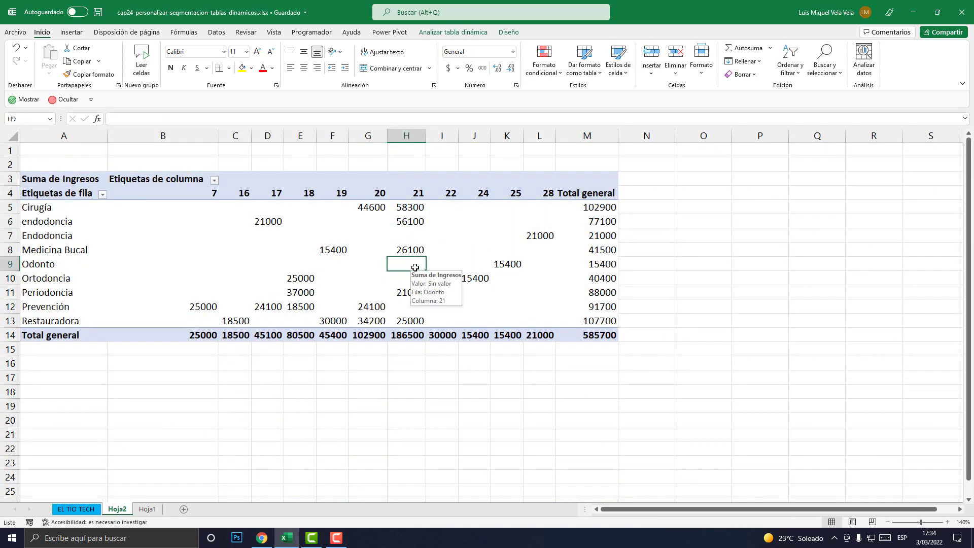
pyautogui.click(343, 252)
pyautogui.click(269, 260)
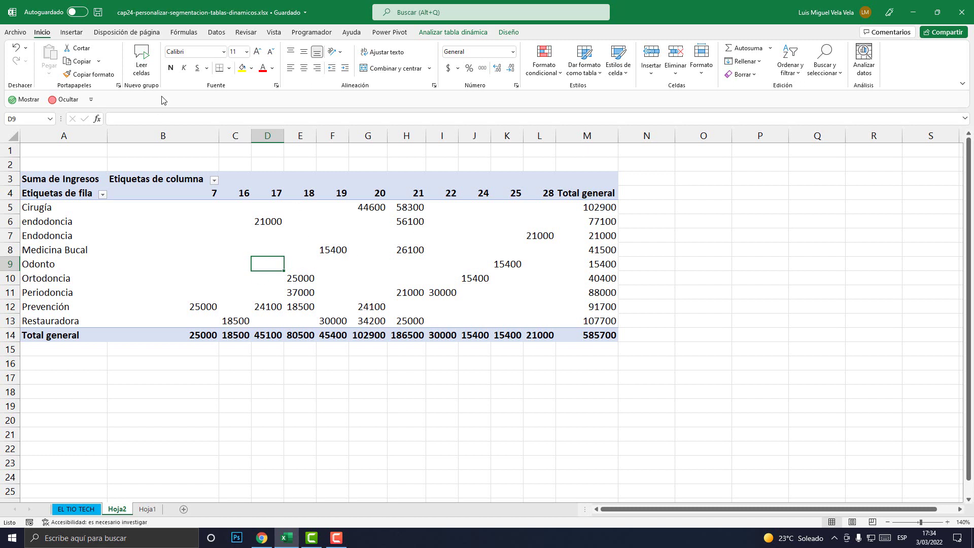
pyautogui.click(355, 264)
pyautogui.click(253, 223)
pyautogui.click(238, 251)
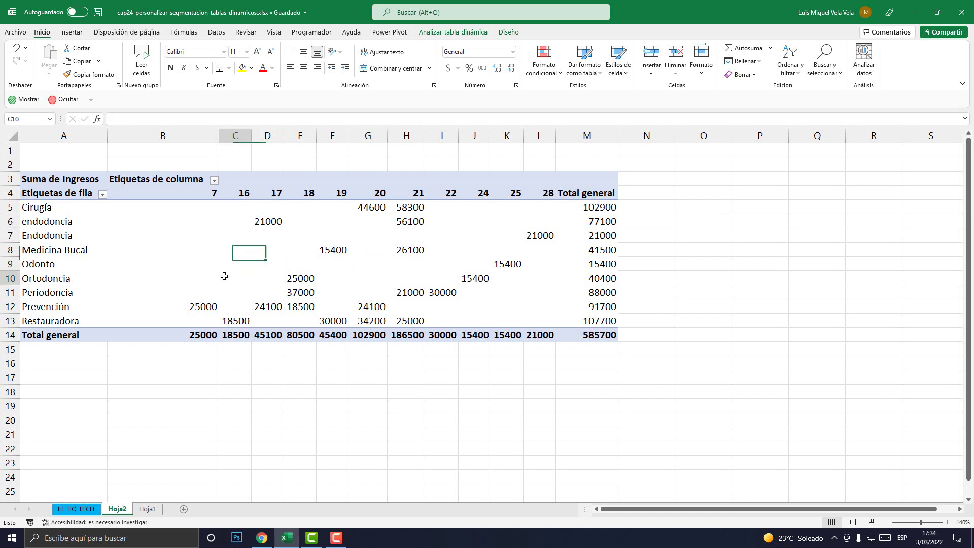
pyautogui.click(407, 292)
pyautogui.click(340, 220)
pyautogui.click(363, 277)
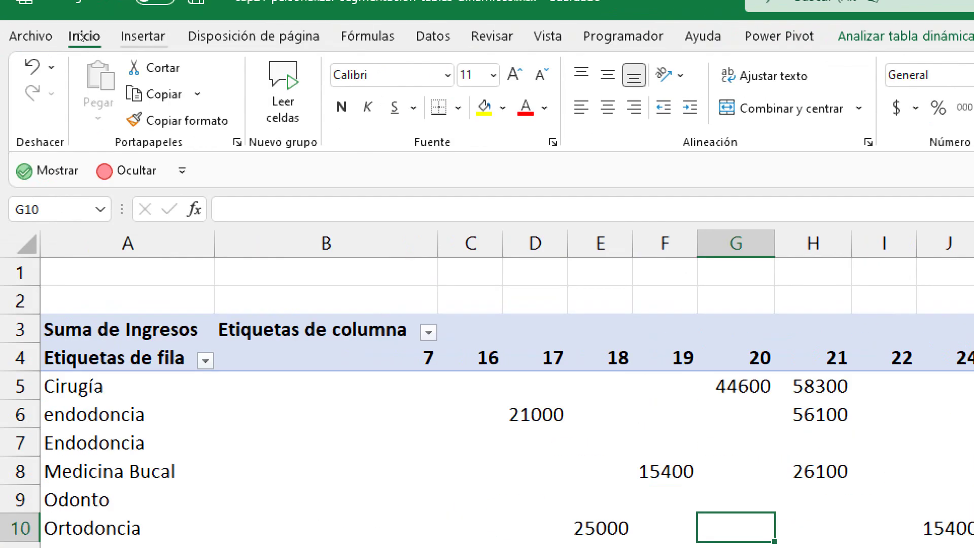
# Insert a clustered 2-D column pivot chart and move it over the pivot table.
pyautogui.click(71, 32)
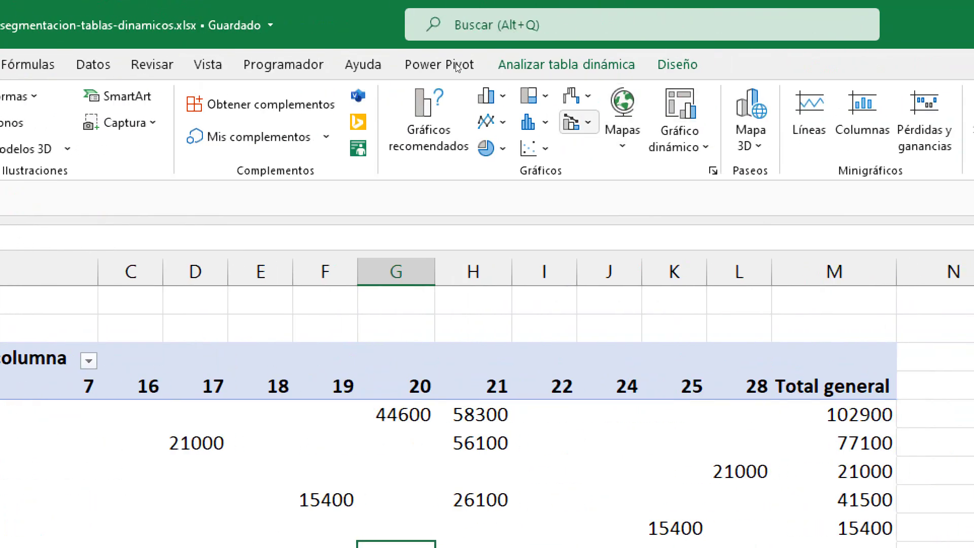
pyautogui.click(500, 96)
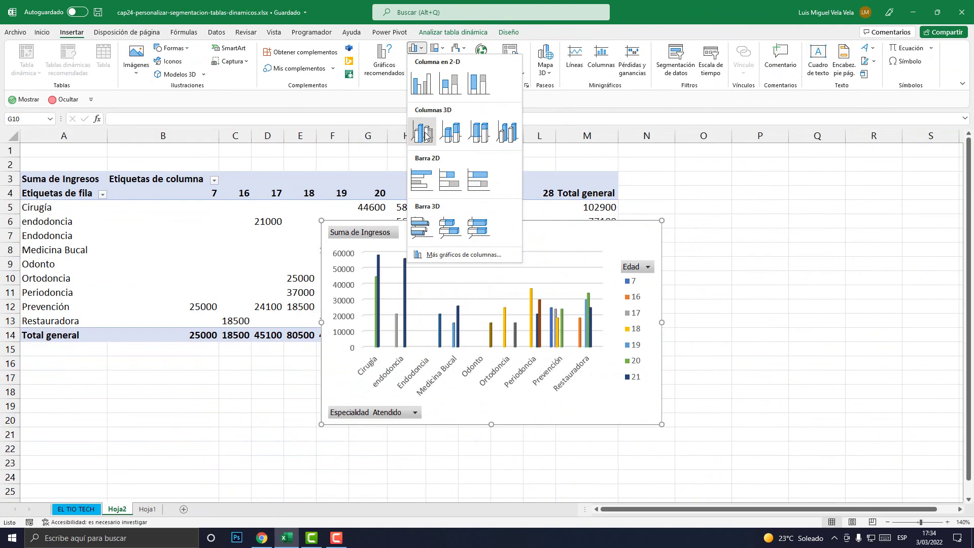
pyautogui.click(425, 134)
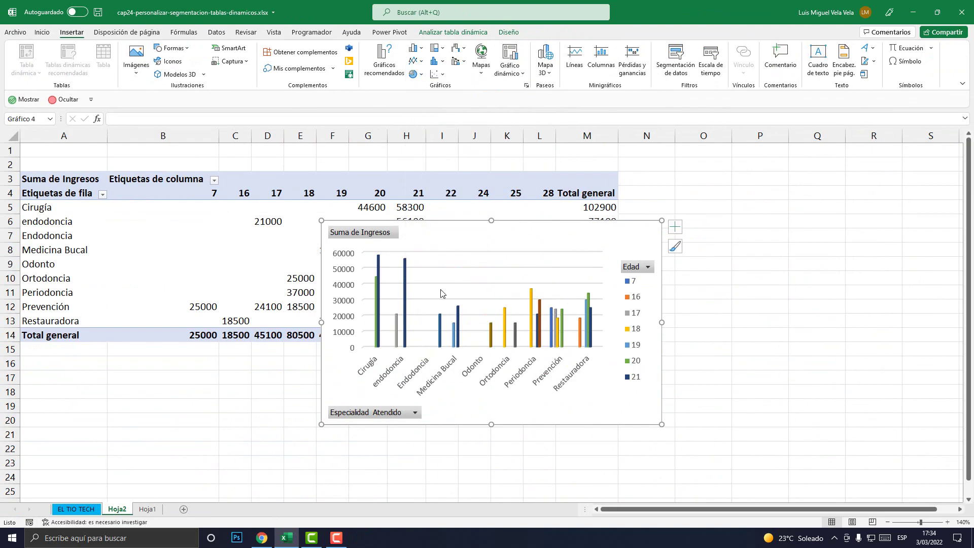
pyautogui.moveTo(451, 229); pyautogui.dragTo(398, 208)
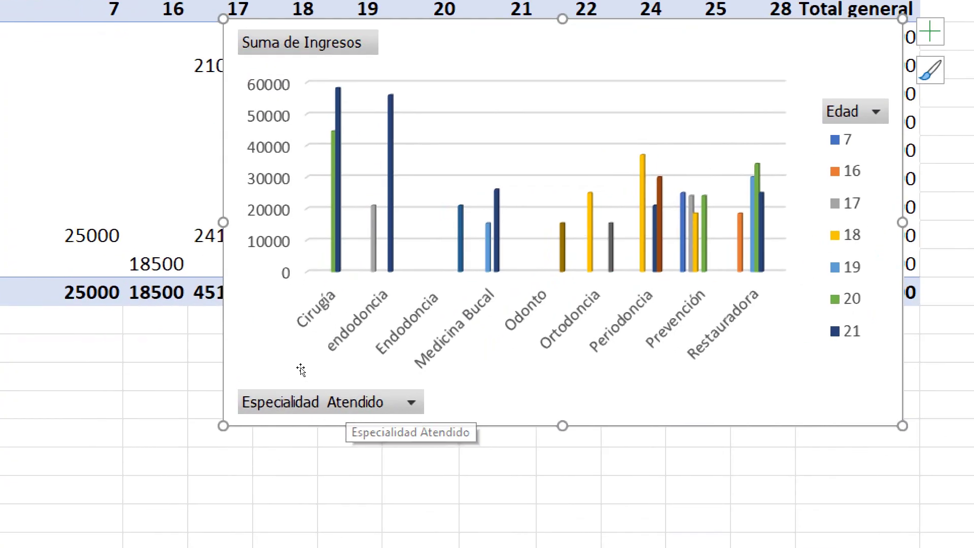
# Hide all field buttons on the chart, delete its legend, and reposition it.
pyautogui.click(330, 394)
pyautogui.press('Escape')
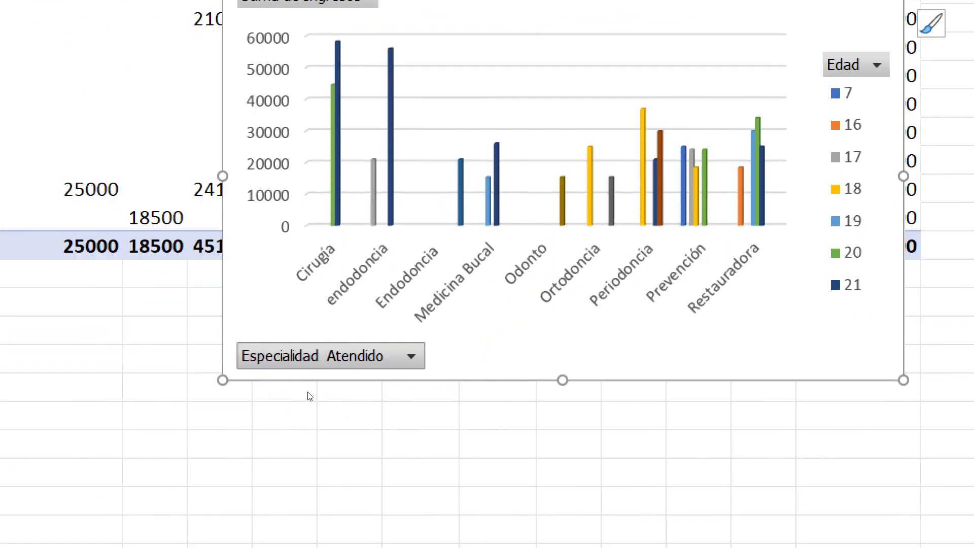
pyautogui.hotkey('shift', 'F10')
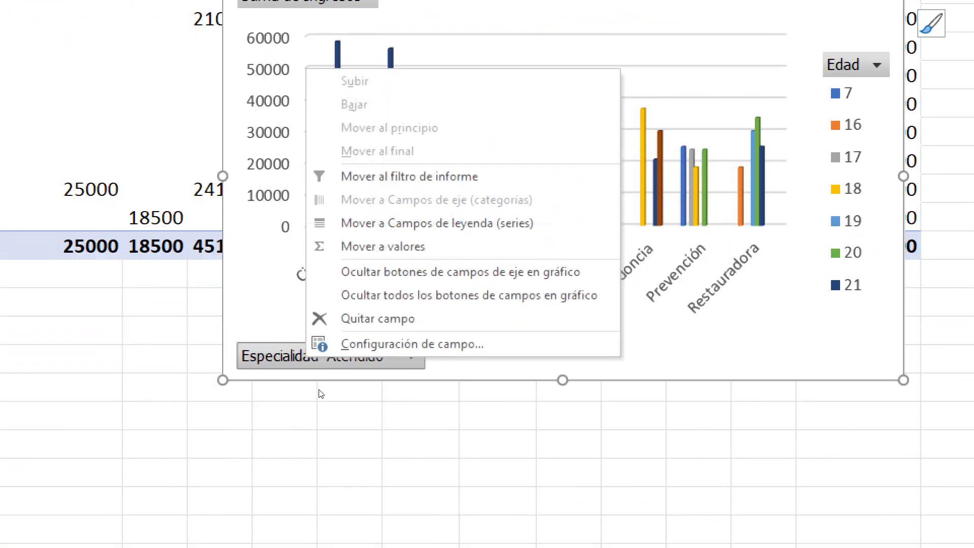
pyautogui.press('Up')
pyautogui.press('Up')
pyautogui.press('Up')
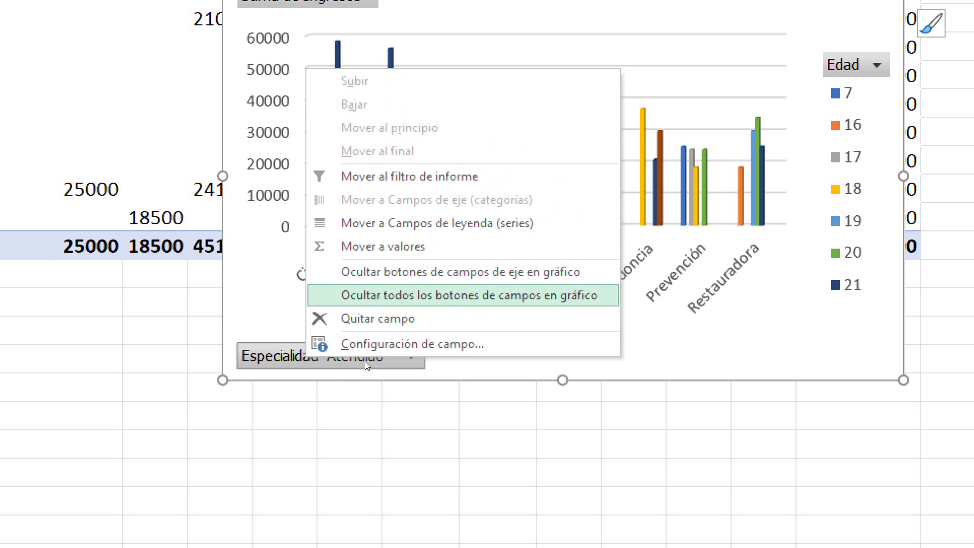
pyautogui.press('Return')
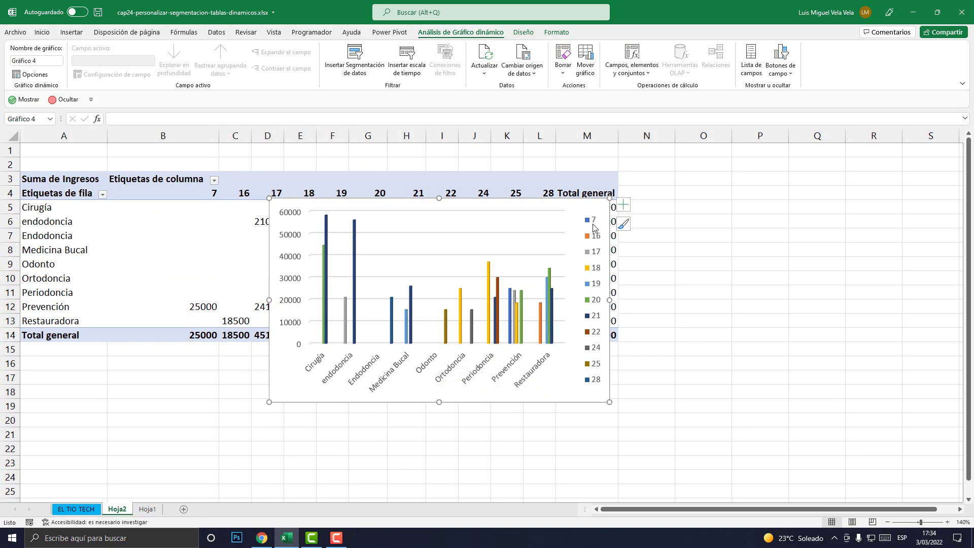
pyautogui.click(594, 236)
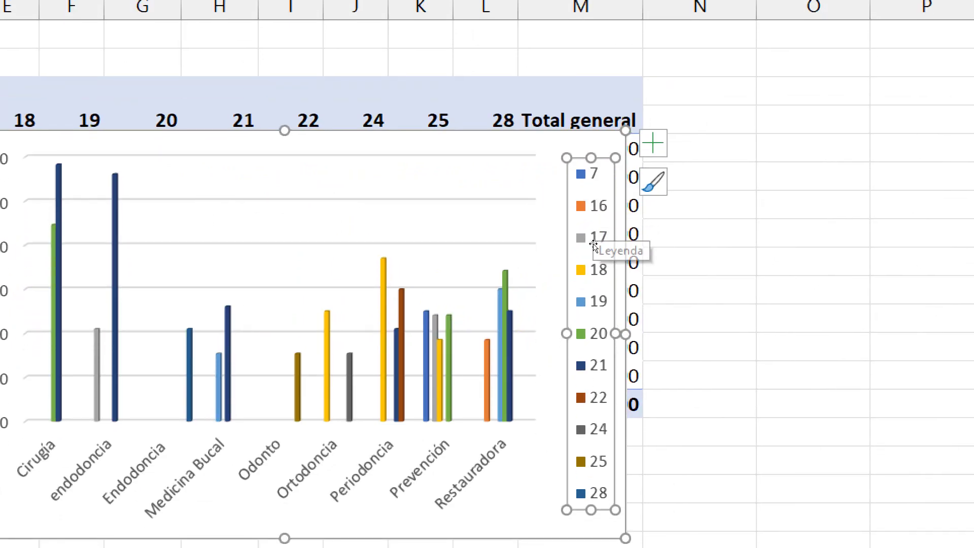
pyautogui.press('Delete')
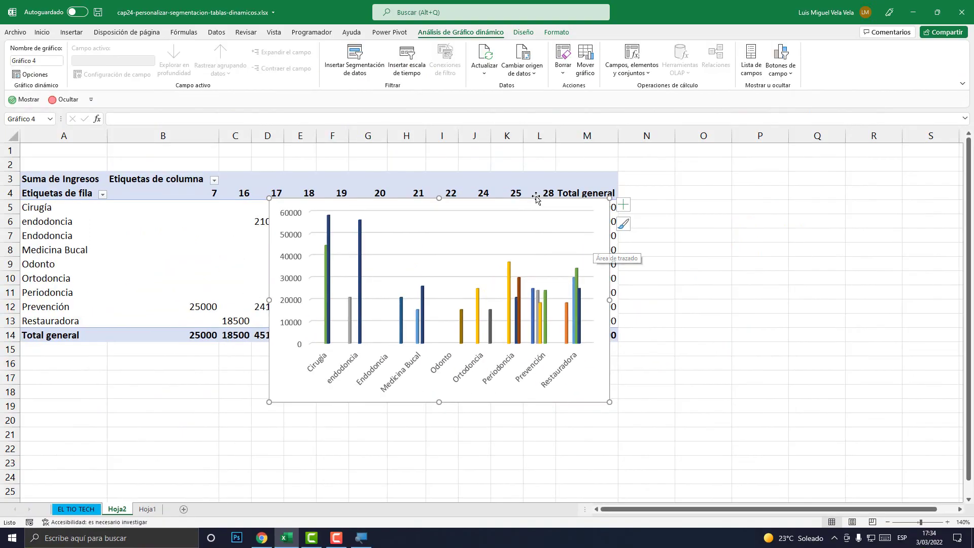
pyautogui.moveTo(594, 245)
pyautogui.mouseDown()
pyautogui.moveTo(482, 234)
pyautogui.moveTo(538, 183)
pyautogui.mouseUp()
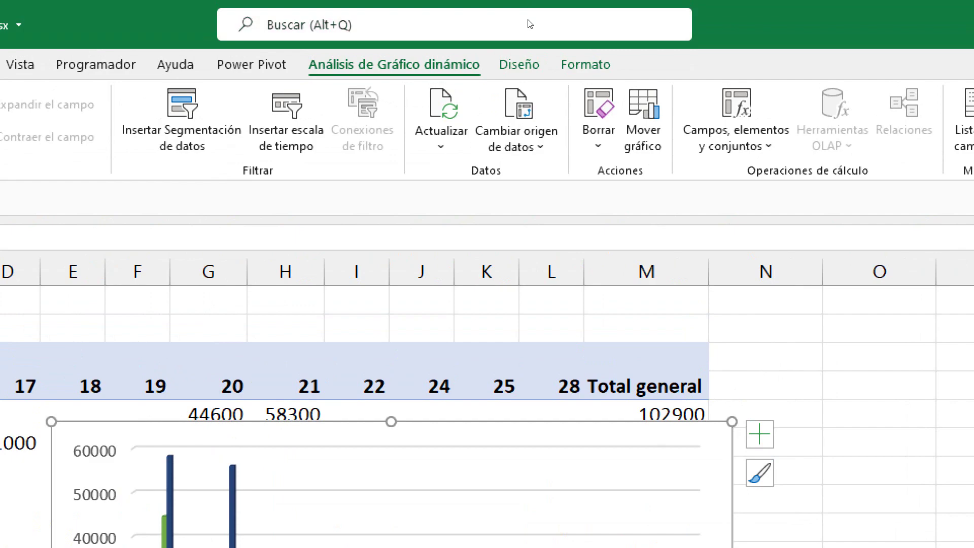
# Apply the dark chart style from the Chart Design style gallery.
pyautogui.click(524, 33)
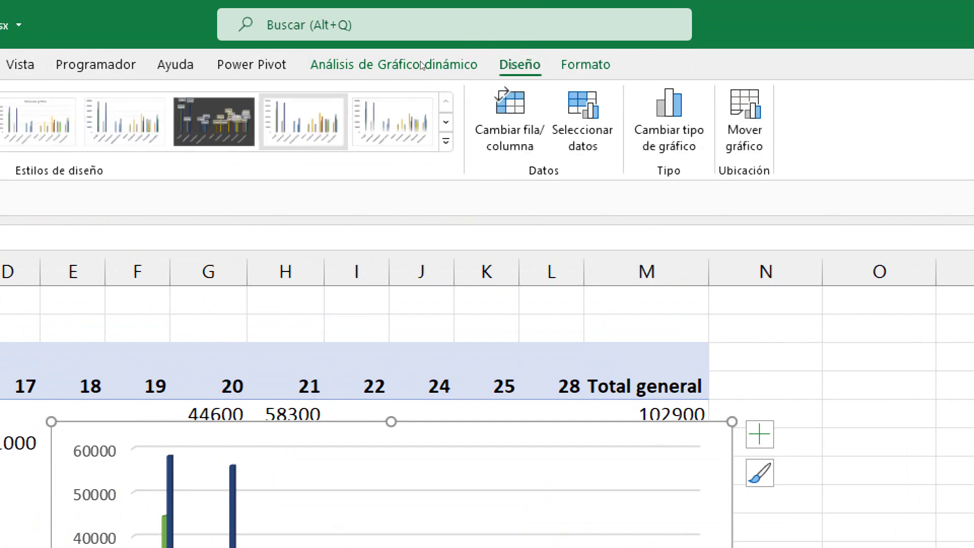
pyautogui.click(446, 142)
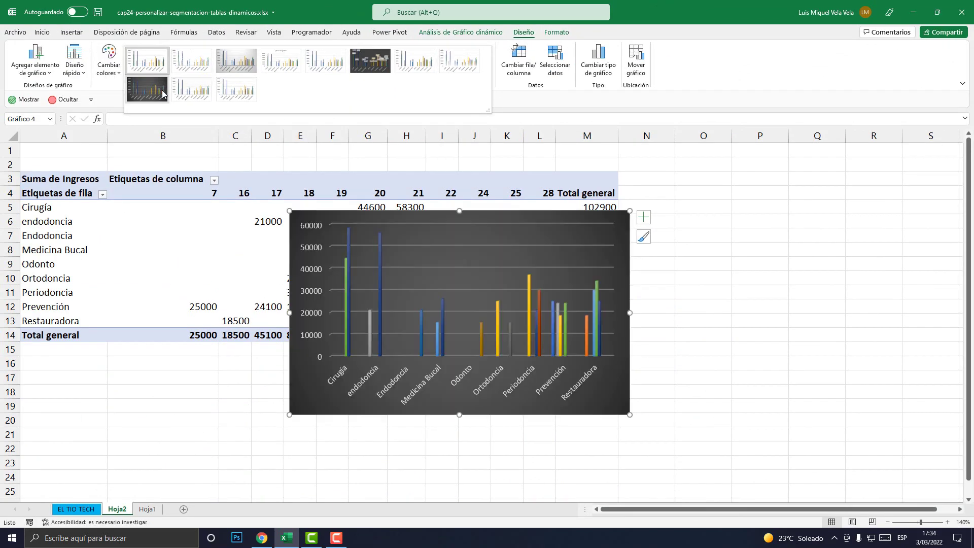
pyautogui.click(162, 94)
# Move the chart so it sits over rows 9–22, partly covering the pivot table's right side.
pyautogui.moveTo(414, 216)
pyautogui.mouseDown()
pyautogui.moveTo(417, 261)
pyautogui.moveTo(351, 209)
pyautogui.moveTo(397, 205)
pyautogui.moveTo(364, 331)
pyautogui.mouseUp()
pyautogui.moveTo(152, 209); pyautogui.dragTo(442, 293)
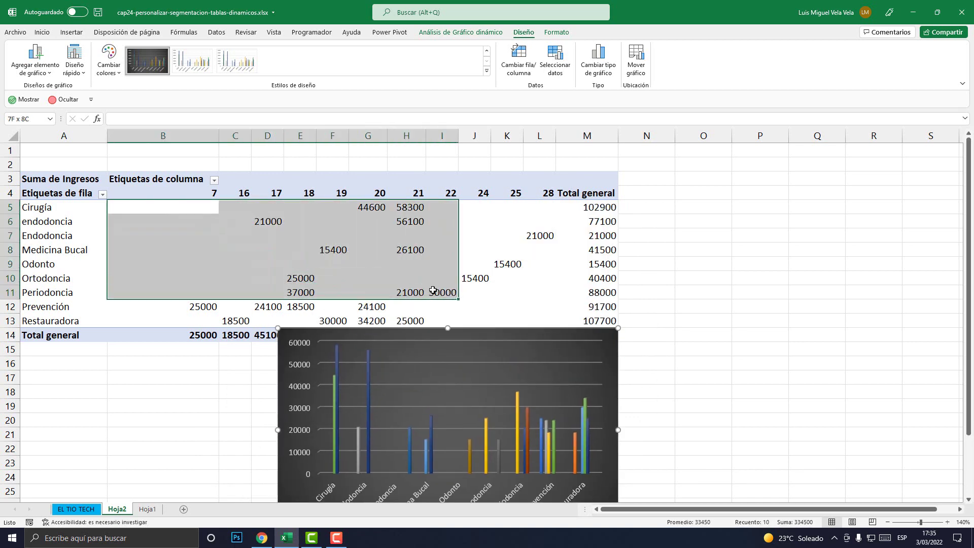
pyautogui.moveTo(406, 334); pyautogui.dragTo(375, 204)
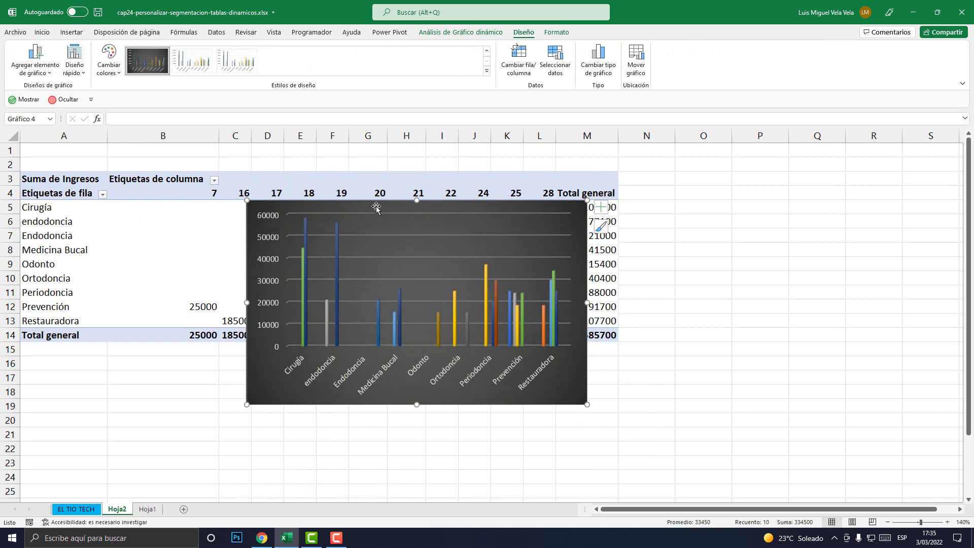
pyautogui.moveTo(375, 206); pyautogui.dragTo(405, 259)
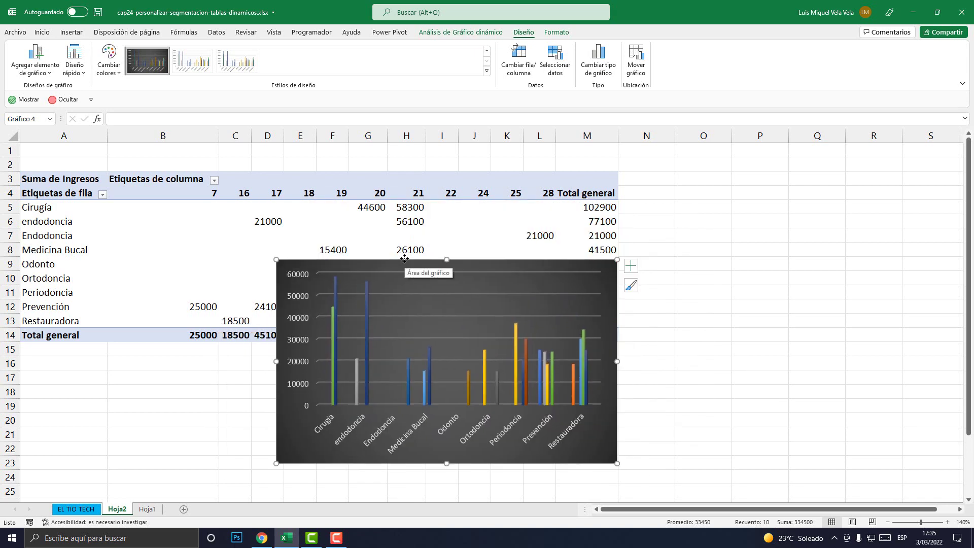
# Insert slicers for Nombre and Especialidad Atendido from PivotChart Analyze.
pyautogui.click(211, 222)
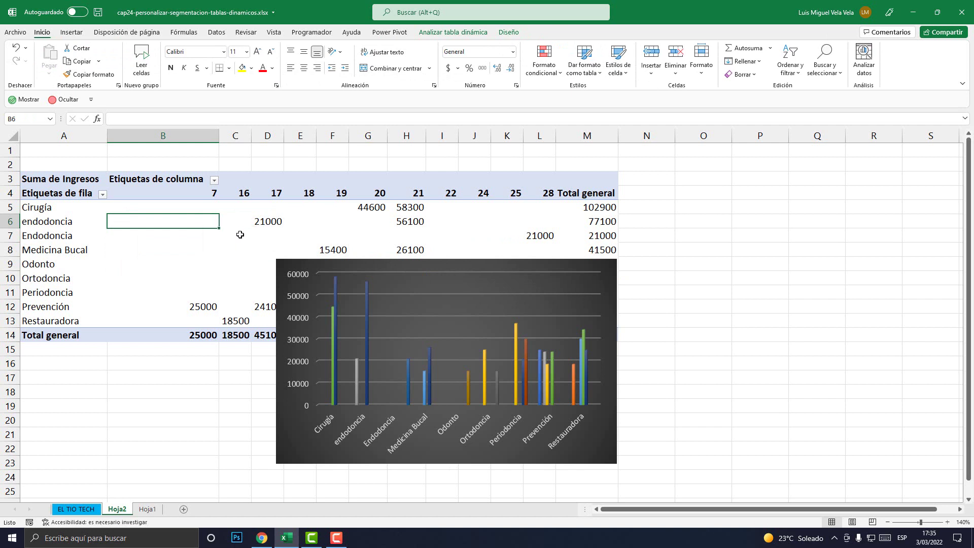
pyautogui.moveTo(388, 264); pyautogui.dragTo(373, 240)
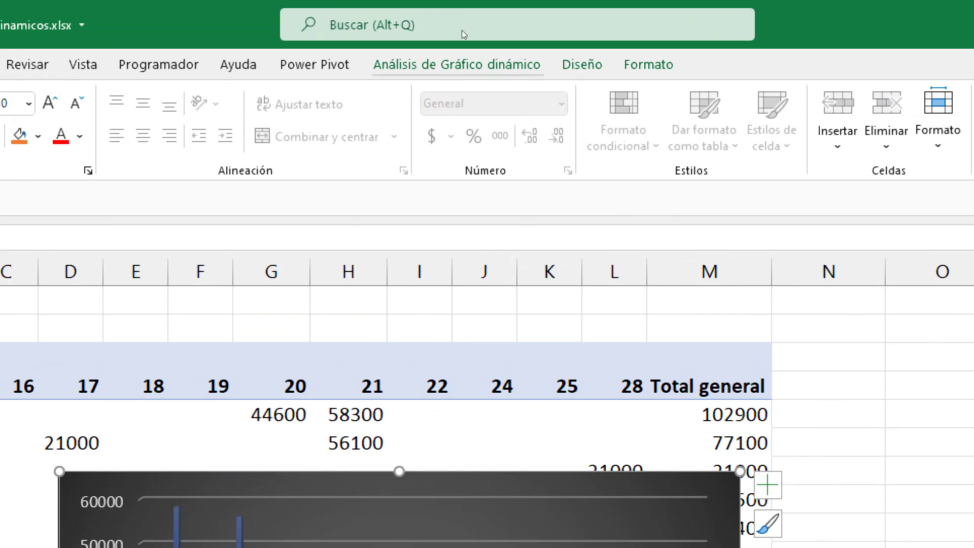
pyautogui.click(463, 32)
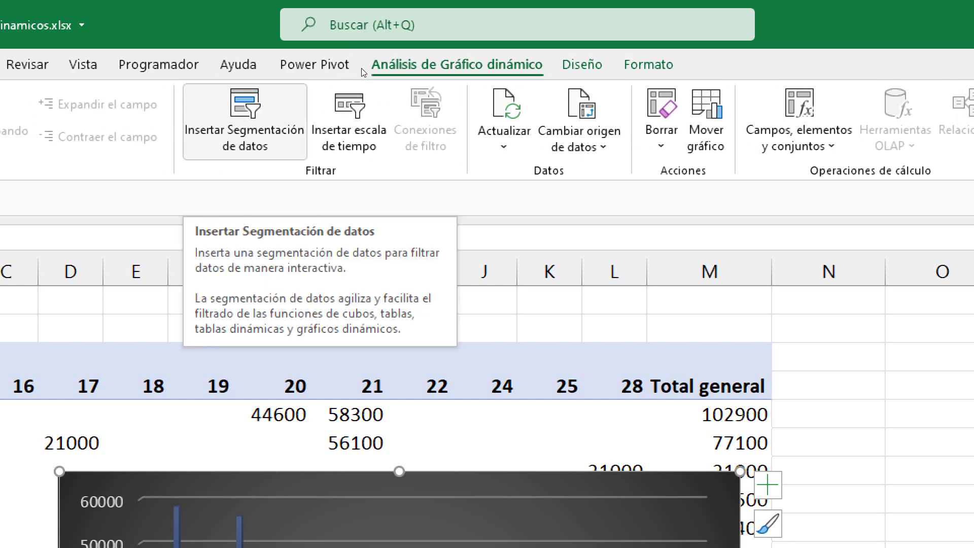
pyautogui.click(245, 120)
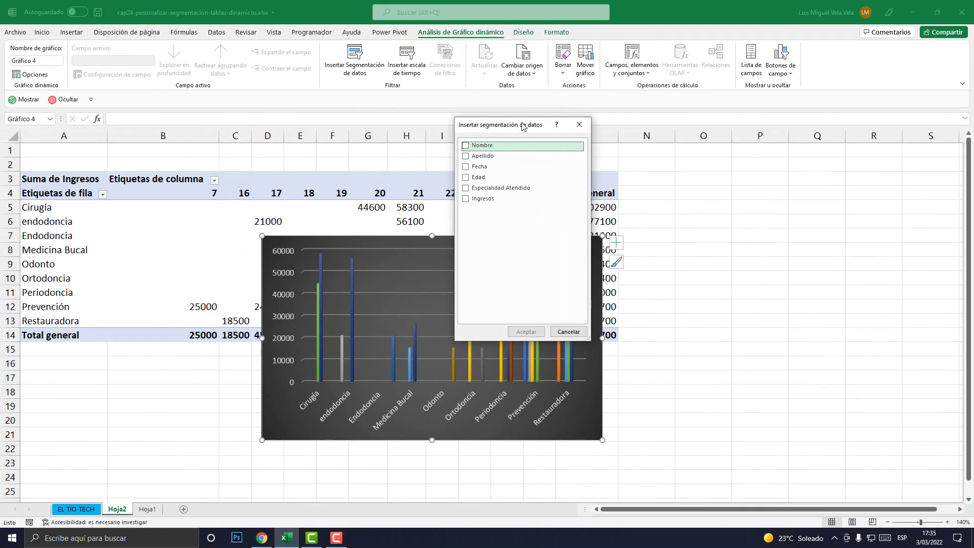
pyautogui.moveTo(522, 124); pyautogui.dragTo(605, 100)
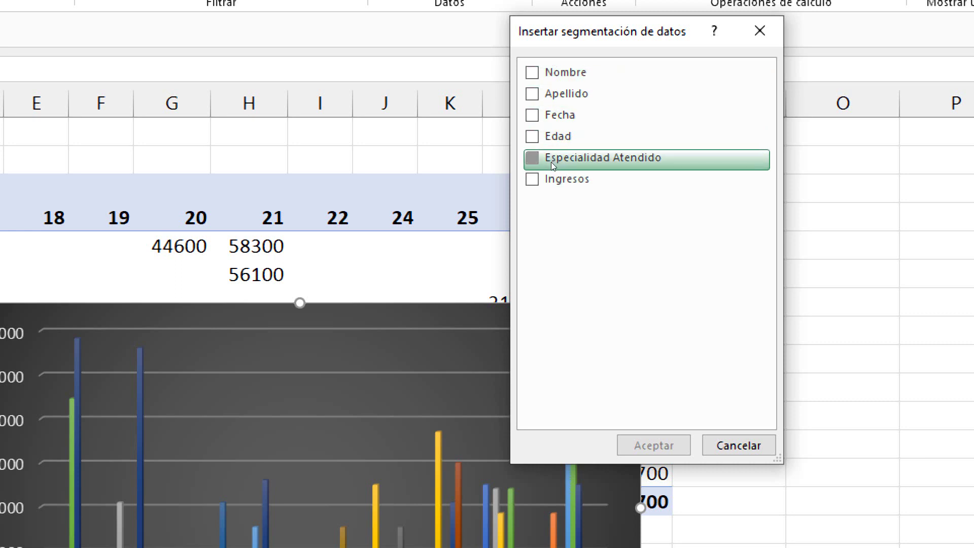
pyautogui.click(550, 160)
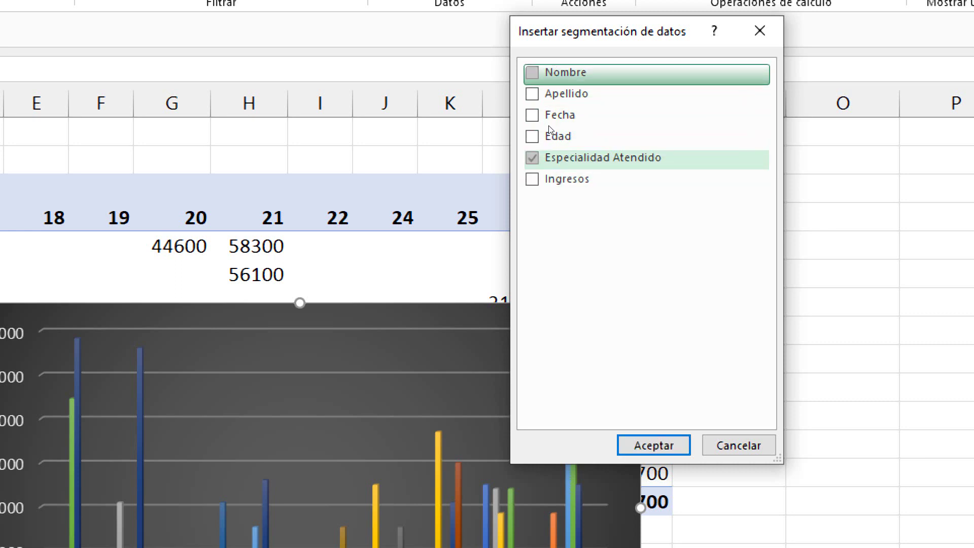
pyautogui.press('space')
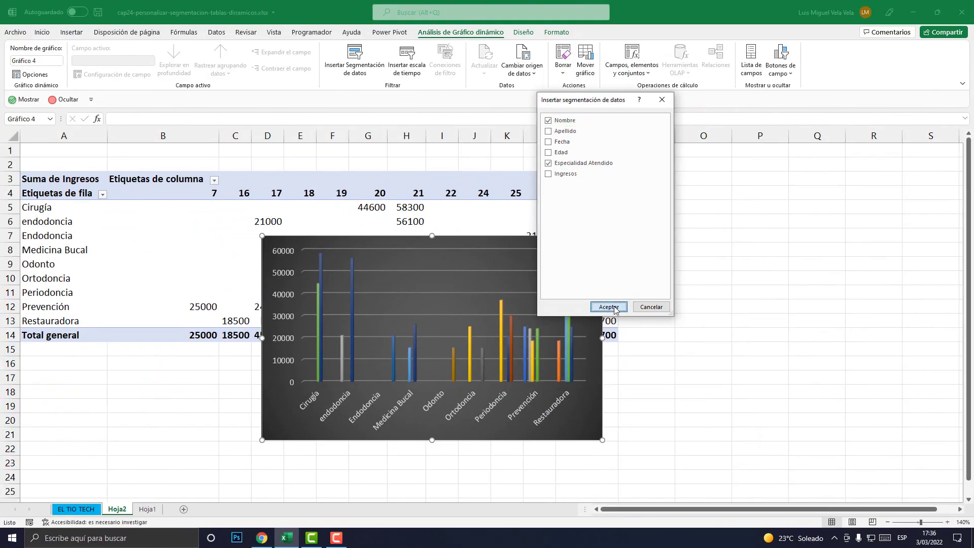
pyautogui.click(614, 308)
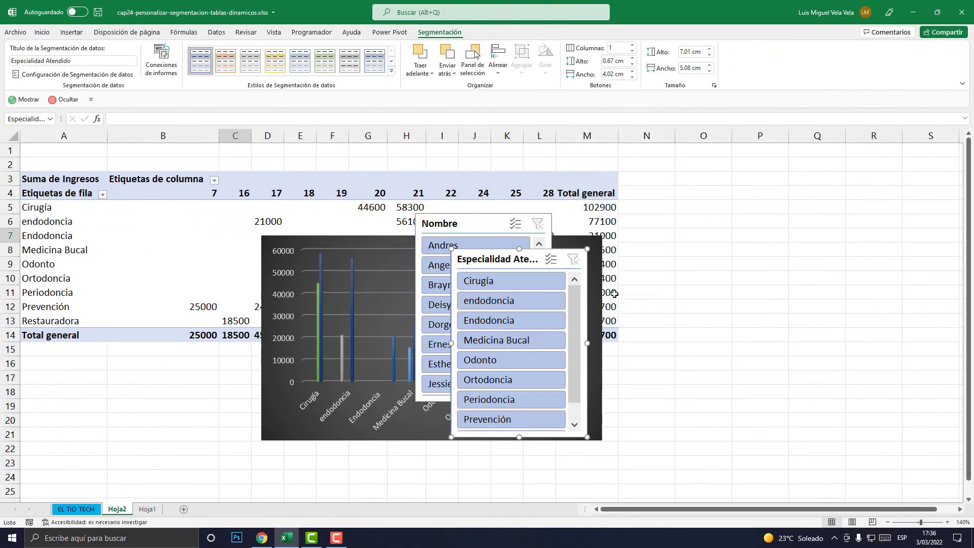
# Line up both slicers side by side right of the chart and filter to Andres.
pyautogui.moveTo(530, 255); pyautogui.dragTo(838, 176)
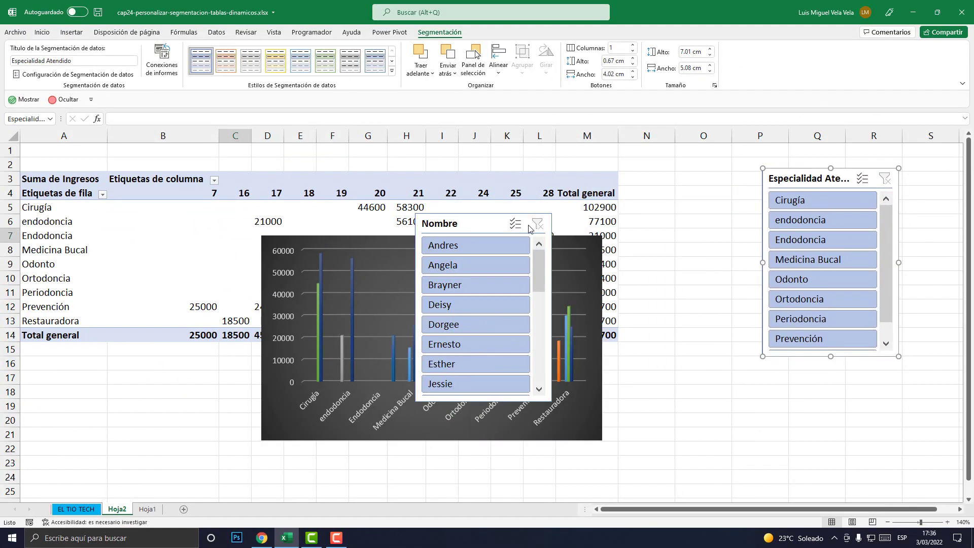
pyautogui.moveTo(484, 226)
pyautogui.mouseDown()
pyautogui.moveTo(704, 183)
pyautogui.moveTo(693, 184)
pyautogui.mouseUp()
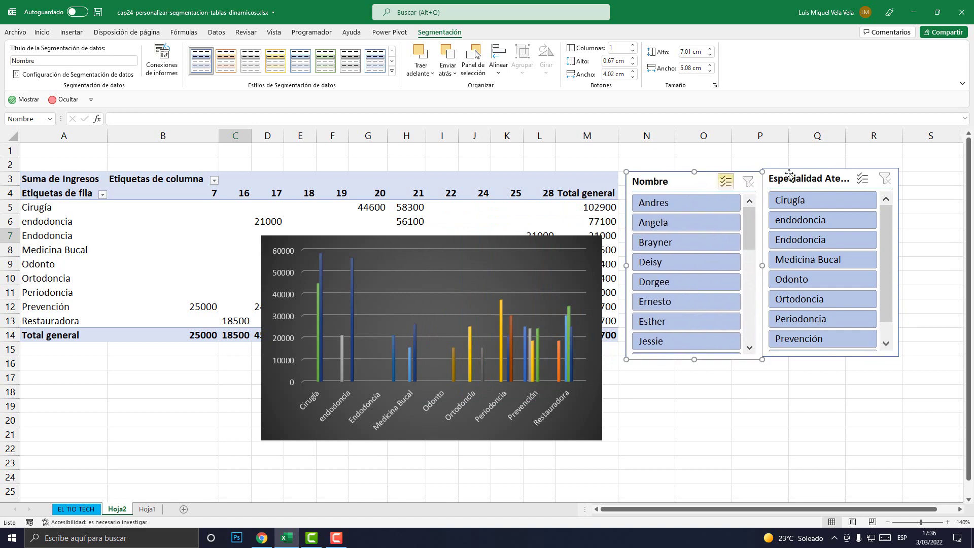
pyautogui.moveTo(794, 173); pyautogui.dragTo(802, 177)
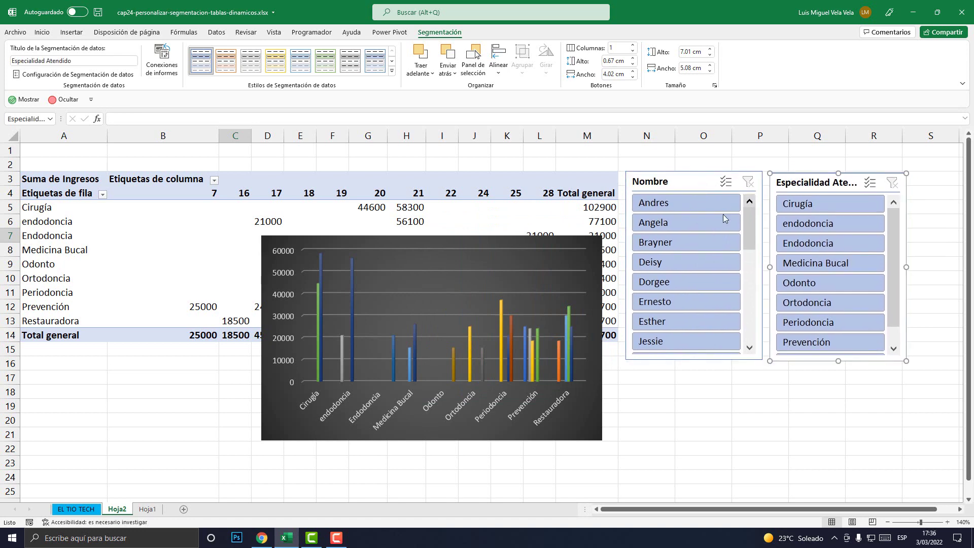
pyautogui.moveTo(746, 224)
pyautogui.mouseDown()
pyautogui.moveTo(749, 325)
pyautogui.moveTo(749, 223)
pyautogui.mouseUp()
pyautogui.click(664, 206)
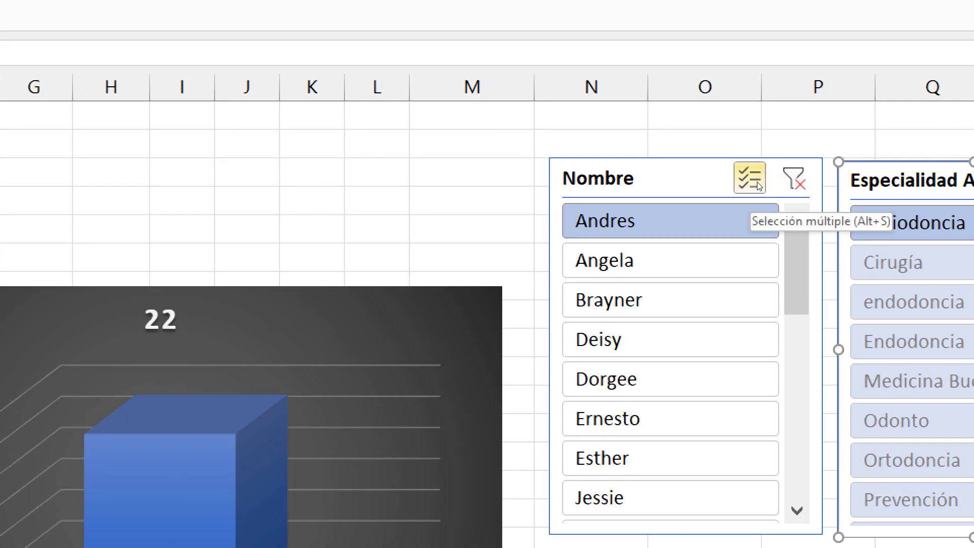
# Turn on Multi-Select and add Angela, Brayner, Deisy, Dorgee, Ernesto, Esther and Jessie to the Nombre filter.
pyautogui.click(756, 182)
pyautogui.click(670, 260)
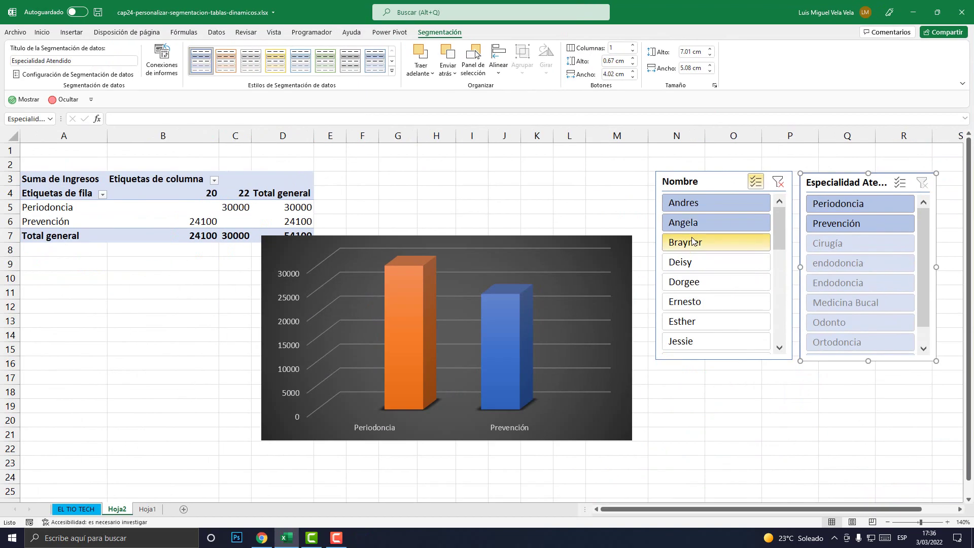
pyautogui.click(685, 242)
pyautogui.click(683, 262)
pyautogui.click(682, 281)
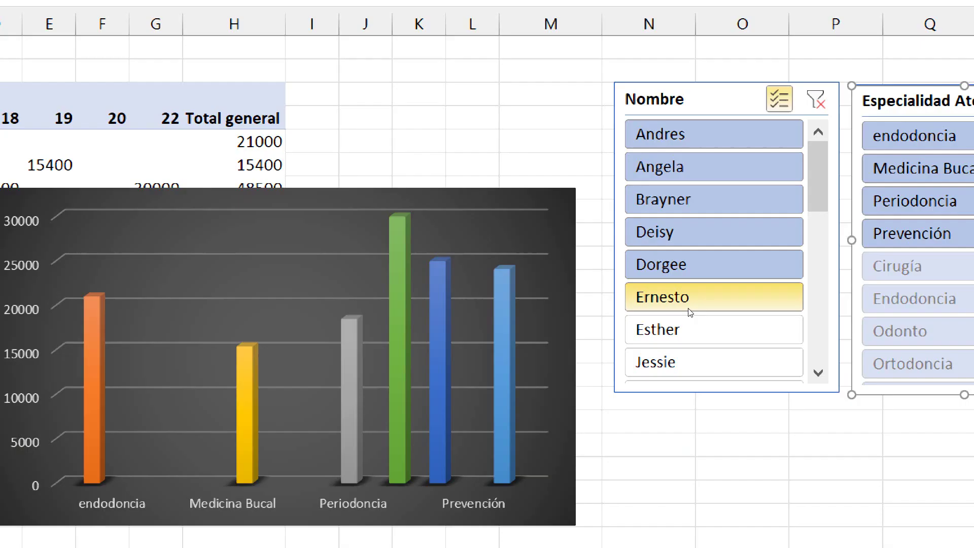
pyautogui.click(688, 312)
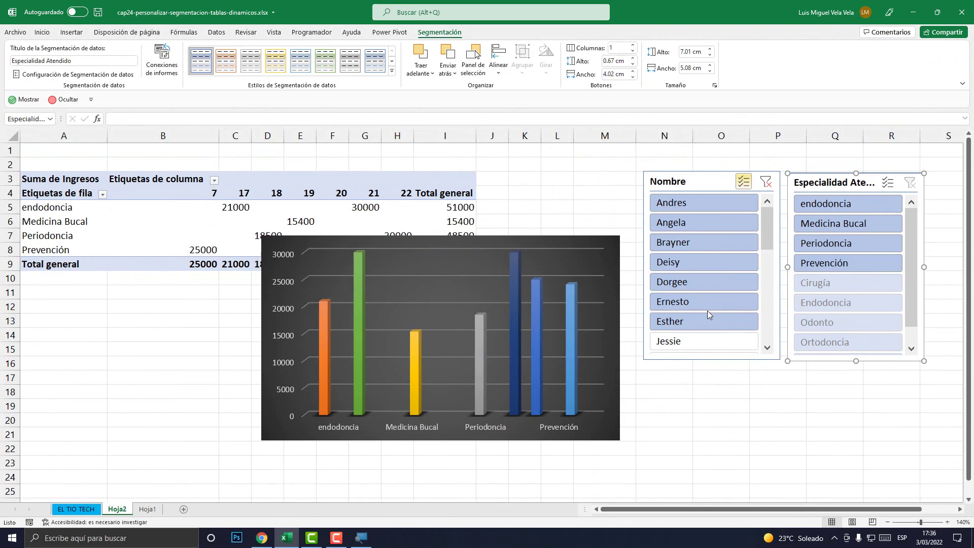
pyautogui.click(690, 321)
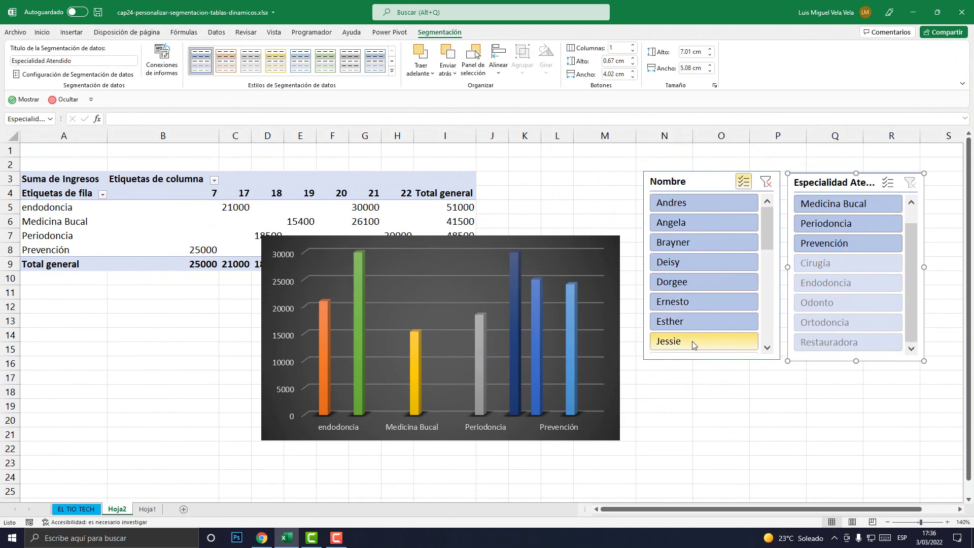
pyautogui.click(693, 343)
# Try specialty filters Prevención, Periodoncia and Medicina Bucal, ending on Cirugía.
pyautogui.click(822, 264)
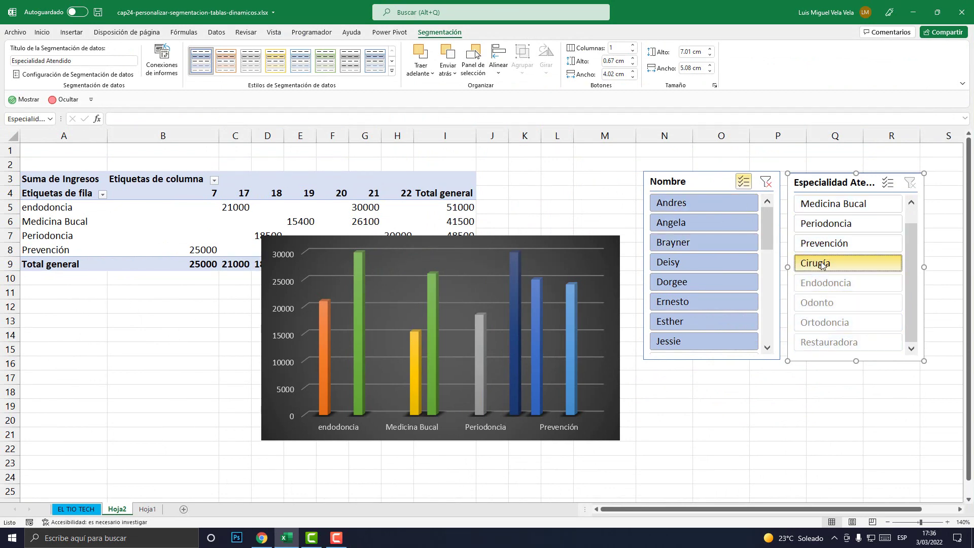
pyautogui.click(824, 283)
pyautogui.click(825, 323)
pyautogui.click(825, 243)
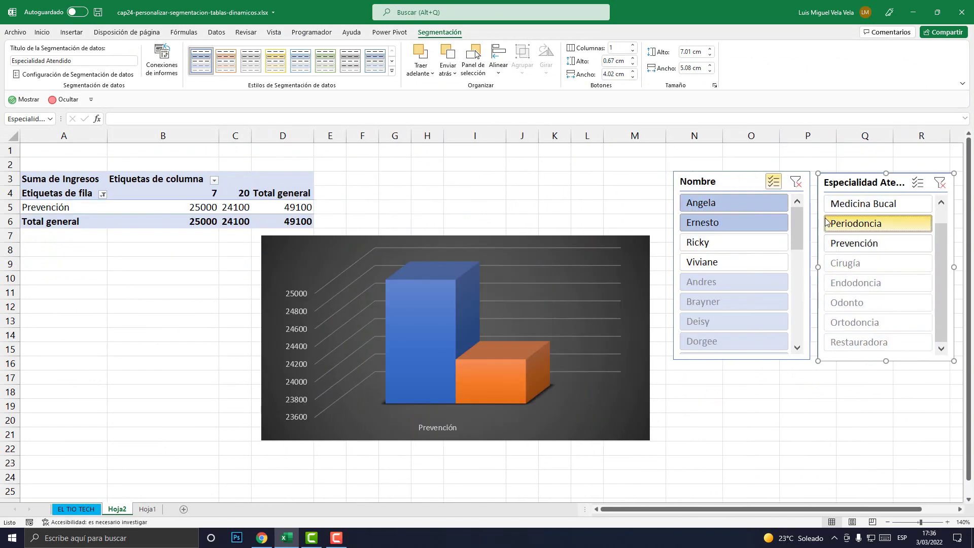
pyautogui.click(827, 223)
pyautogui.click(827, 203)
pyautogui.click(829, 262)
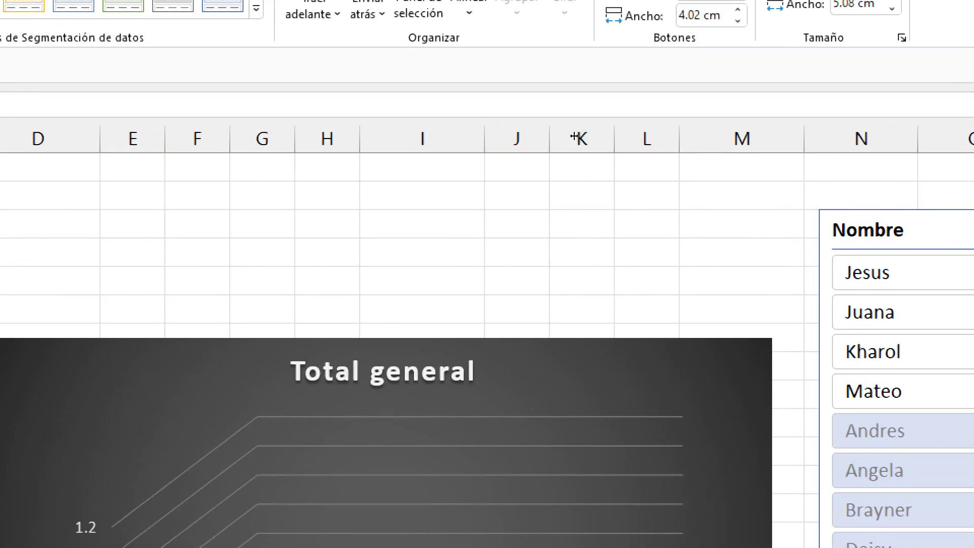
# Clear both slicer filters, then exclude Andres from the Nombre selection.
pyautogui.moveTo(632, 136); pyautogui.dragTo(448, 132)
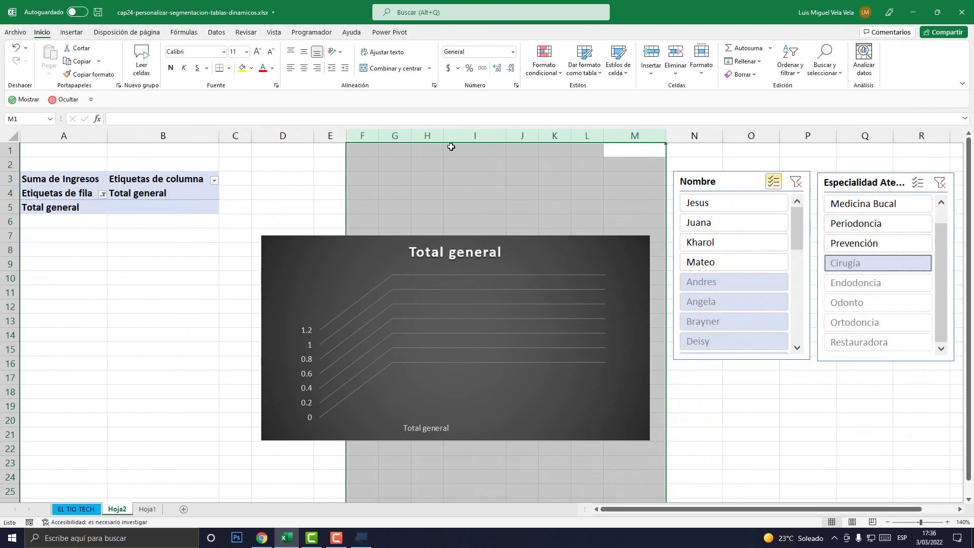
pyautogui.click(457, 160)
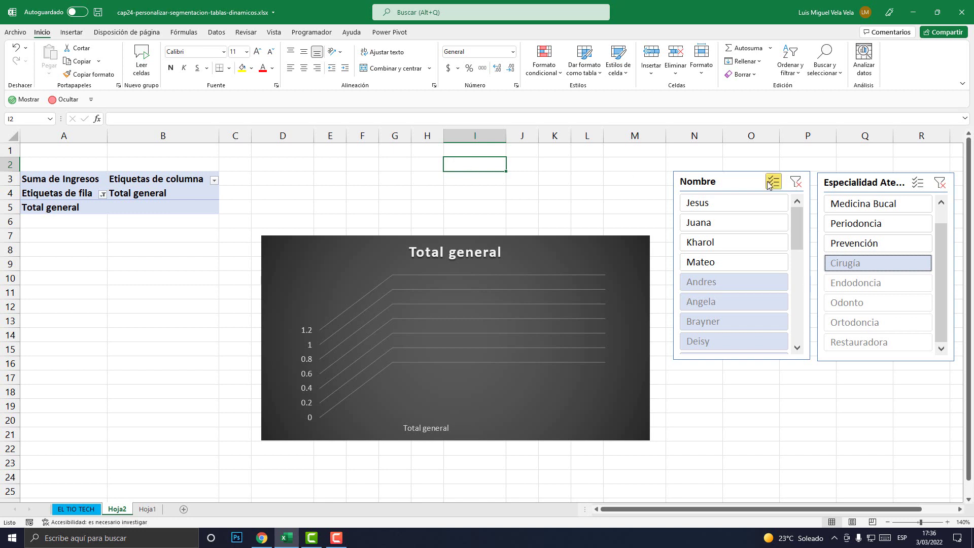
pyautogui.click(795, 187)
pyautogui.click(944, 186)
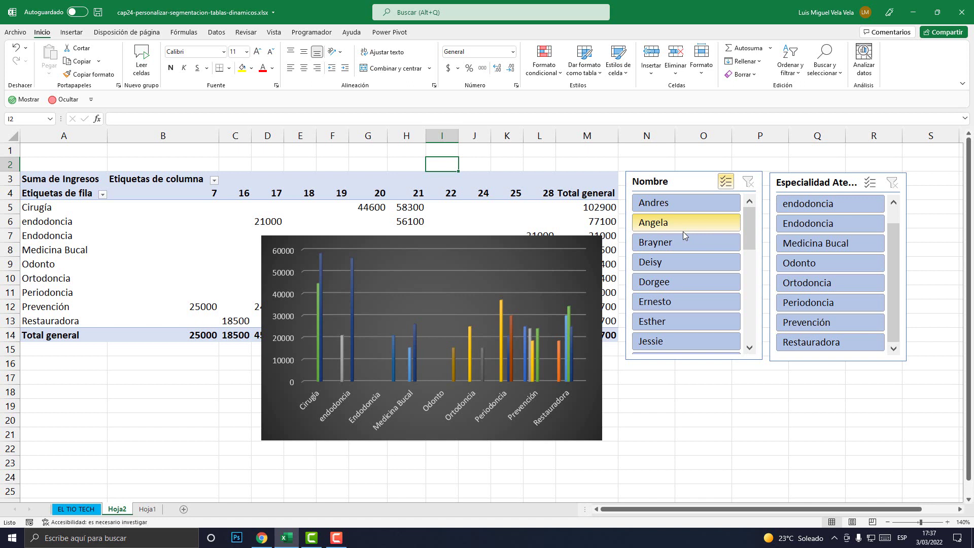
pyautogui.click(674, 205)
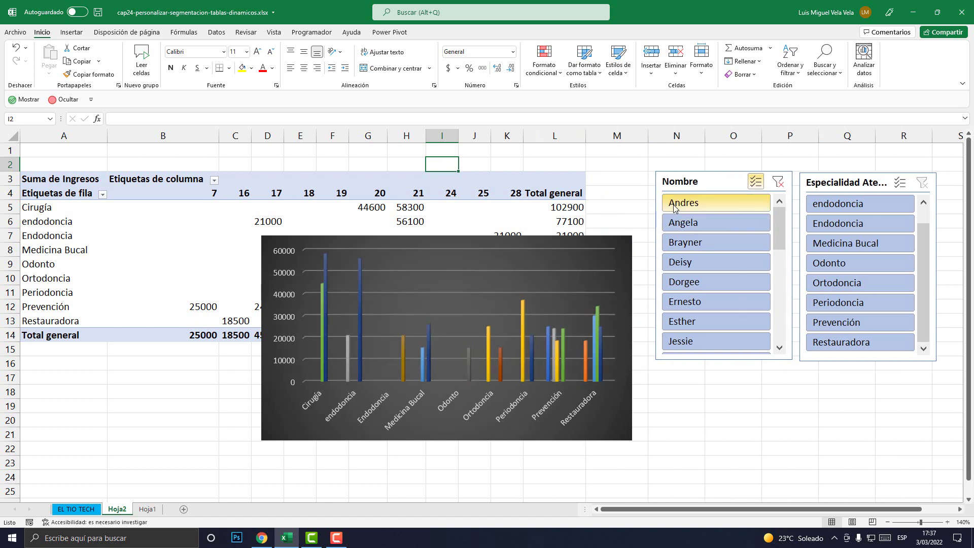
# Clear the Nombre filter and set its slicer to 'No mover ni cambiar tamaño con celdas'.
pyautogui.click(777, 182)
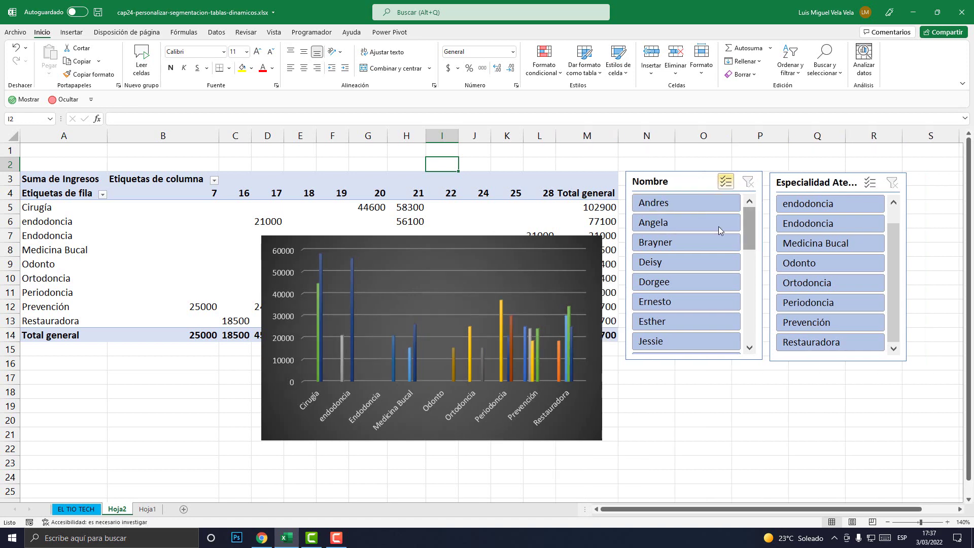
pyautogui.click(680, 183)
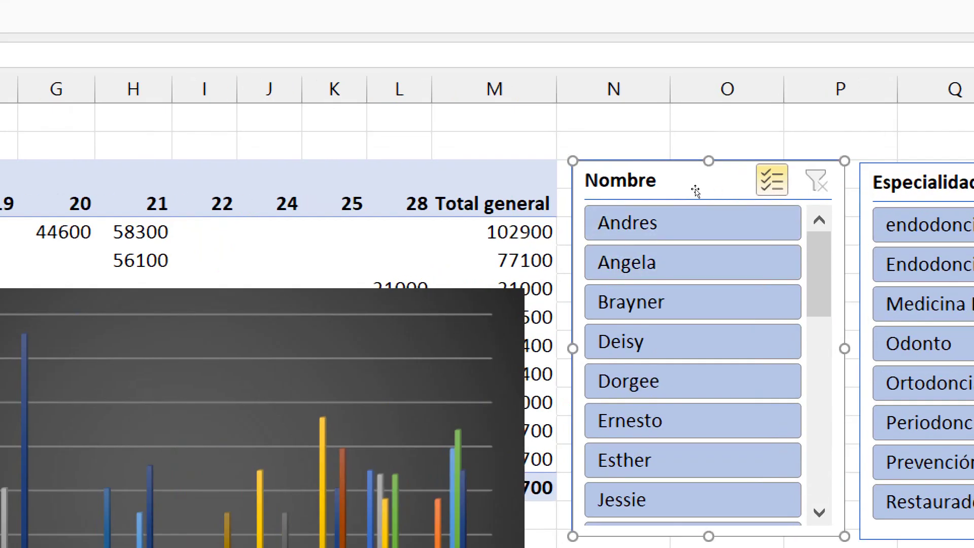
pyautogui.rightClick(686, 179)
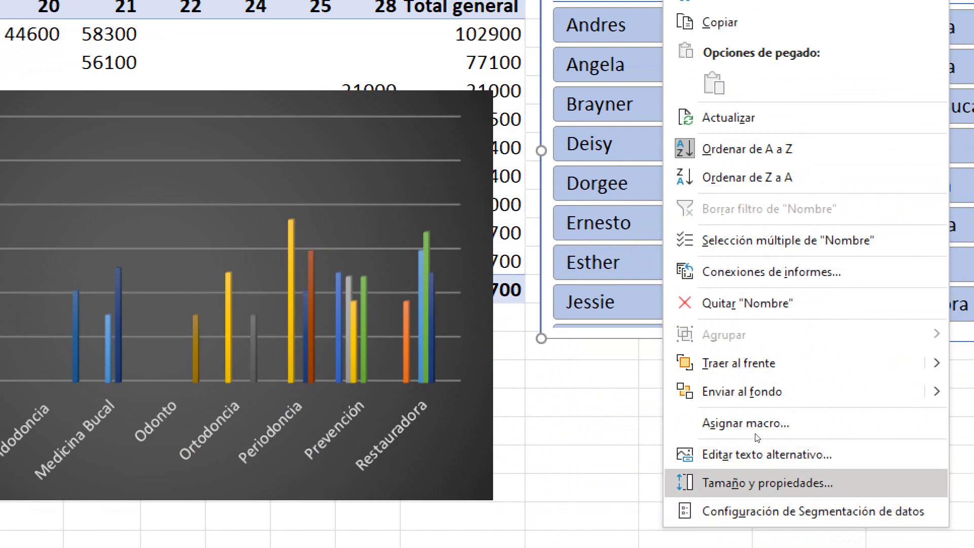
pyautogui.click(766, 483)
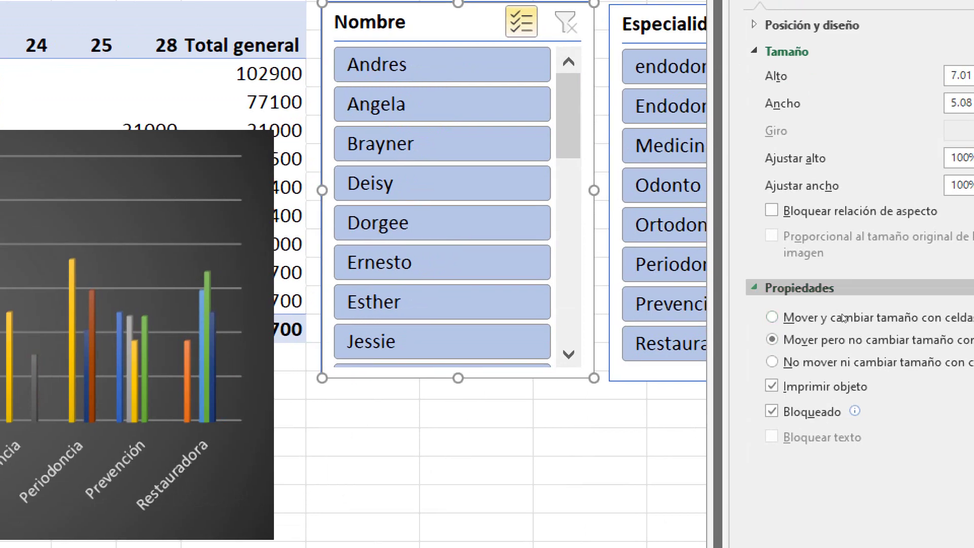
pyautogui.click(868, 315)
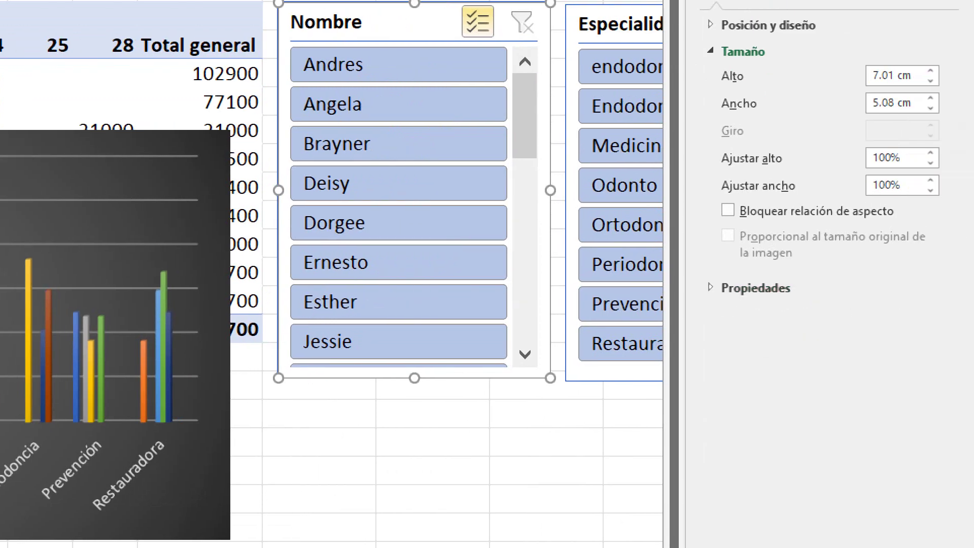
pyautogui.click(844, 318)
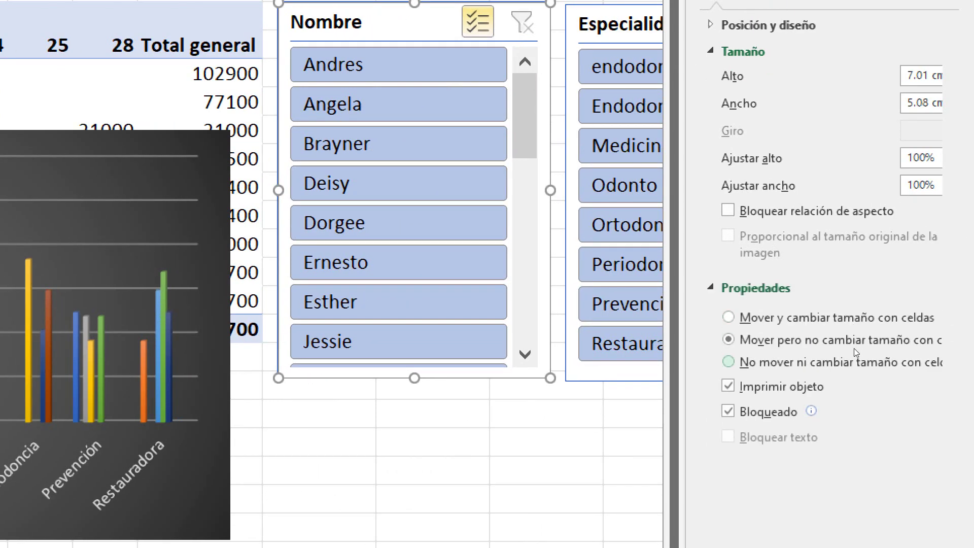
pyautogui.click(854, 351)
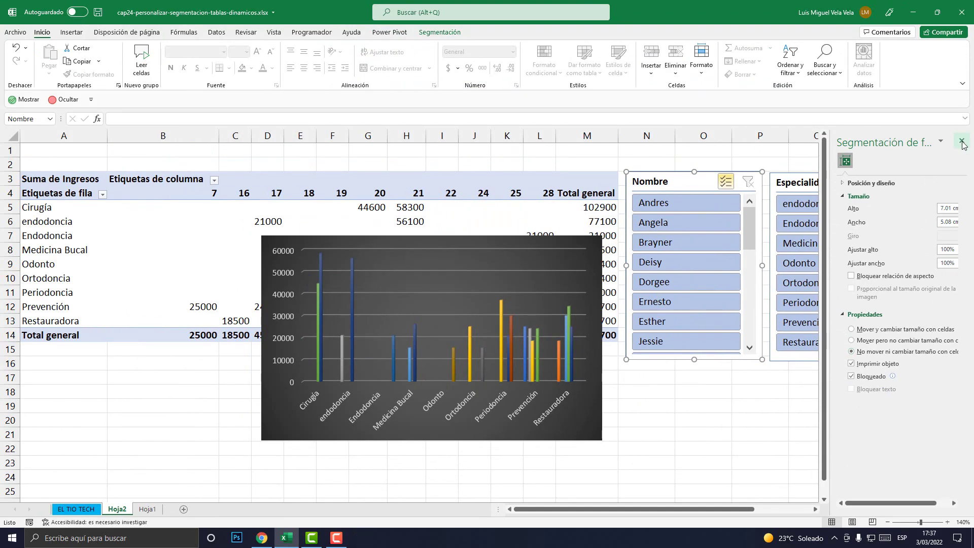
pyautogui.click(963, 141)
pyautogui.click(821, 181)
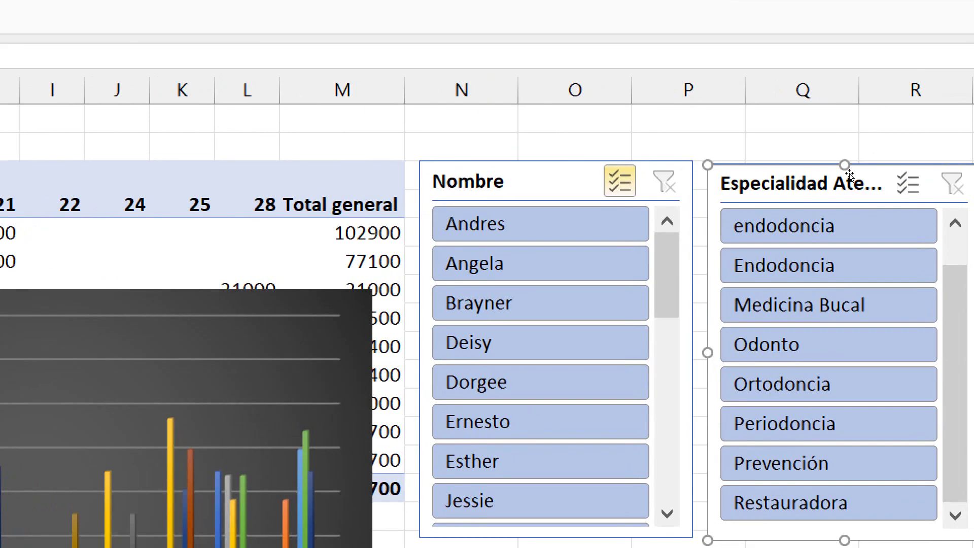
# Set the Especialidad Atendido slicer to not move or resize with cells, then move the chart up.
pyautogui.rightClick(821, 181)
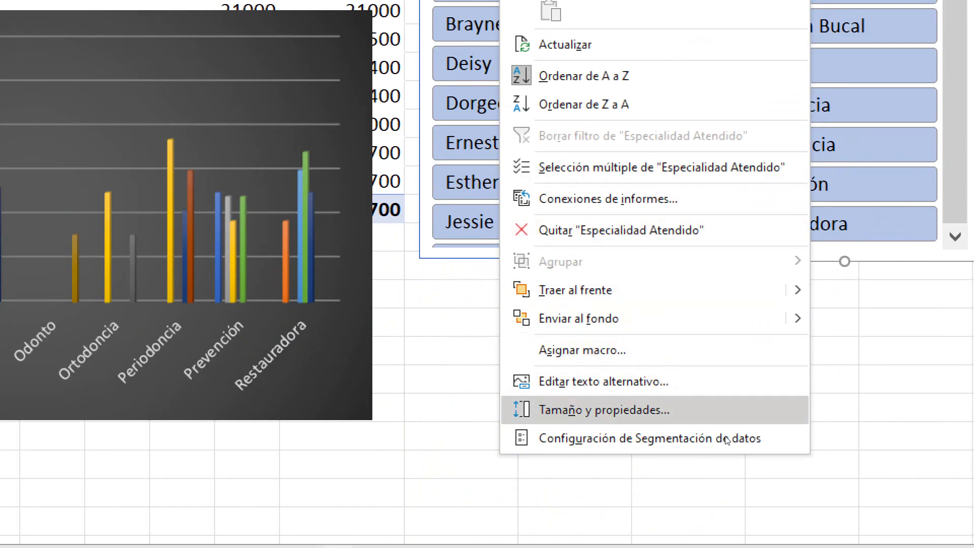
pyautogui.click(735, 410)
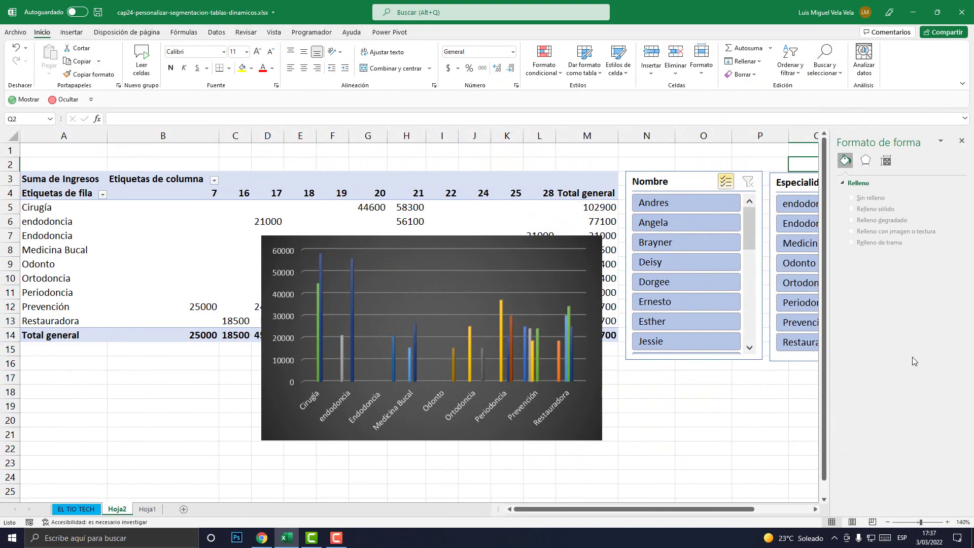
pyautogui.click(788, 180)
pyautogui.rightClick(787, 179)
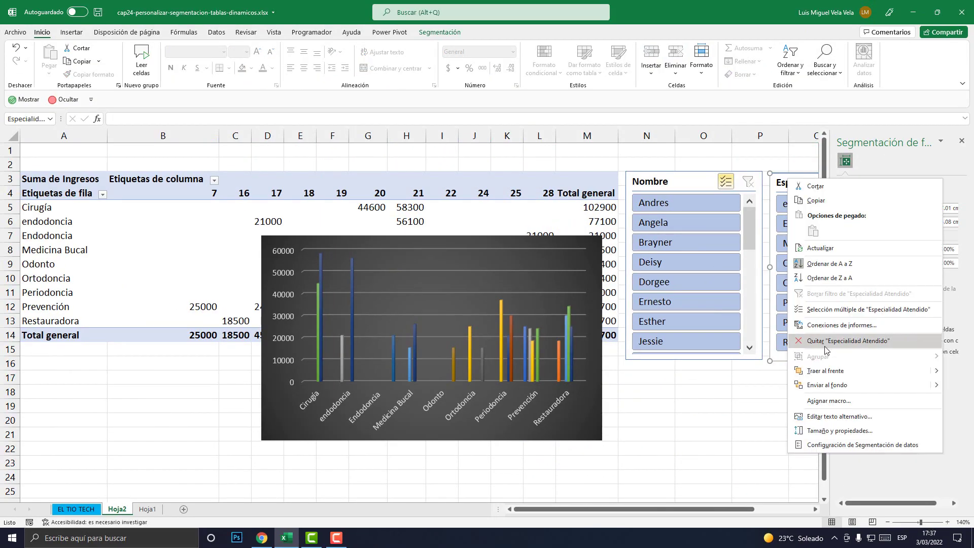
pyautogui.click(833, 432)
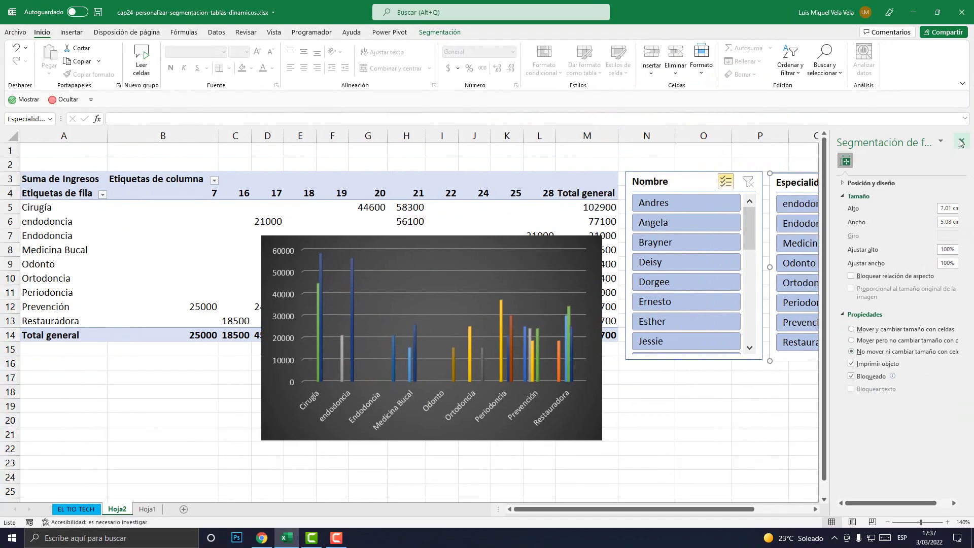
pyautogui.click(961, 141)
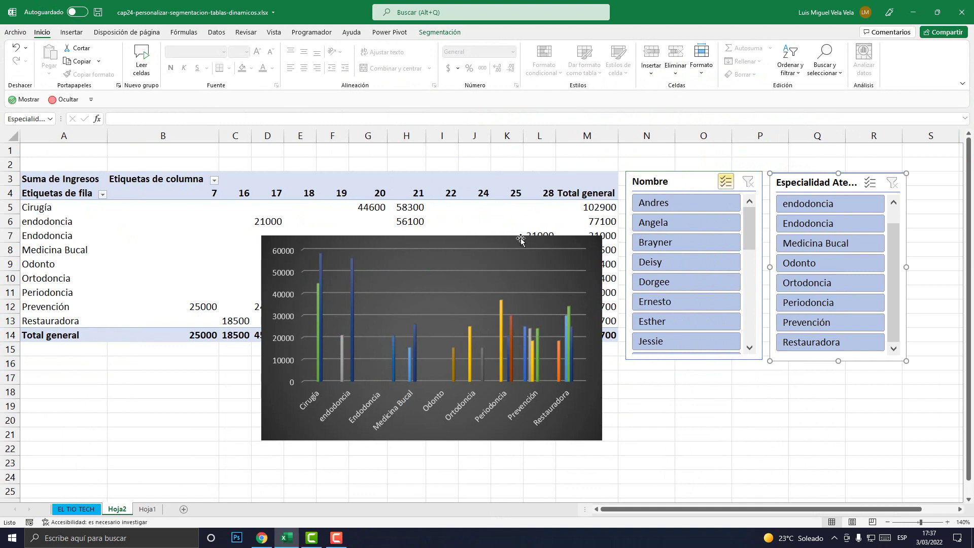
pyautogui.moveTo(520, 239); pyautogui.dragTo(531, 162)
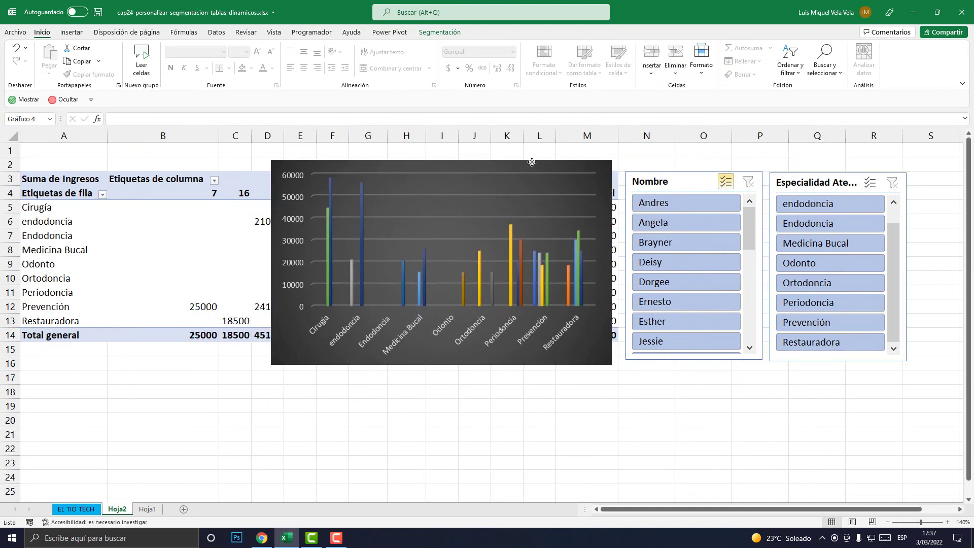
# In the pivot table options, uncheck Autoajustar anchos and Mantener el formato, then confirm.
pyautogui.rightClick(496, 165)
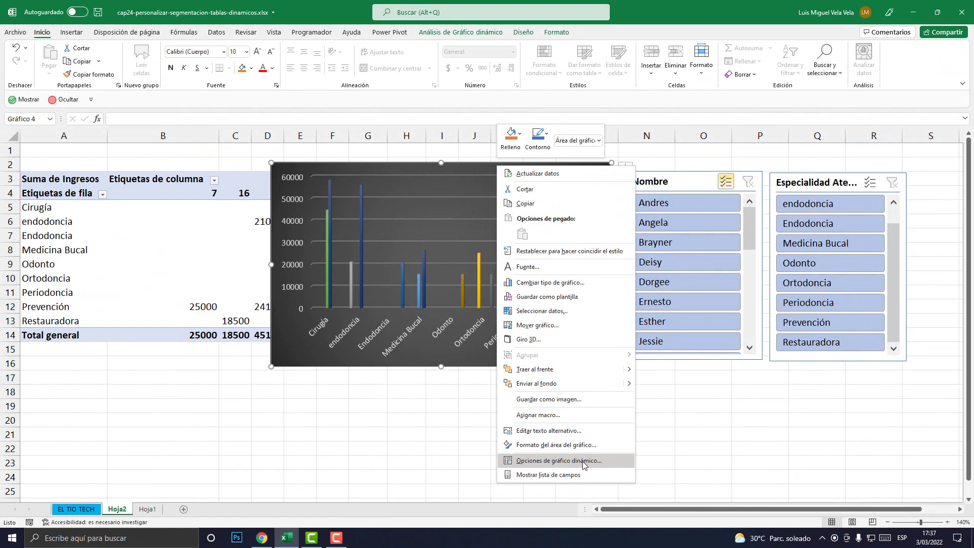
pyautogui.click(583, 464)
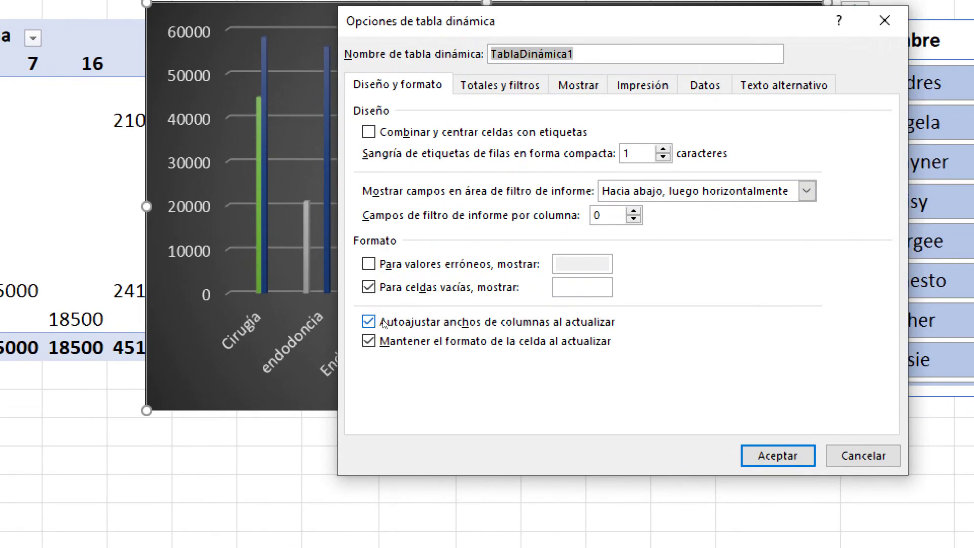
pyautogui.click(383, 323)
pyautogui.click(383, 337)
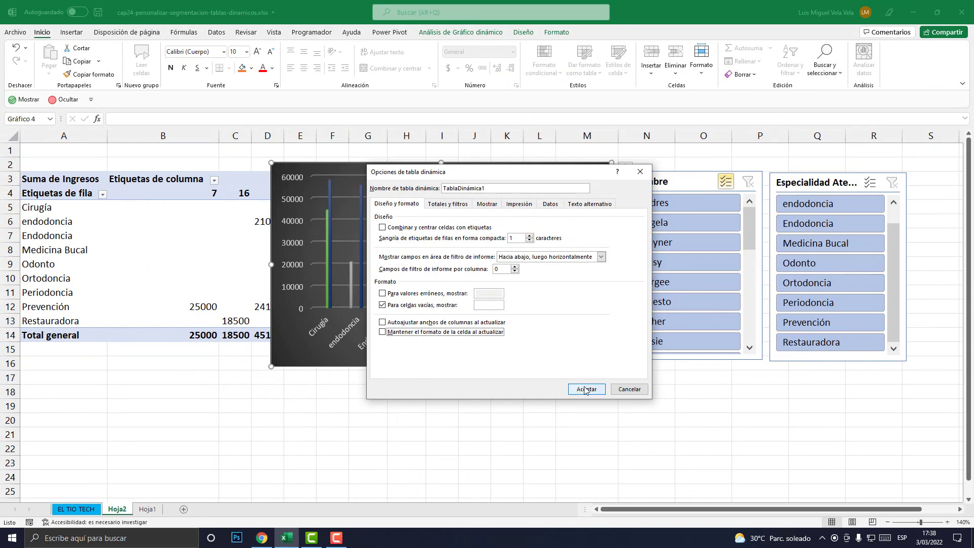
pyautogui.click(580, 383)
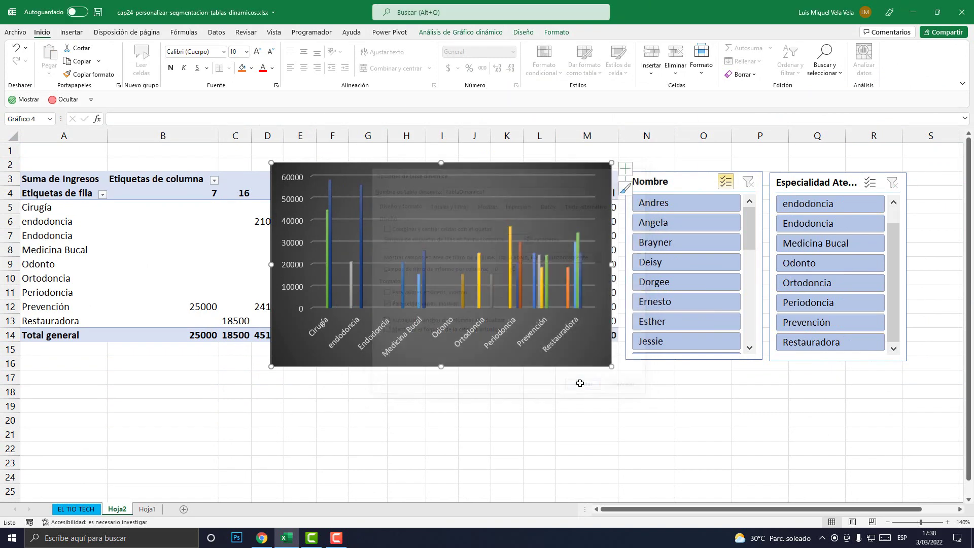
pyautogui.click(659, 262)
pyautogui.click(656, 321)
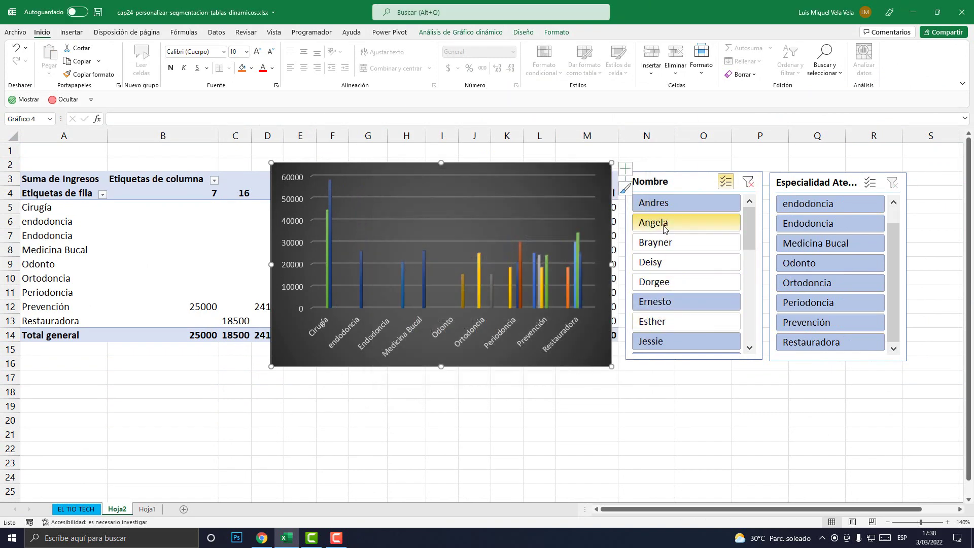
pyautogui.moveTo(749, 226); pyautogui.dragTo(750, 345)
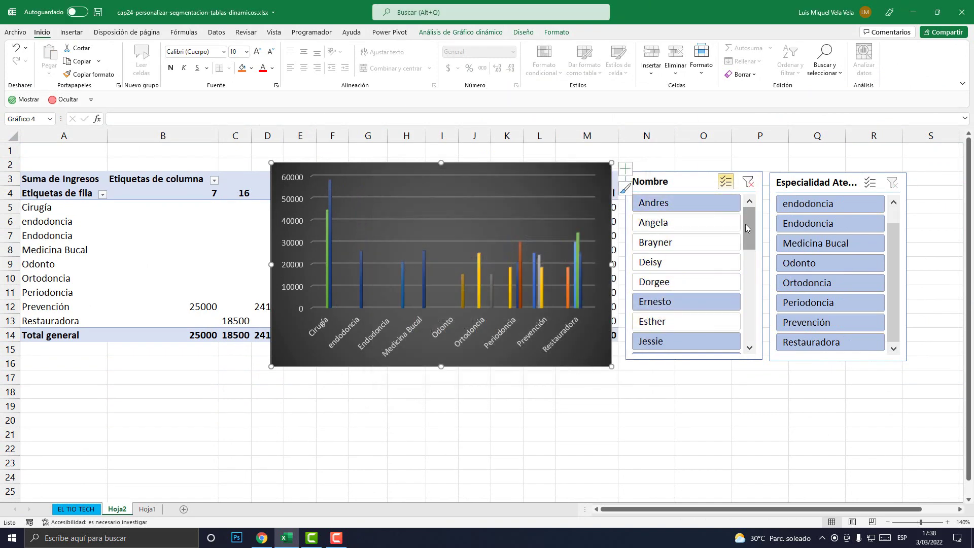
pyautogui.click(726, 181)
pyautogui.click(680, 223)
pyautogui.moveTo(744, 320); pyautogui.dragTo(749, 218)
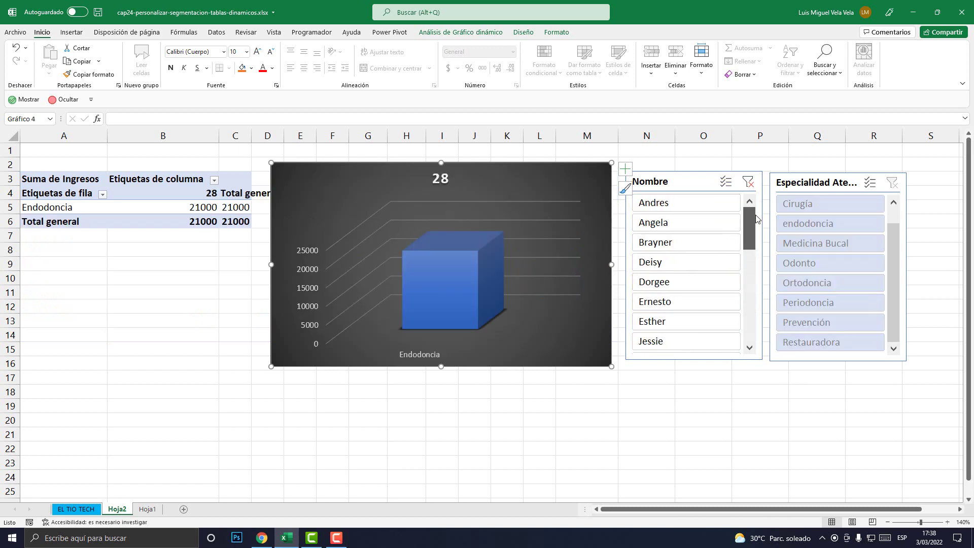
pyautogui.click(667, 223)
pyautogui.click(670, 243)
pyautogui.click(675, 301)
pyautogui.click(681, 330)
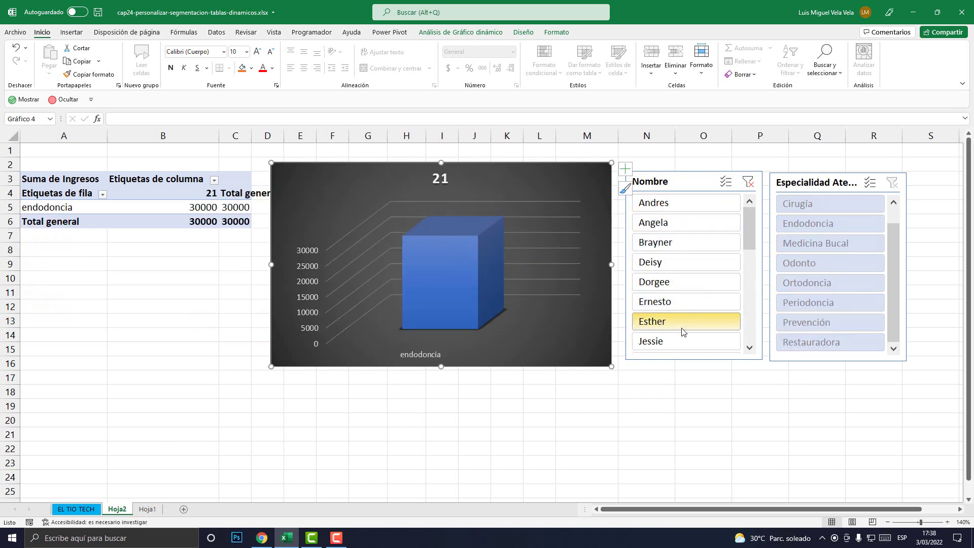
pyautogui.click(811, 223)
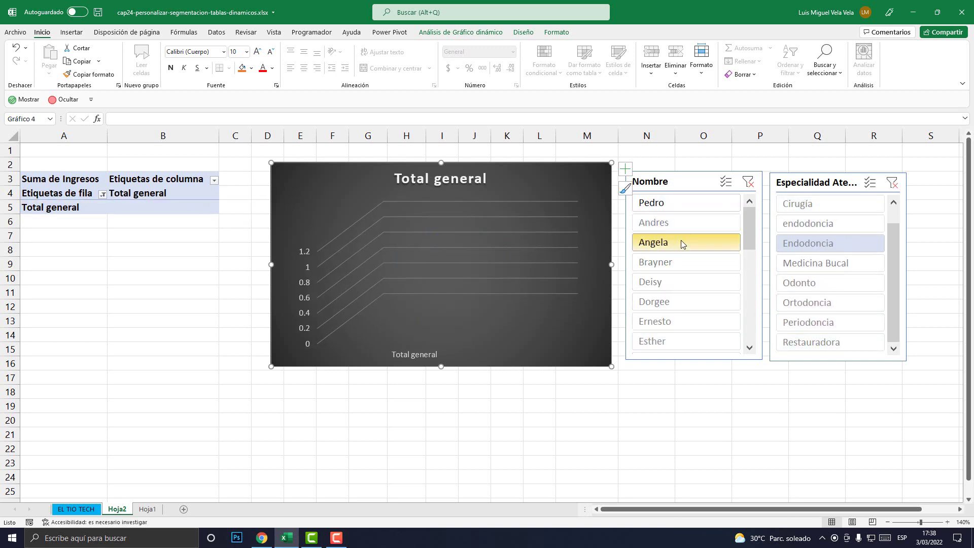
pyautogui.click(674, 324)
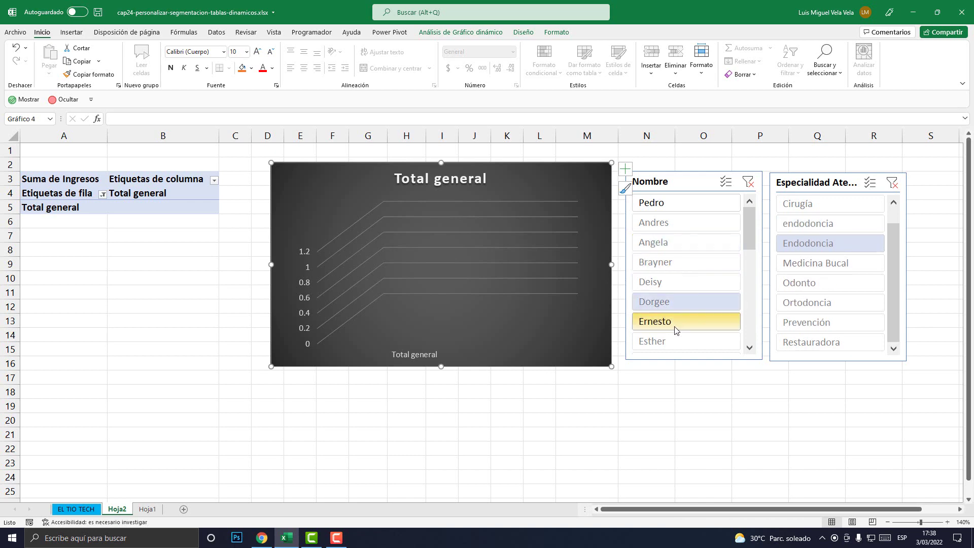
pyautogui.click(746, 183)
pyautogui.click(892, 183)
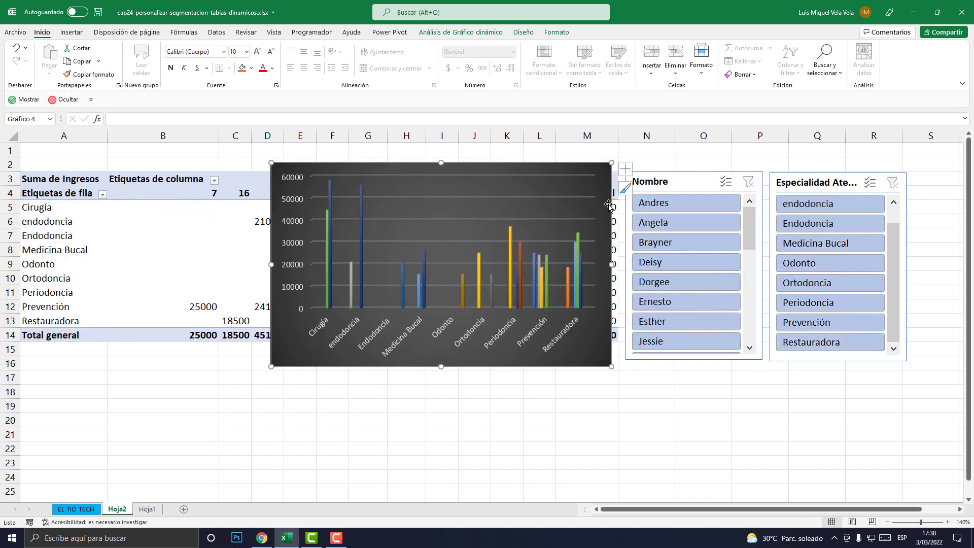
pyautogui.moveTo(562, 169); pyautogui.dragTo(569, 169)
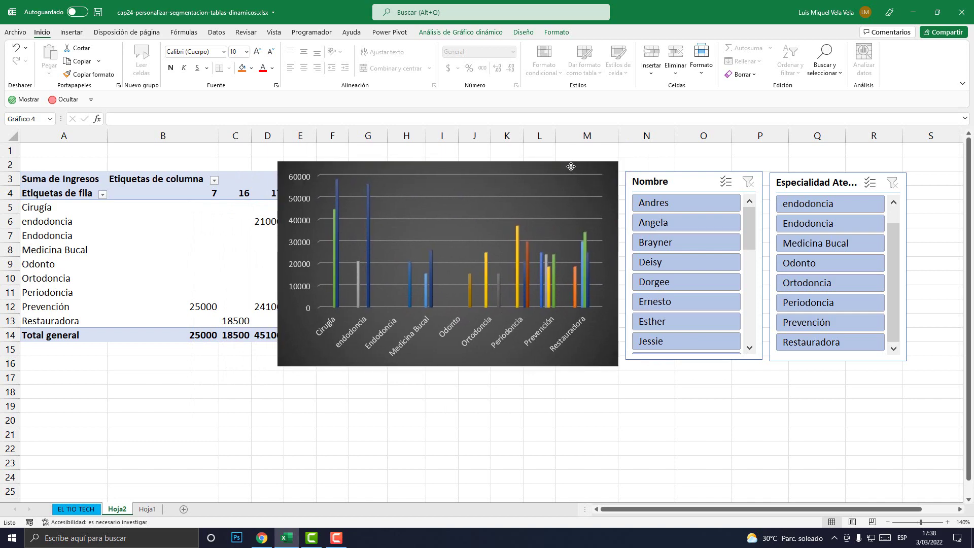
# Zoom the sheet in to 220%, then back out to about 150%.
pyautogui.moveTo(569, 169); pyautogui.dragTo(570, 167)
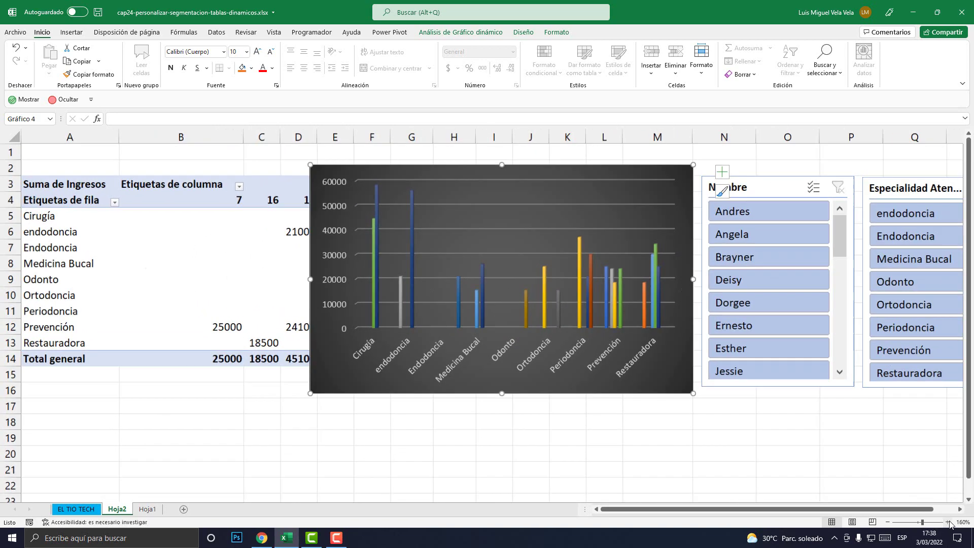
pyautogui.moveTo(920, 522)
pyautogui.mouseDown()
pyautogui.moveTo(937, 523)
pyautogui.moveTo(938, 509)
pyautogui.mouseUp()
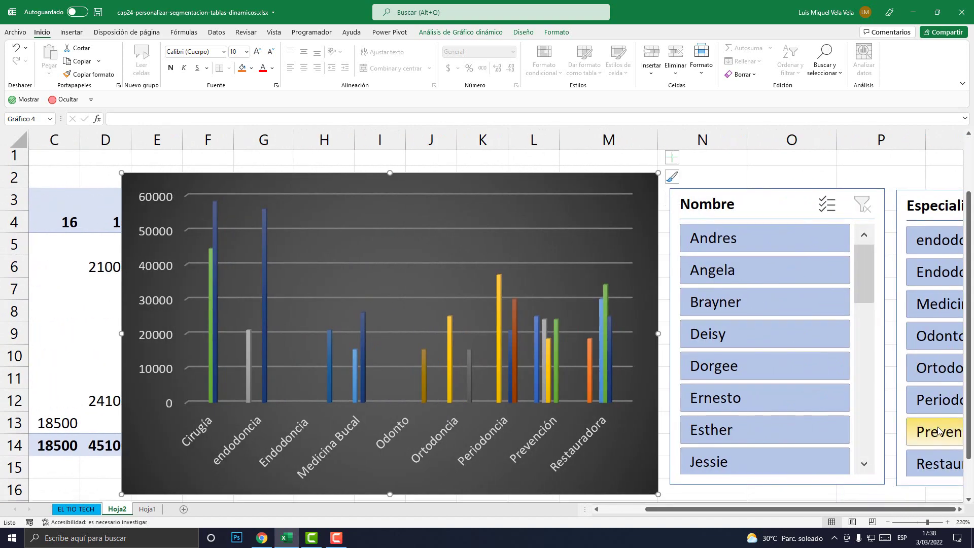
pyautogui.scroll(-1, 939, 489)
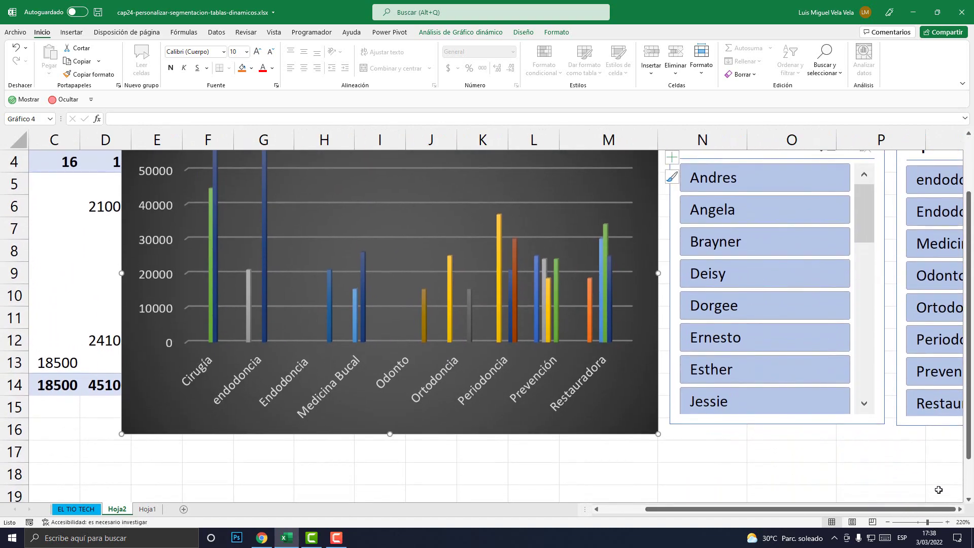
pyautogui.click(888, 522)
pyautogui.click(887, 523)
pyautogui.click(888, 522)
pyautogui.click(888, 522)
pyautogui.click(888, 522)
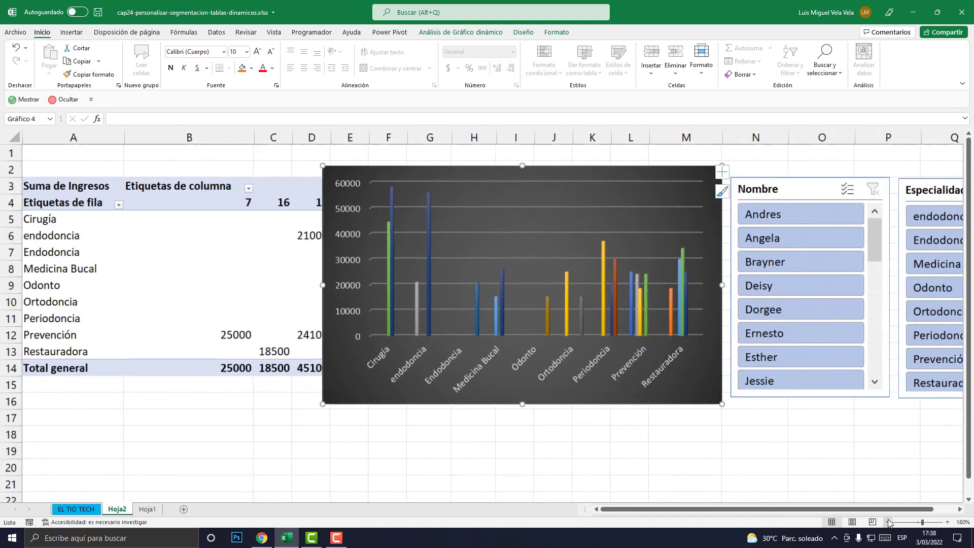
pyautogui.click(888, 522)
pyautogui.click(888, 522)
pyautogui.moveTo(864, 509); pyautogui.dragTo(883, 510)
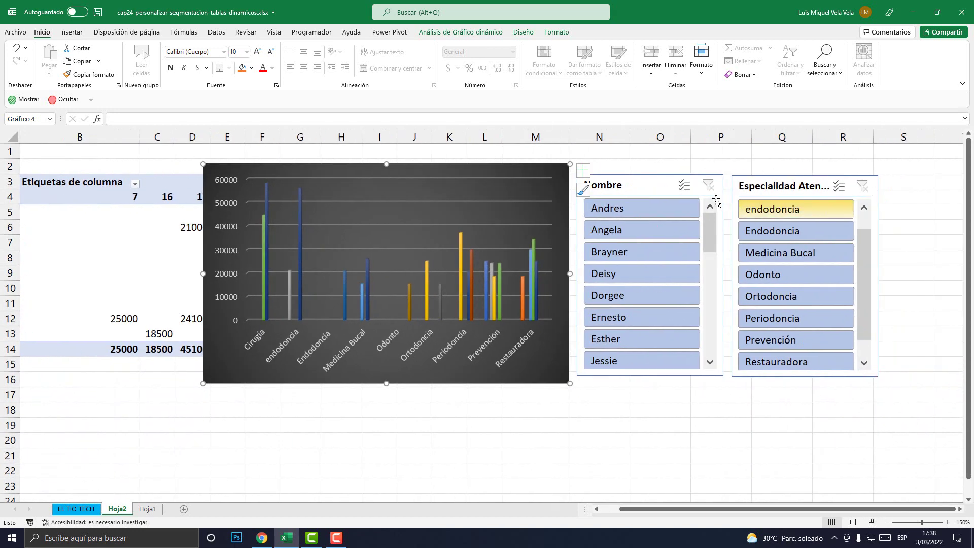
# Drag the Nombre slicer over the chart's top-right corner.
pyautogui.moveTo(625, 193)
pyautogui.mouseDown()
pyautogui.moveTo(464, 188)
pyautogui.moveTo(631, 176)
pyautogui.moveTo(539, 173)
pyautogui.mouseUp()
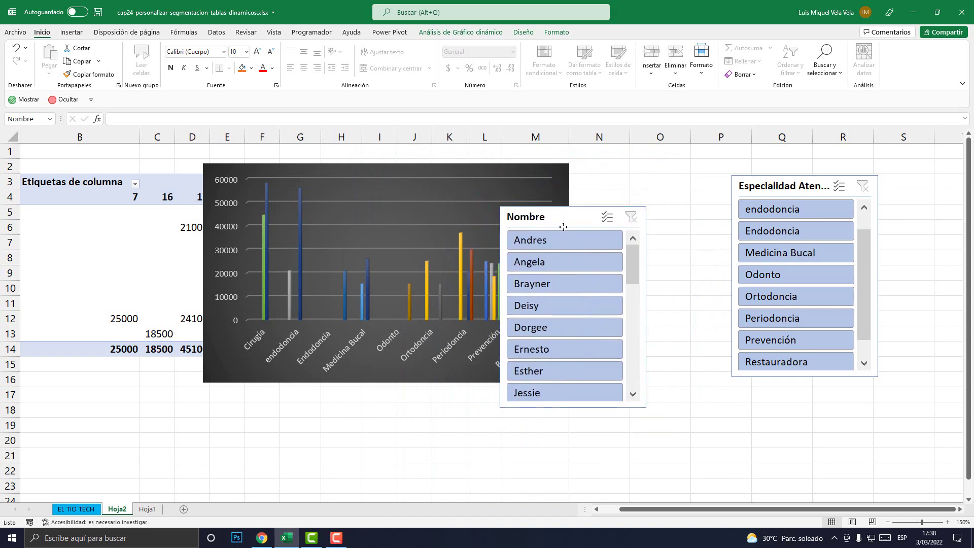
pyautogui.moveTo(541, 214); pyautogui.dragTo(525, 174)
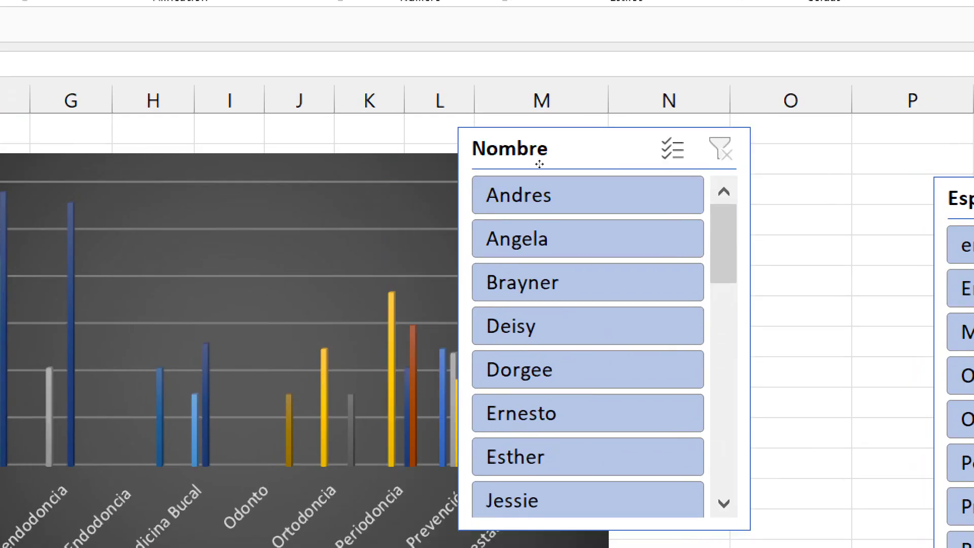
pyautogui.moveTo(530, 175); pyautogui.dragTo(533, 169)
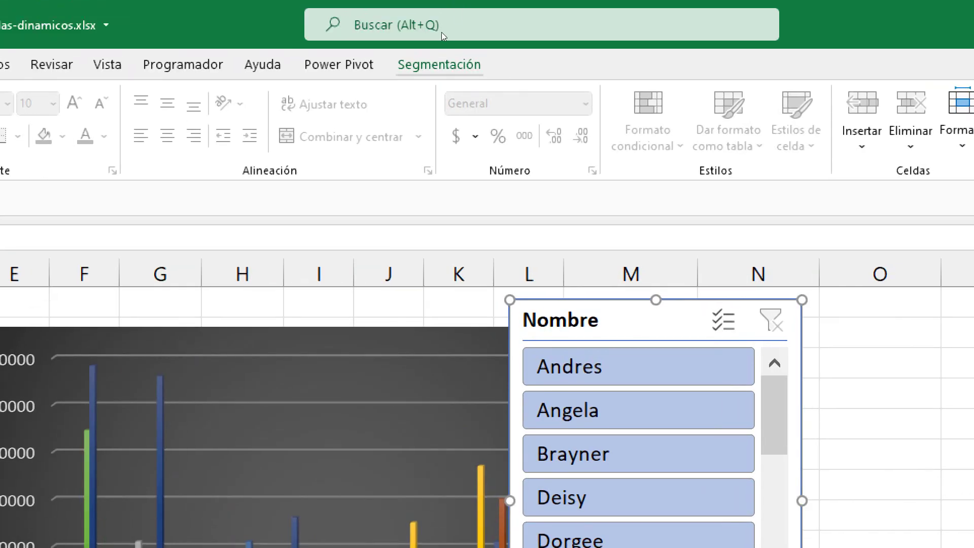
# Increase the Nombre slicer's height with the Tamaño Alto spinner.
pyautogui.click(441, 33)
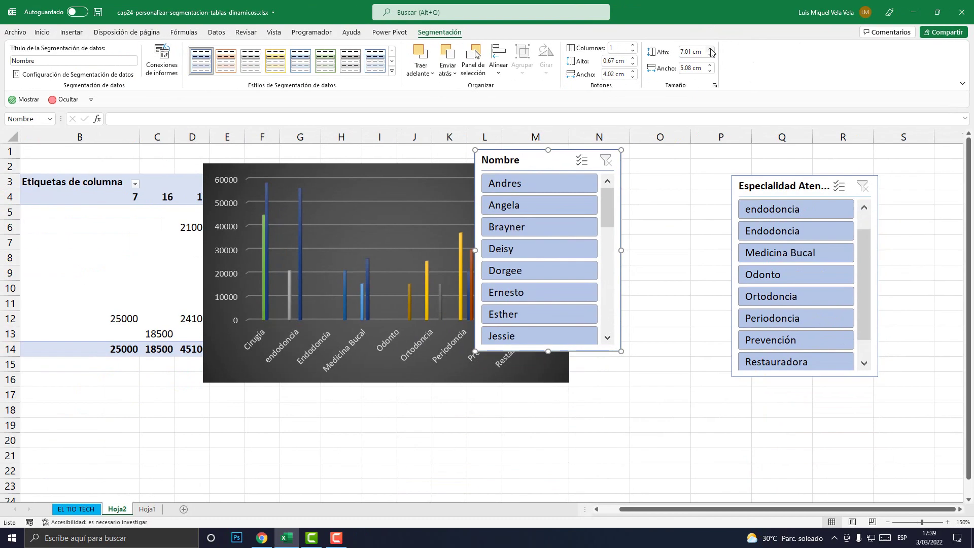
pyautogui.click(711, 50)
pyautogui.click(711, 50)
pyautogui.click(710, 50)
pyautogui.click(710, 49)
pyautogui.click(711, 49)
pyautogui.click(711, 50)
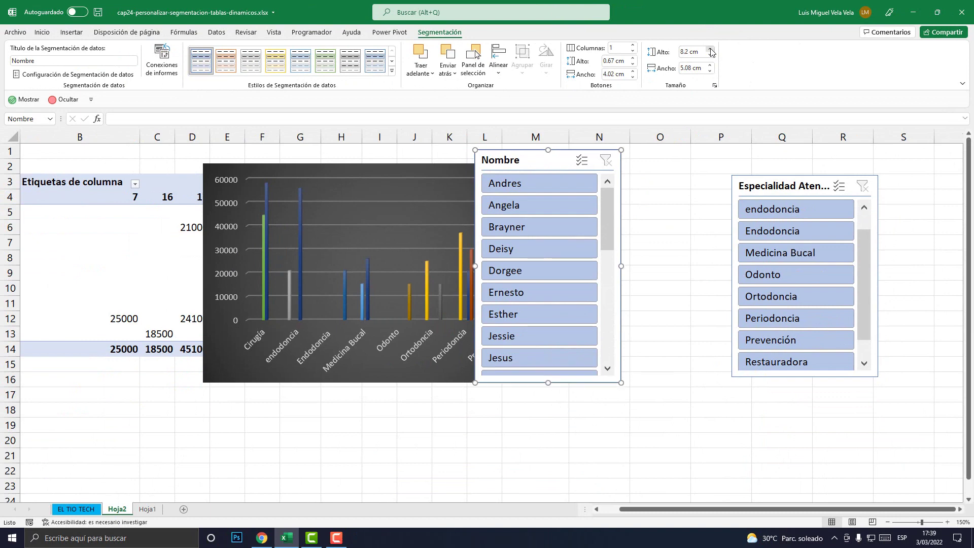
pyautogui.click(711, 49)
pyautogui.click(711, 50)
pyautogui.click(710, 50)
pyautogui.click(710, 50)
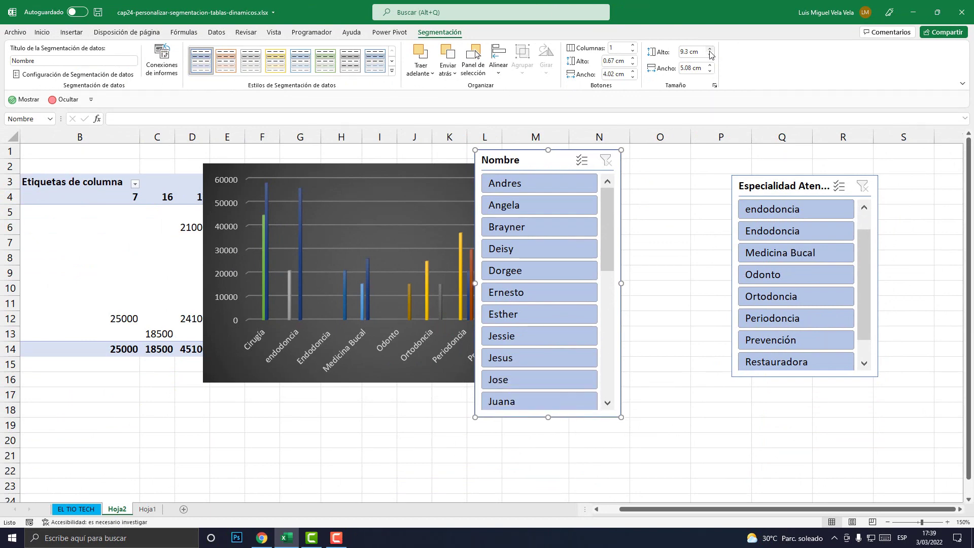
pyautogui.click(711, 49)
pyautogui.click(710, 50)
pyautogui.click(711, 50)
pyautogui.click(710, 50)
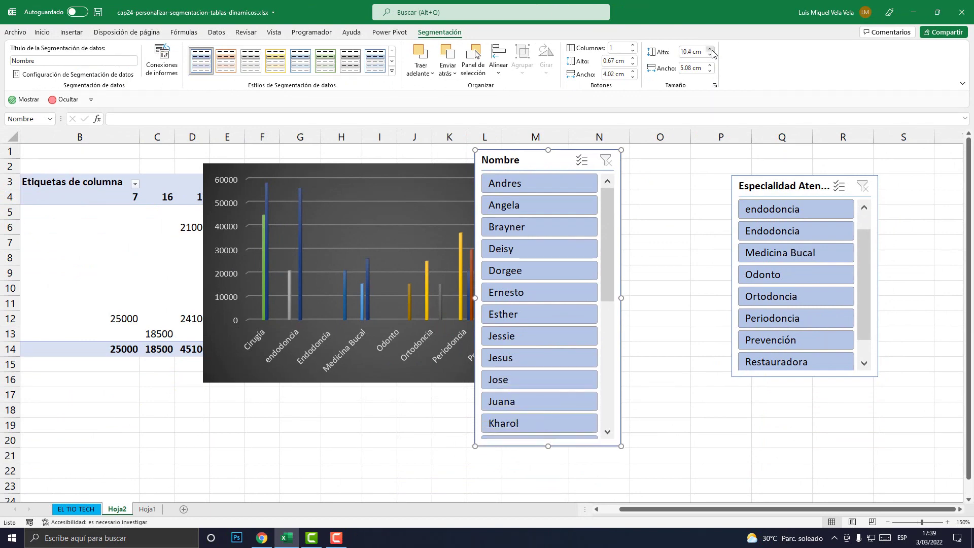
pyautogui.click(711, 50)
pyautogui.click(711, 49)
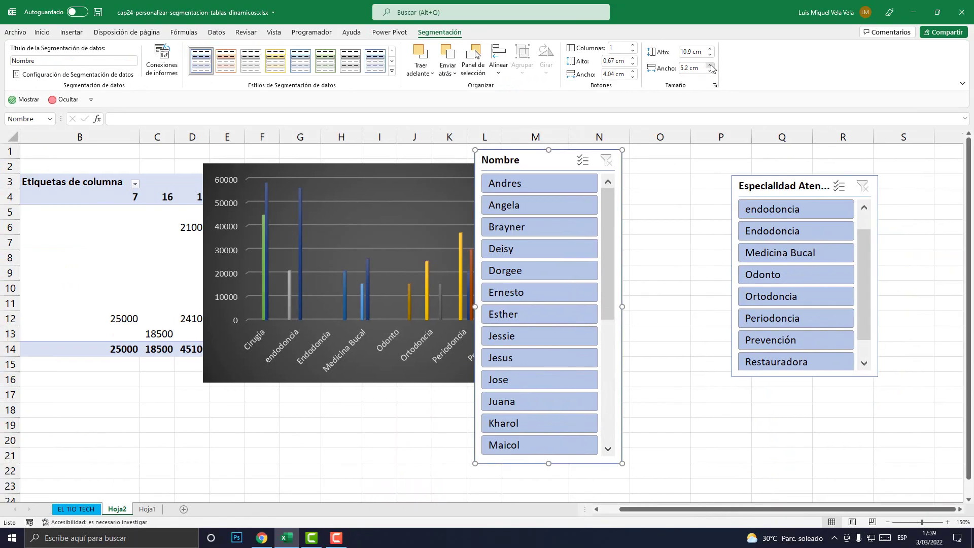
# Widen the Nombre slicer with the Tamaño Ancho spinner.
pyautogui.click(711, 66)
pyautogui.click(711, 66)
pyautogui.click(711, 66)
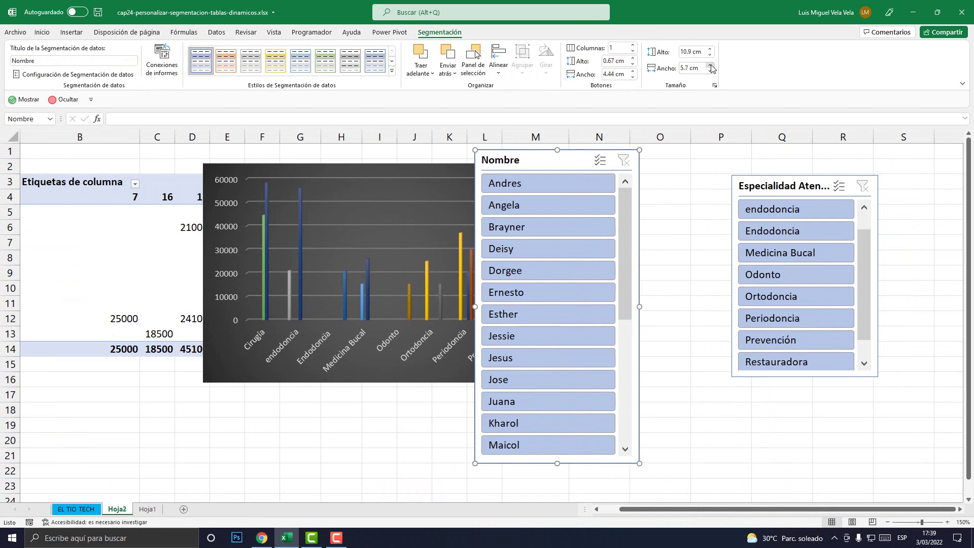
pyautogui.click(711, 66)
pyautogui.click(710, 66)
pyautogui.click(711, 66)
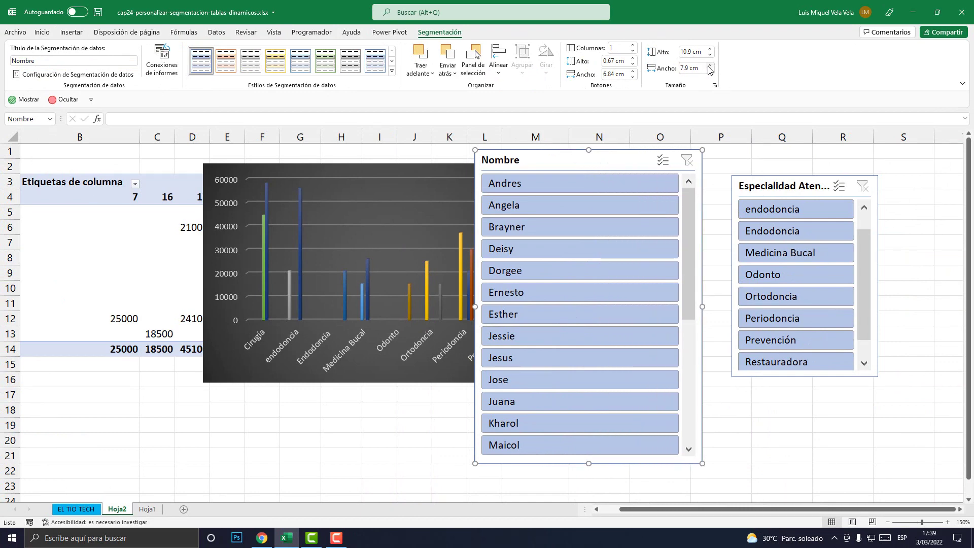
pyautogui.click(710, 66)
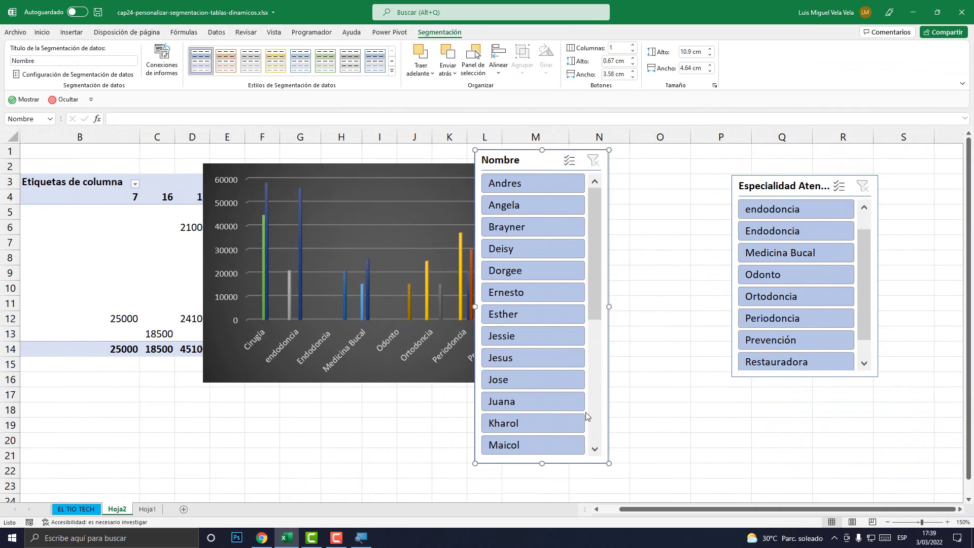
# Drag the slicer's edges to about 7.64 × 5.36 cm at the chart's right edge.
pyautogui.moveTo(536, 464); pyautogui.dragTo(543, 384)
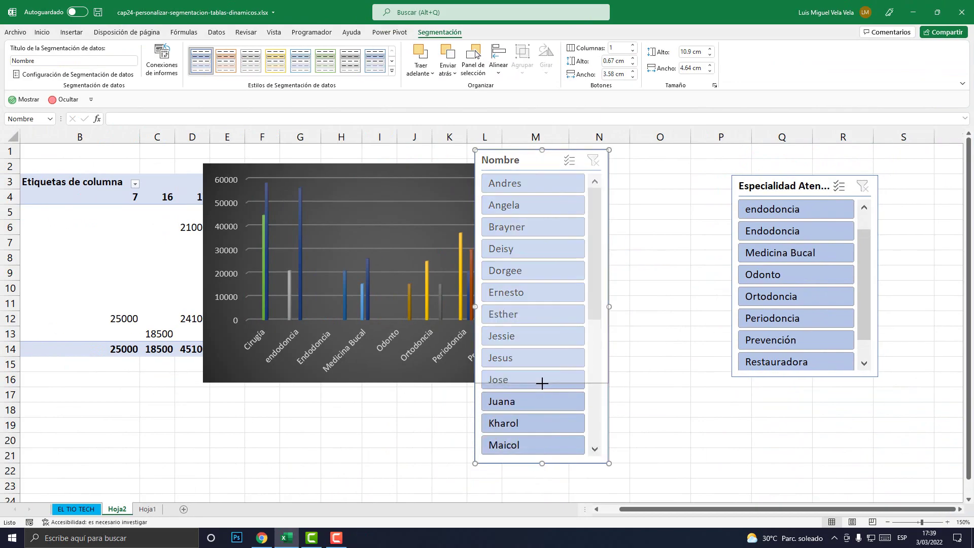
pyautogui.moveTo(609, 267); pyautogui.dragTo(629, 267)
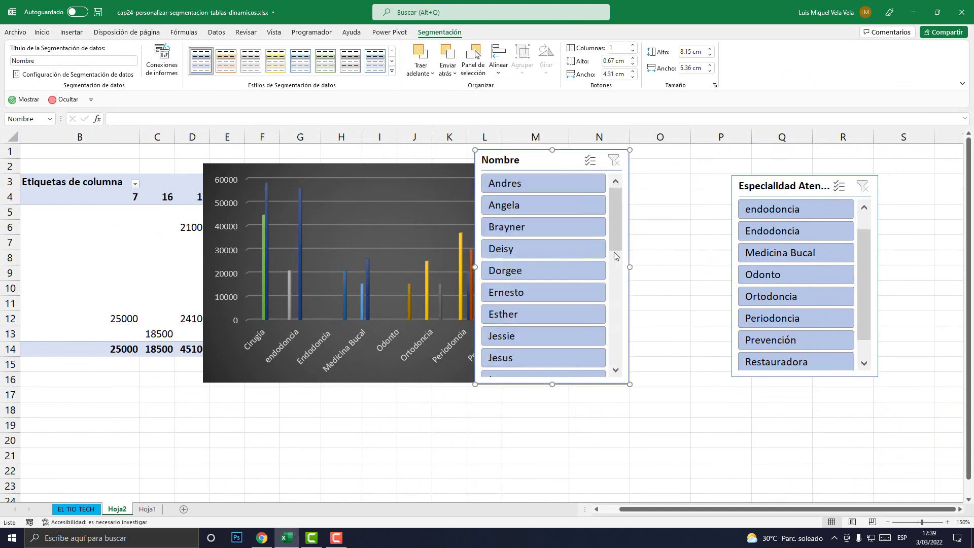
pyautogui.moveTo(552, 149)
pyautogui.mouseDown()
pyautogui.moveTo(553, 164)
pyautogui.moveTo(577, 167)
pyautogui.mouseUp()
# Set the Nombre slicer's button width to 5.3 cm.
pyautogui.click(578, 167)
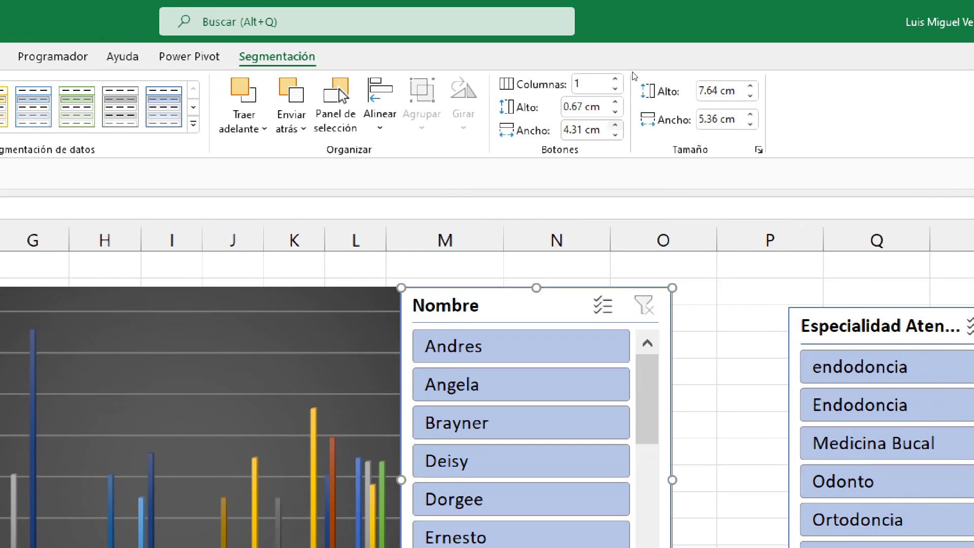
pyautogui.click(633, 74)
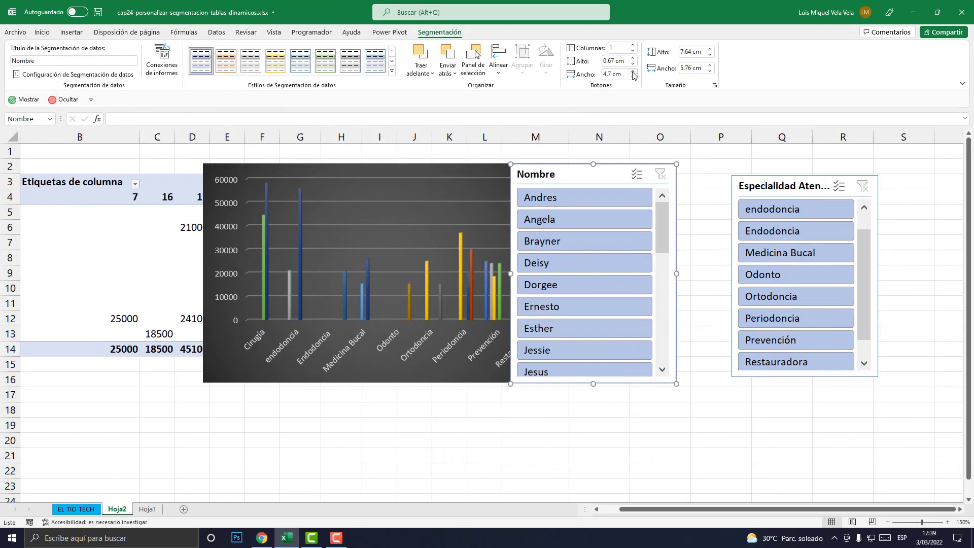
pyautogui.click(633, 73)
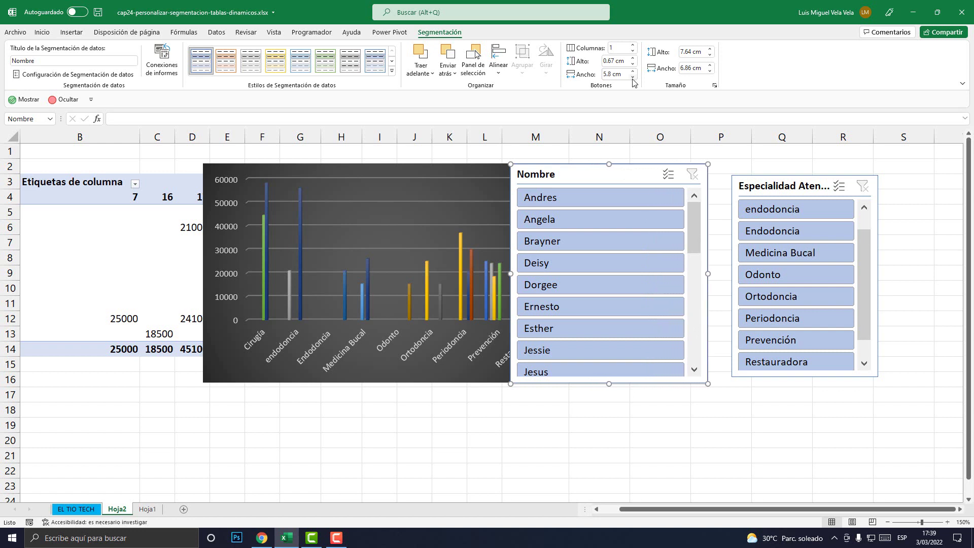
pyautogui.click(632, 77)
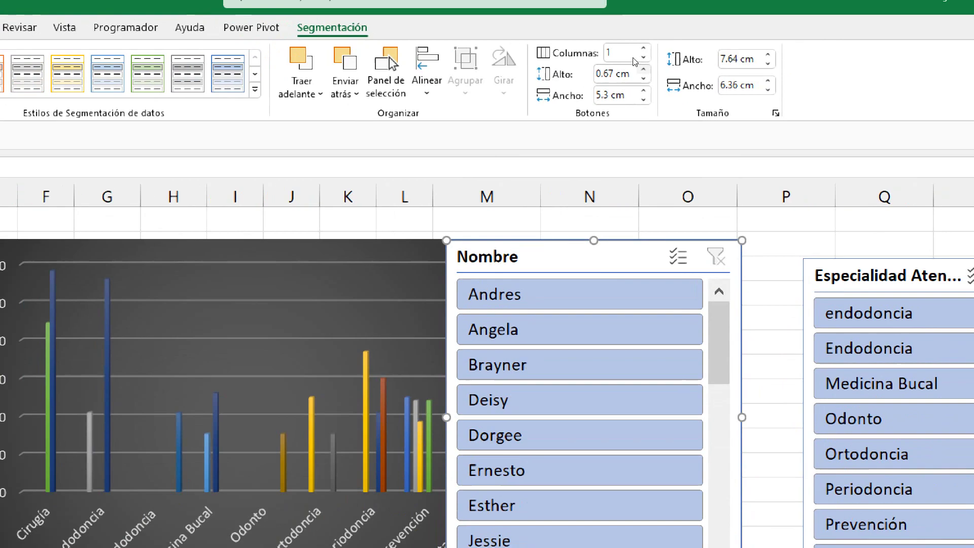
# Set the Nombre slicer's button height to 0.7 cm.
pyautogui.click(643, 70)
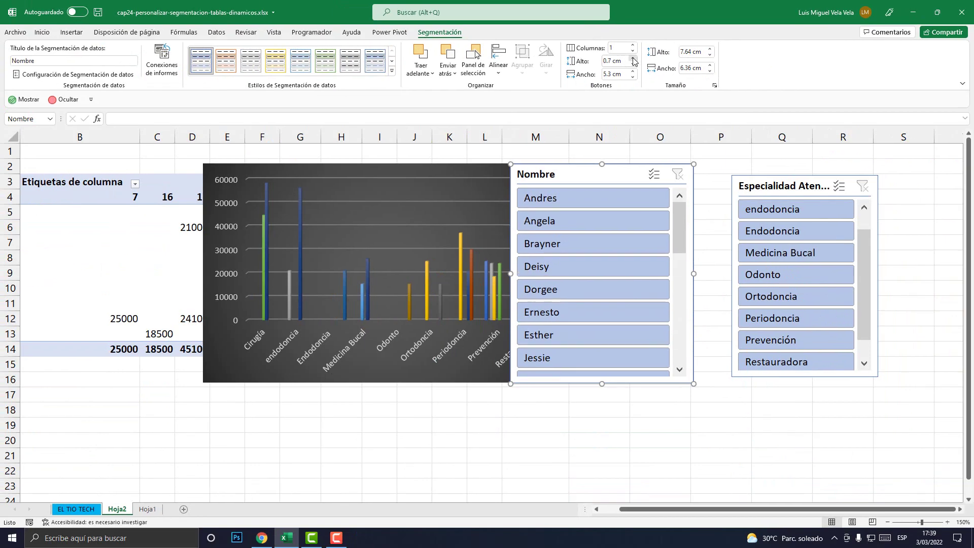
pyautogui.click(643, 70)
pyautogui.click(643, 70)
pyautogui.click(643, 69)
pyautogui.click(633, 58)
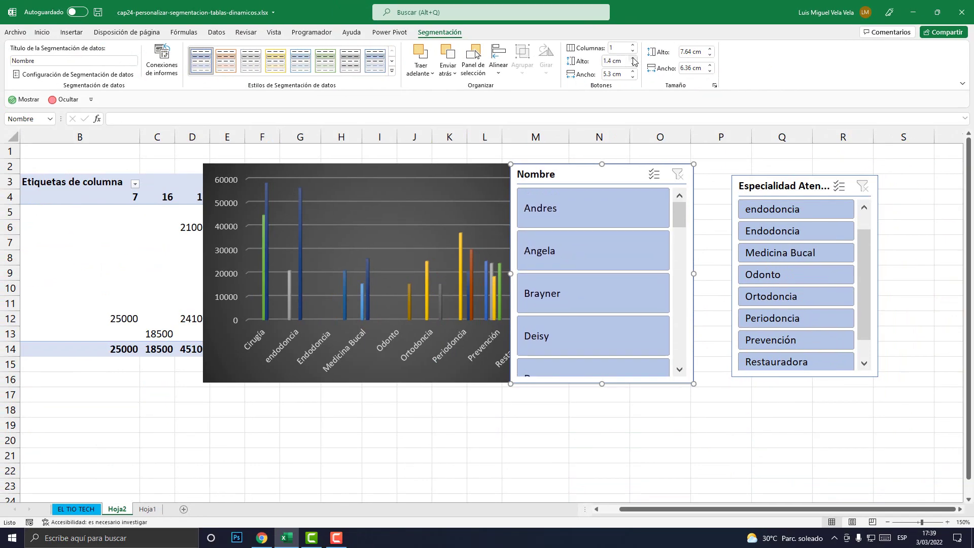
pyautogui.moveTo(679, 216)
pyautogui.mouseDown()
pyautogui.moveTo(679, 350)
pyautogui.moveTo(680, 213)
pyautogui.mouseUp()
pyautogui.click(632, 65)
pyautogui.click(633, 65)
pyautogui.click(633, 65)
pyautogui.click(632, 65)
pyautogui.tripleClick(632, 65)
pyautogui.doubleClick(633, 65)
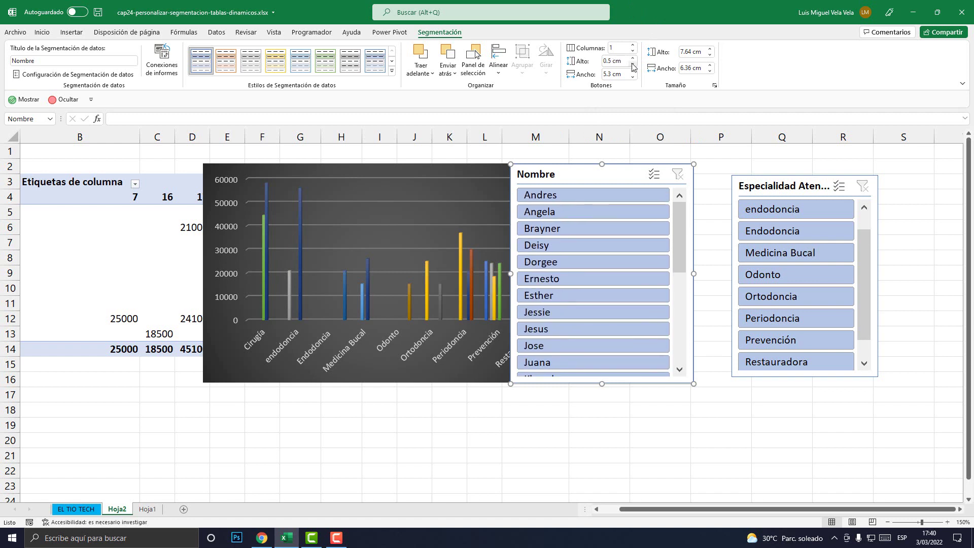
pyautogui.doubleClick(633, 65)
pyautogui.click(633, 65)
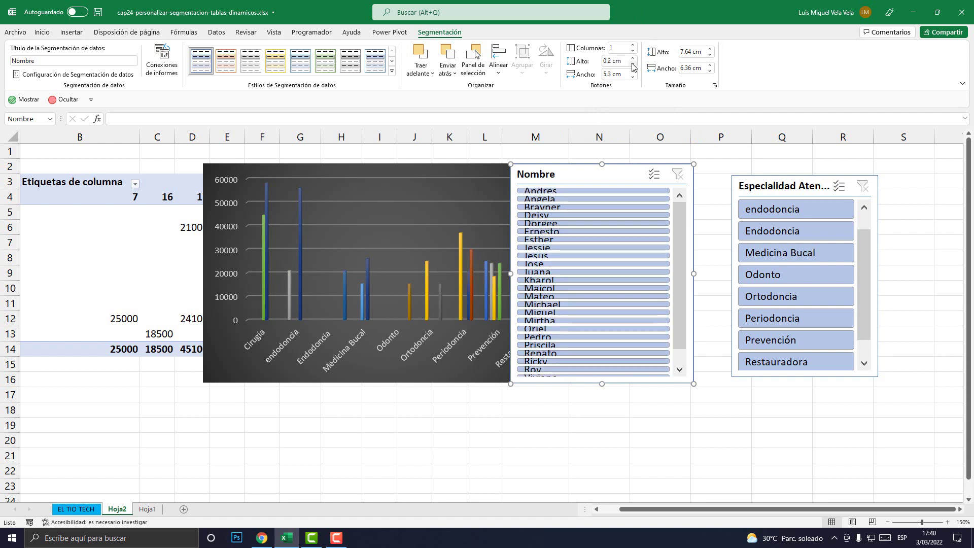
pyautogui.click(633, 58)
pyautogui.press('Up')
pyautogui.press('Up')
pyautogui.press('Up')
pyautogui.click(632, 58)
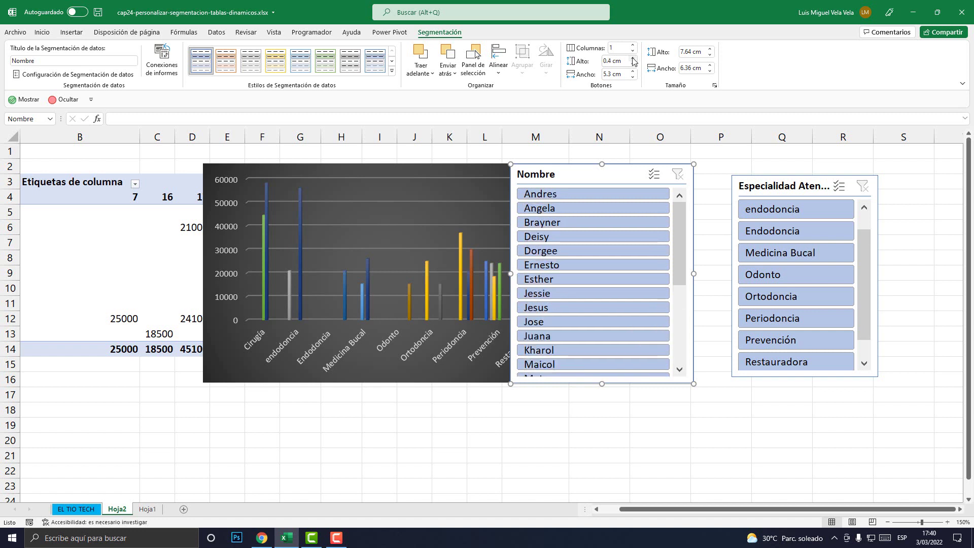
pyautogui.click(632, 57)
pyautogui.click(633, 57)
pyautogui.click(633, 58)
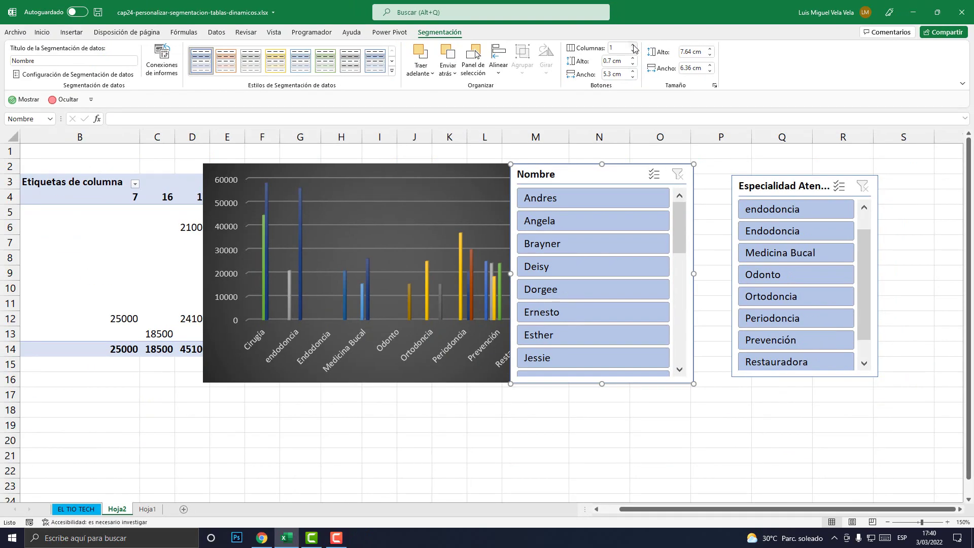
# Arrange the Nombre slicer's buttons in 2 columns.
pyautogui.click(634, 45)
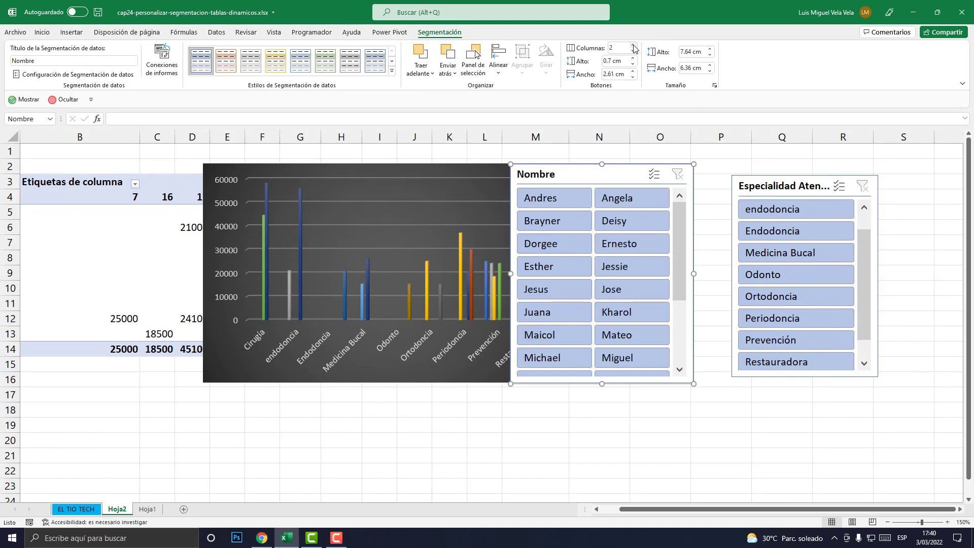
pyautogui.moveTo(681, 240)
pyautogui.mouseDown()
pyautogui.moveTo(682, 367)
pyautogui.moveTo(691, 218)
pyautogui.moveTo(677, 346)
pyautogui.moveTo(680, 213)
pyautogui.mouseUp()
pyautogui.moveTo(611, 173)
pyautogui.mouseDown()
pyautogui.moveTo(657, 176)
pyautogui.moveTo(618, 173)
pyautogui.mouseUp()
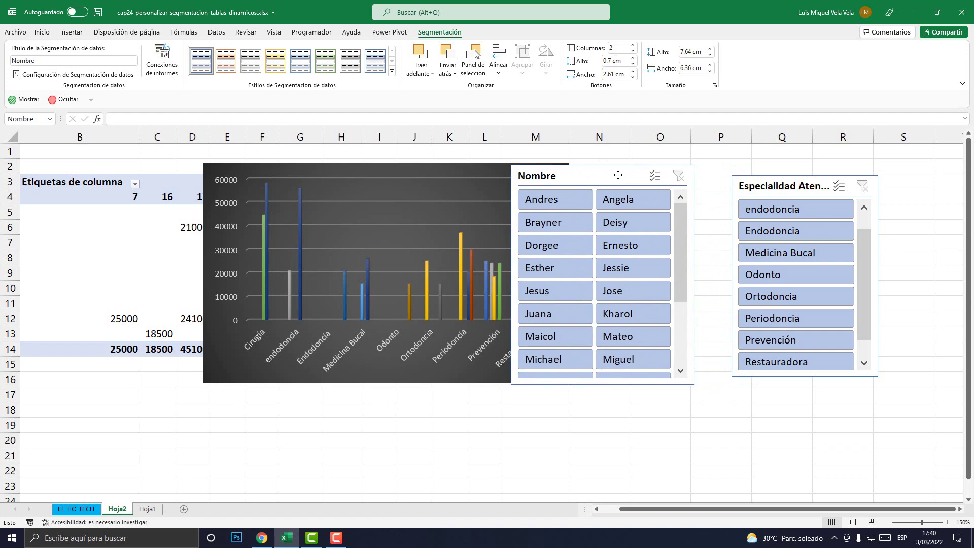
# Give Especialidad Atendido 2 columns, place it beside Nombre, and enlarge it to 7.63 × 5.91 cm.
pyautogui.moveTo(680, 228)
pyautogui.mouseDown()
pyautogui.moveTo(682, 317)
pyautogui.moveTo(680, 223)
pyautogui.mouseUp()
pyautogui.moveTo(734, 176)
pyautogui.mouseDown()
pyautogui.moveTo(764, 144)
pyautogui.moveTo(701, 164)
pyautogui.mouseUp()
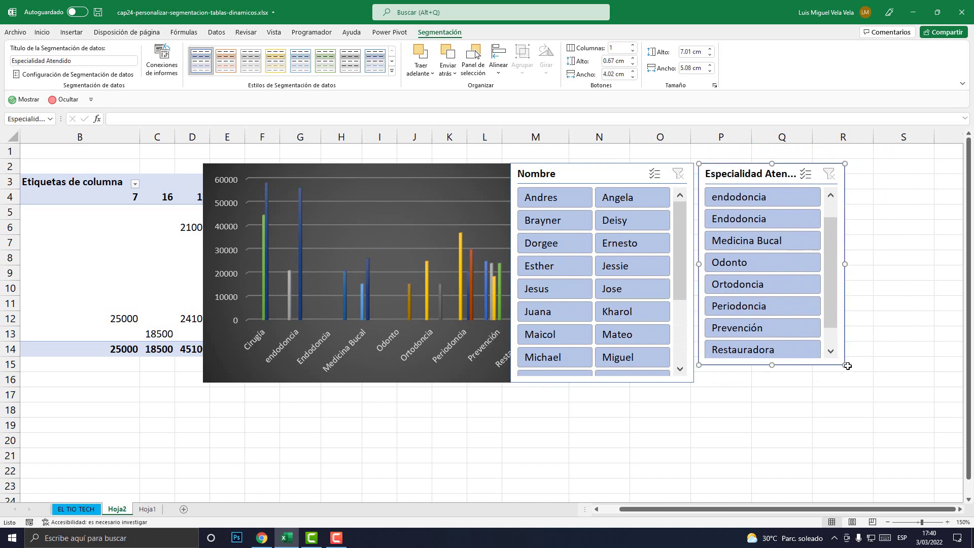
pyautogui.moveTo(844, 364); pyautogui.dragTo(868, 383)
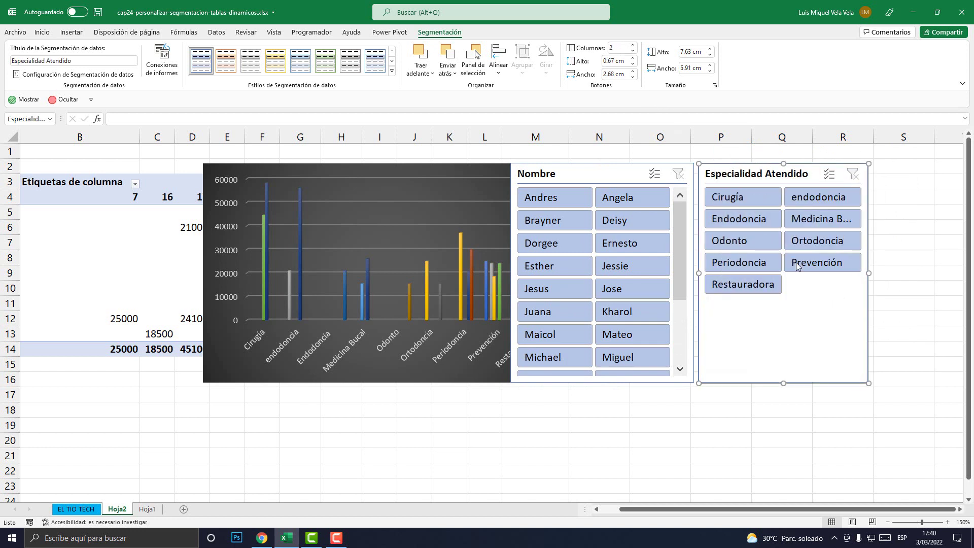
pyautogui.click(750, 196)
pyautogui.click(740, 219)
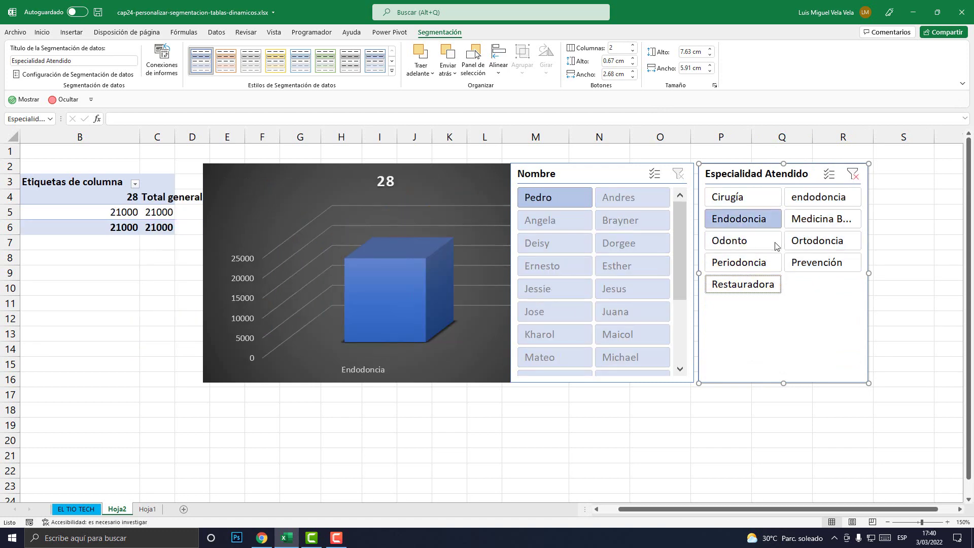
pyautogui.click(776, 245)
pyautogui.click(853, 174)
pyautogui.click(614, 311)
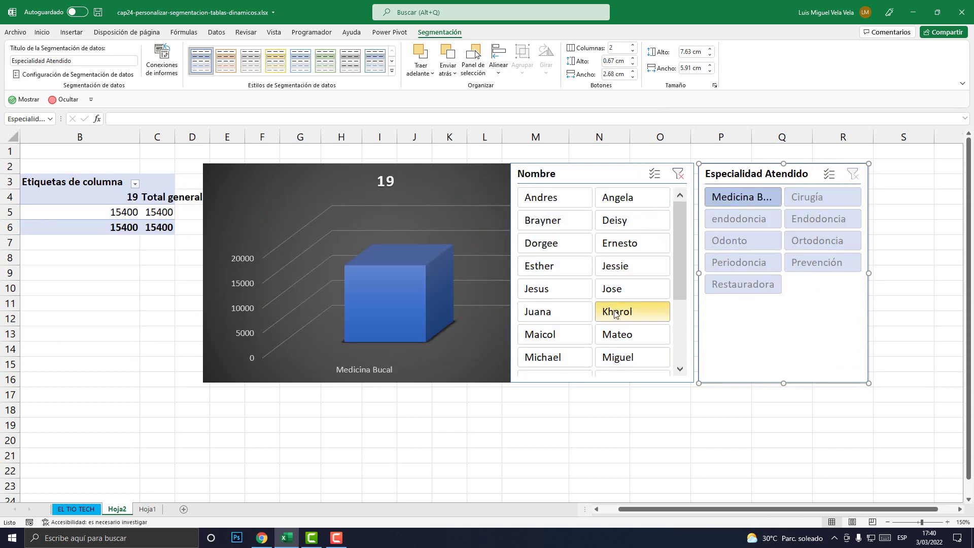
pyautogui.click(554, 334)
pyautogui.click(677, 174)
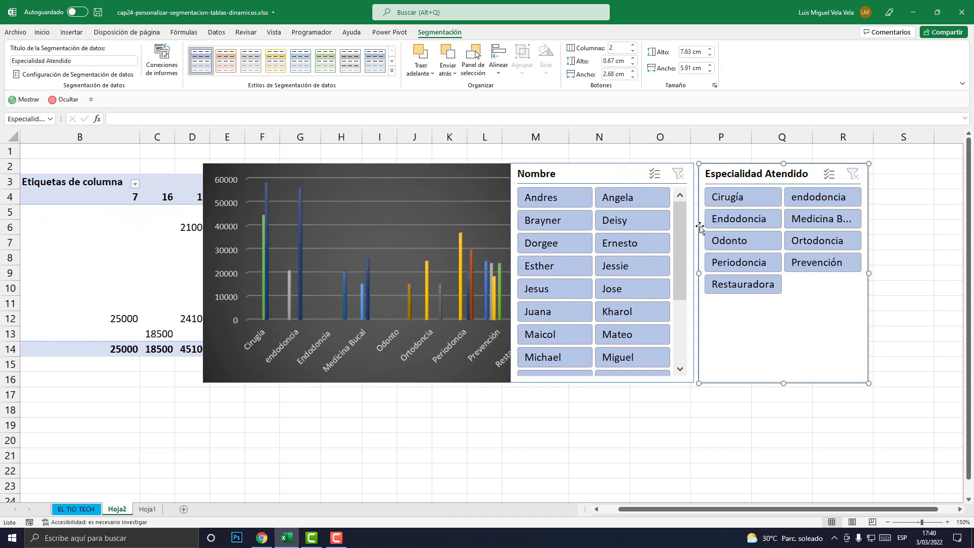
pyautogui.click(584, 168)
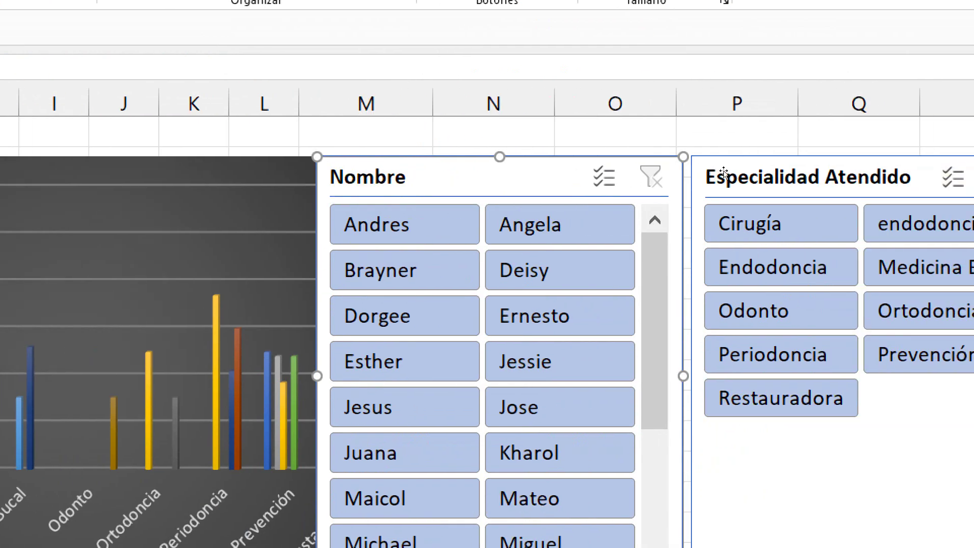
# Apply a light orange slicer style to the Especialidad Atendido slicer.
pyautogui.click(734, 175)
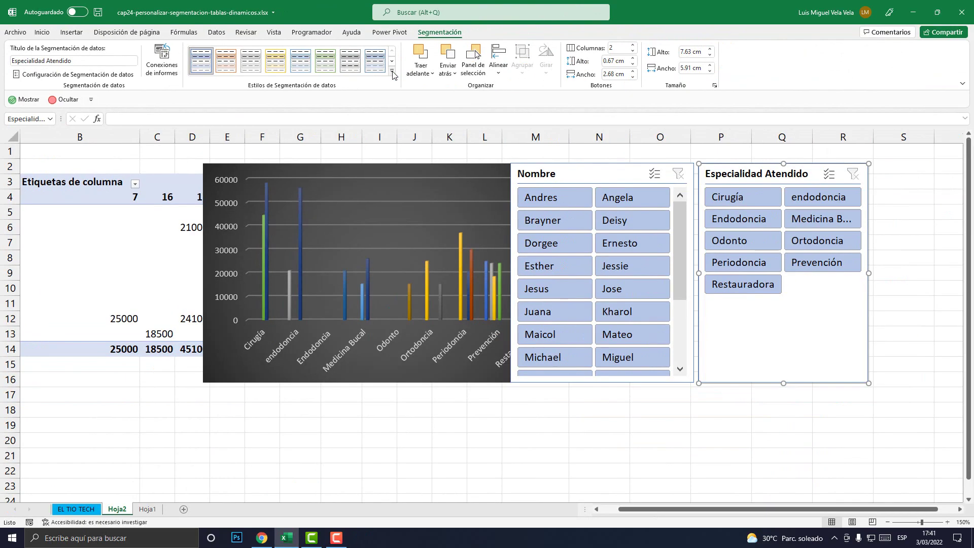
pyautogui.click(392, 76)
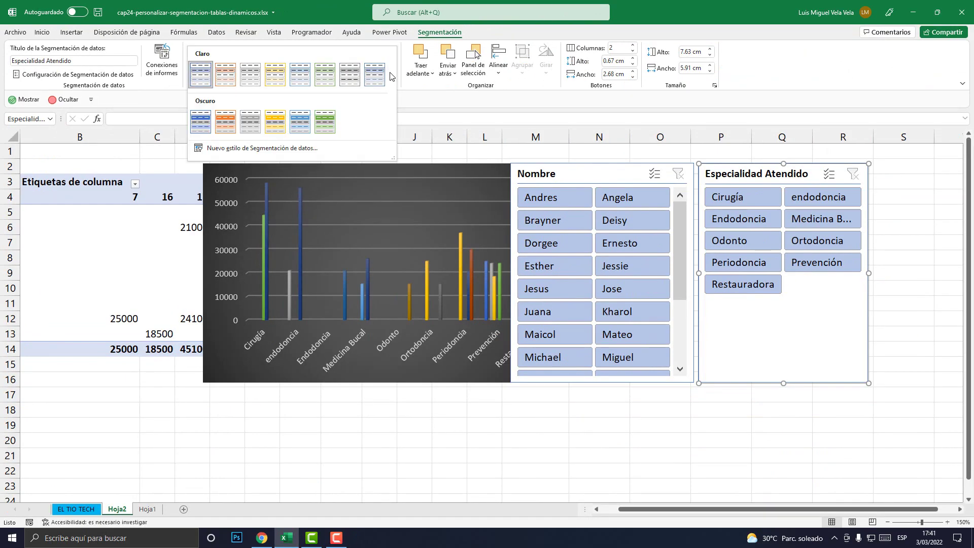
pyautogui.click(230, 75)
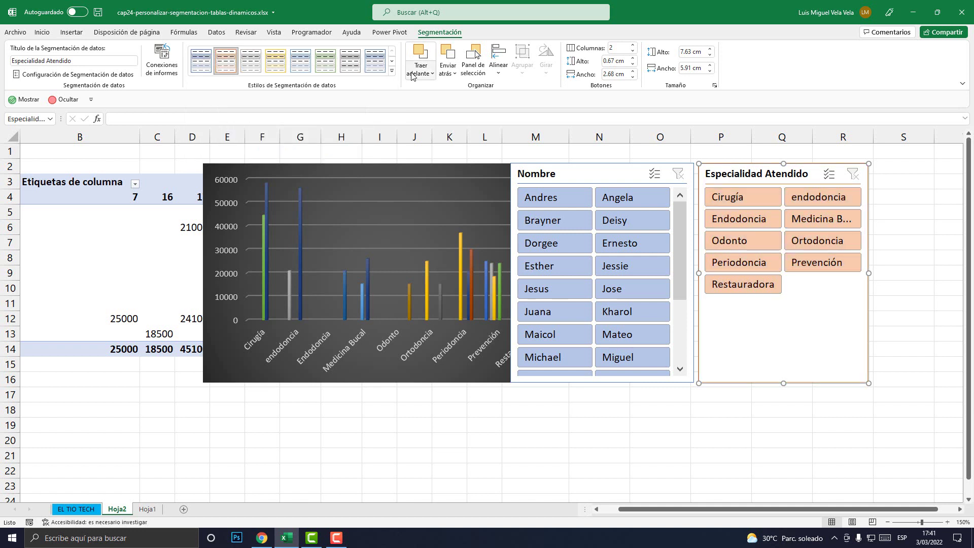
# Apply the dark orange (Oscuro) style to the Nombre slicer and nudge it slightly.
pyautogui.click(524, 162)
pyautogui.click(391, 71)
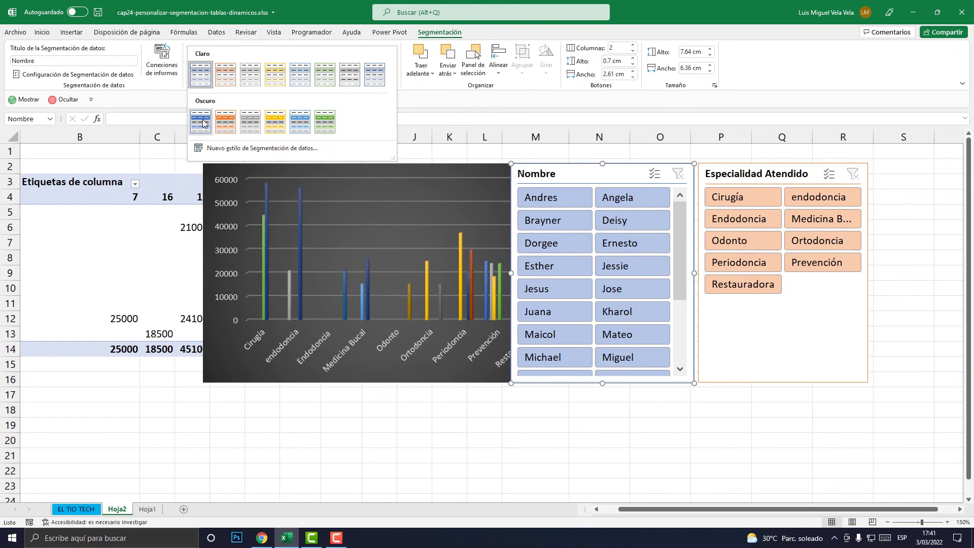
pyautogui.click(202, 122)
pyautogui.click(391, 71)
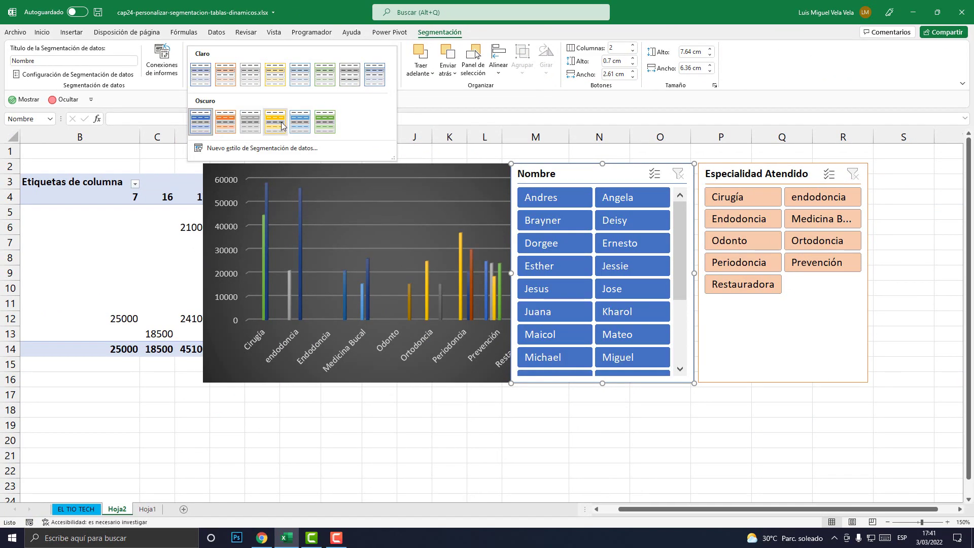
pyautogui.click(284, 124)
pyautogui.click(391, 72)
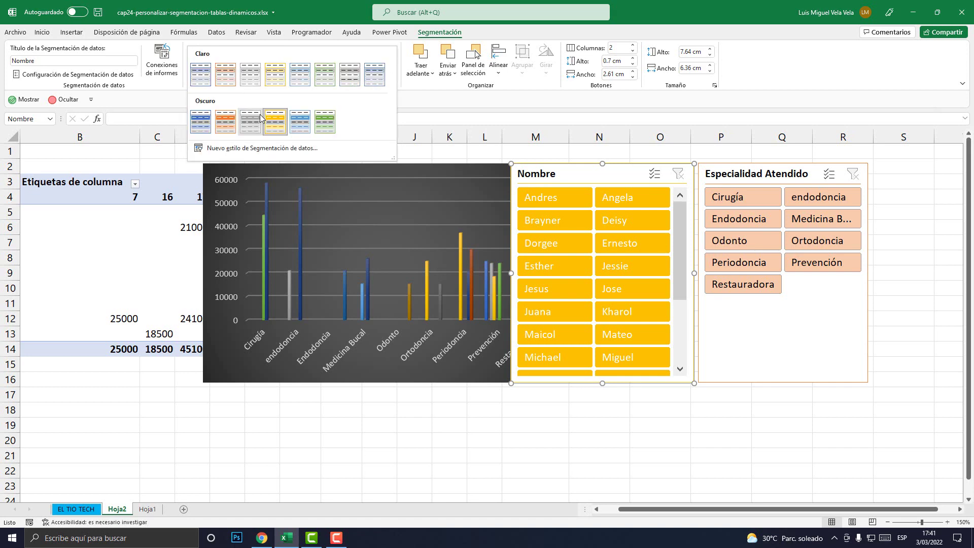
pyautogui.click(226, 122)
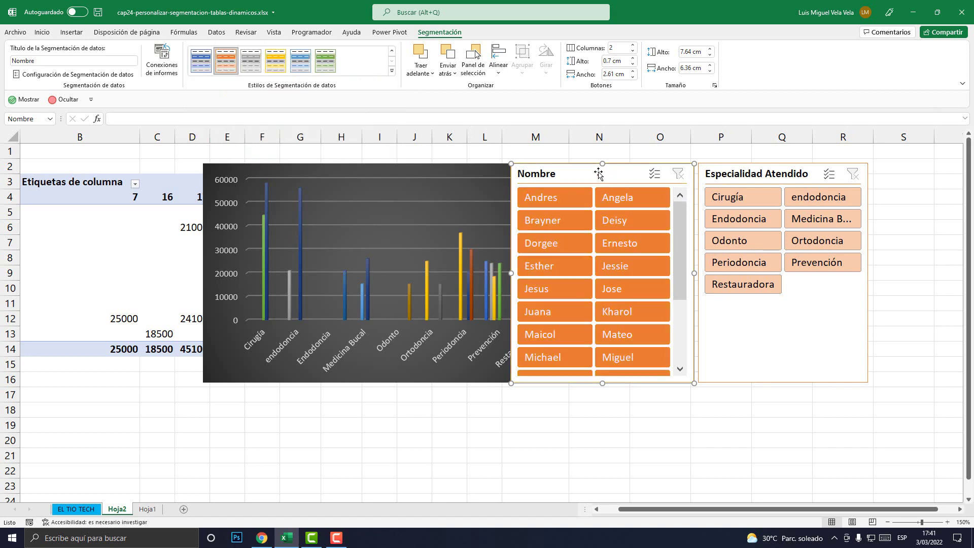
pyautogui.moveTo(595, 170)
pyautogui.mouseDown()
pyautogui.moveTo(604, 174)
pyautogui.moveTo(587, 170)
pyautogui.mouseUp()
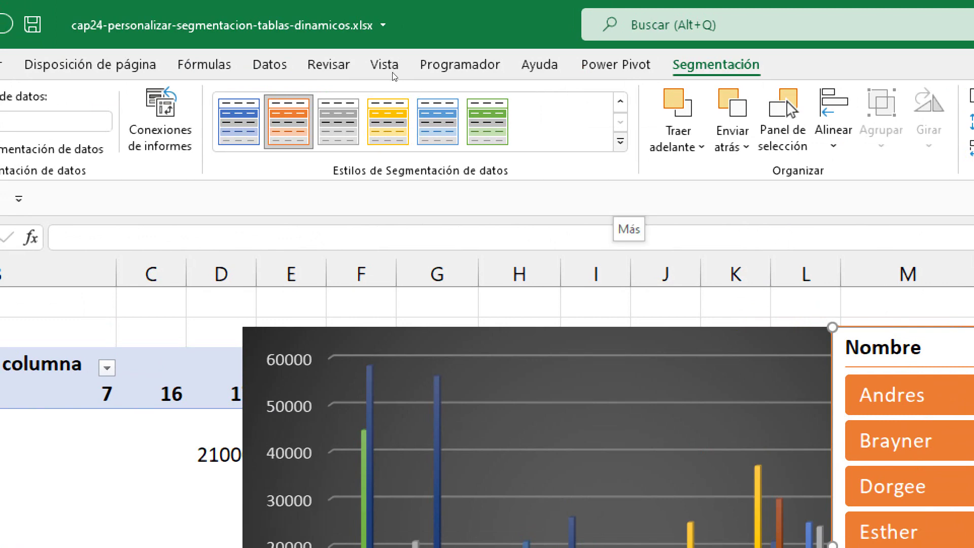
# Create a new slicer style named 'Tío Tech' and select its Encabezado element.
pyautogui.click(620, 141)
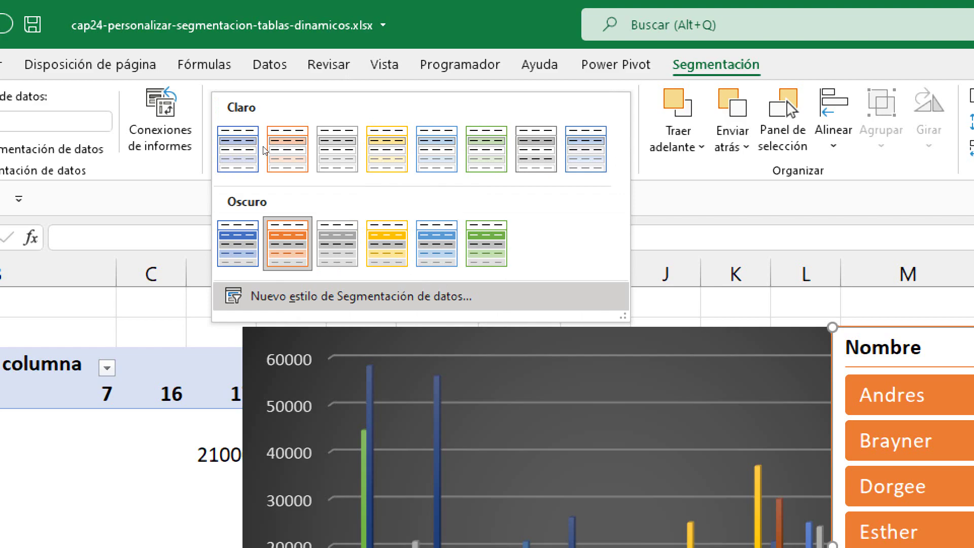
pyautogui.click(284, 296)
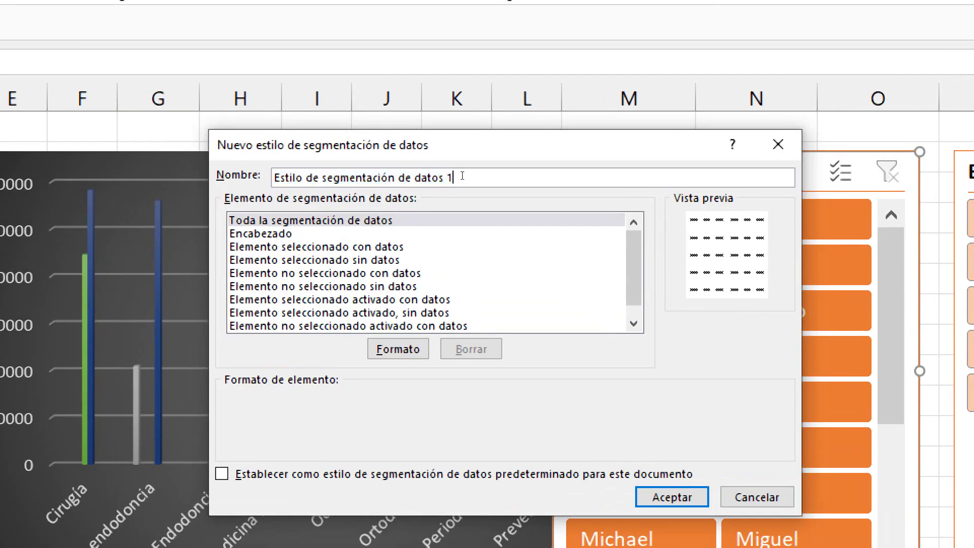
pyautogui.moveTo(451, 177); pyautogui.dragTo(274, 177)
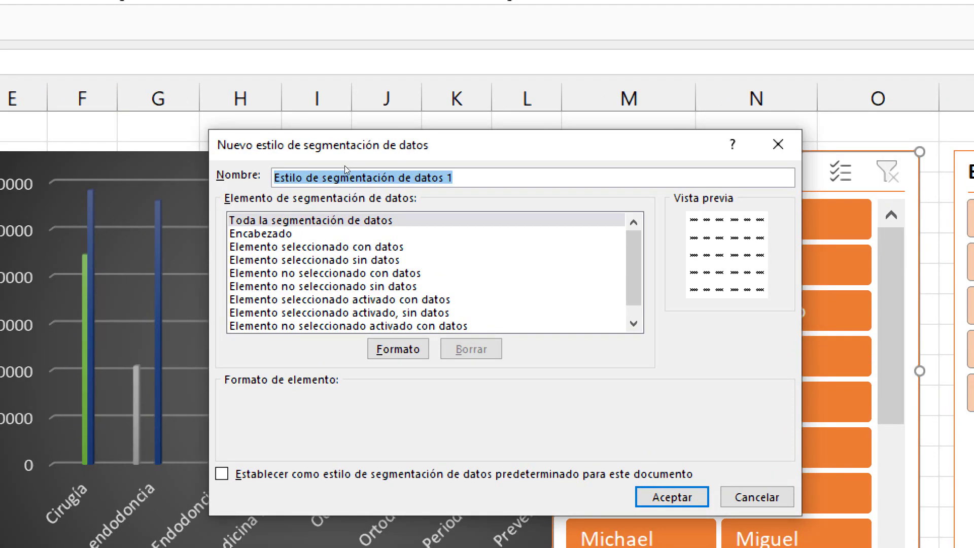
pyautogui.write('Tio Tech')
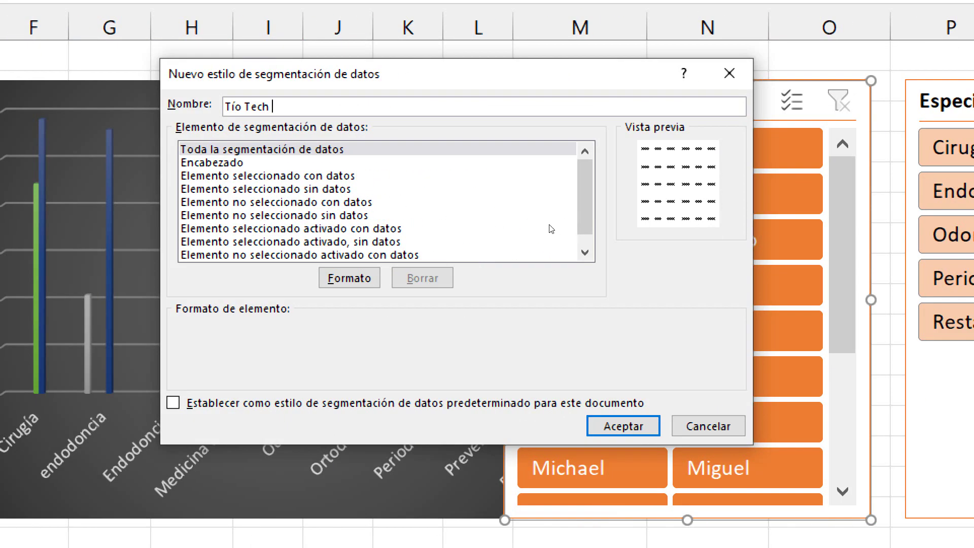
pyautogui.scroll(-1, 548, 231)
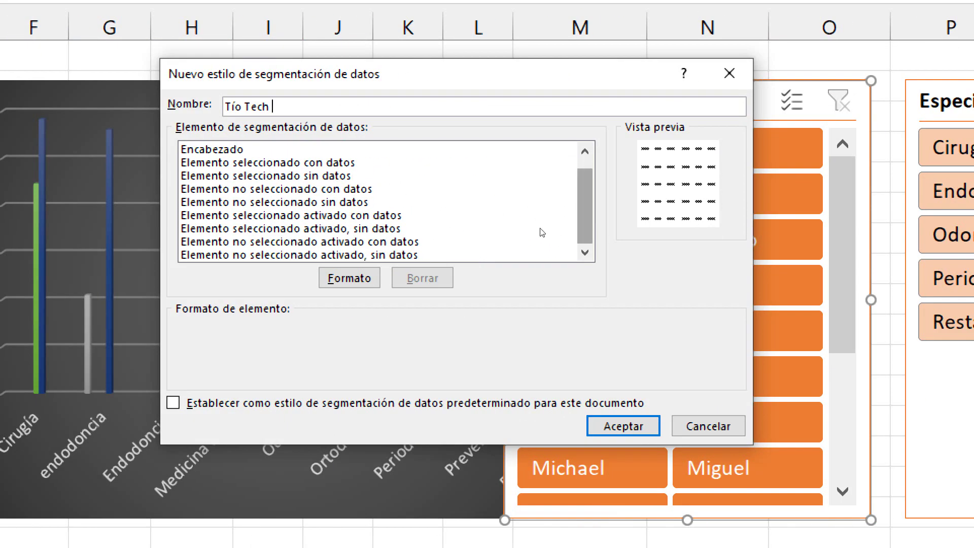
pyautogui.scroll(1, 544, 192)
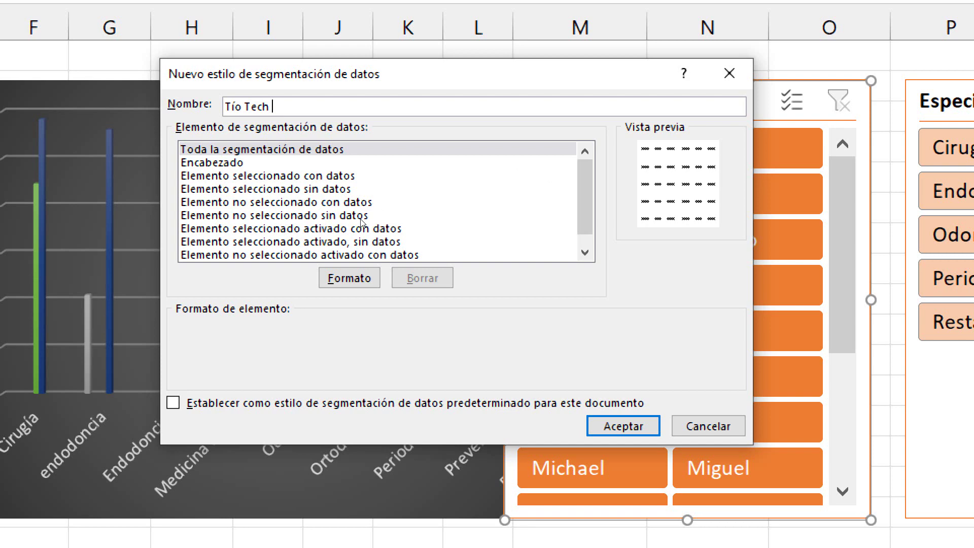
pyautogui.press('Tab')
pyautogui.press('Down')
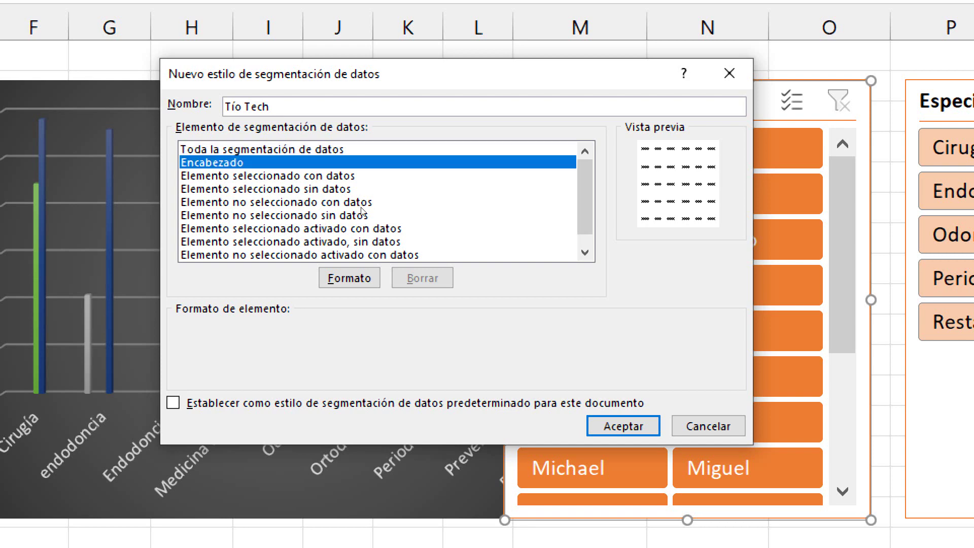
# Give the header a black fill and a Normal font style.
pyautogui.hotkey('alt', 'f')
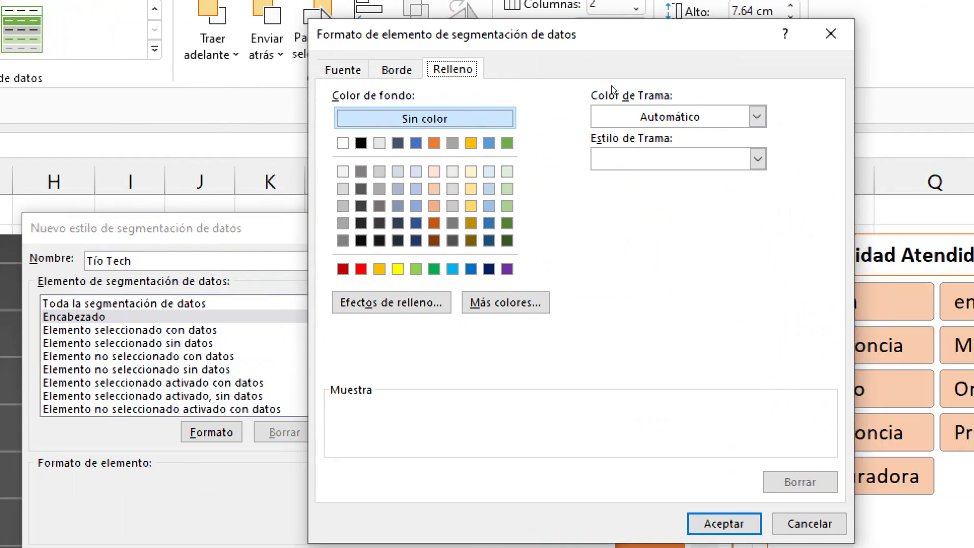
pyautogui.click(360, 241)
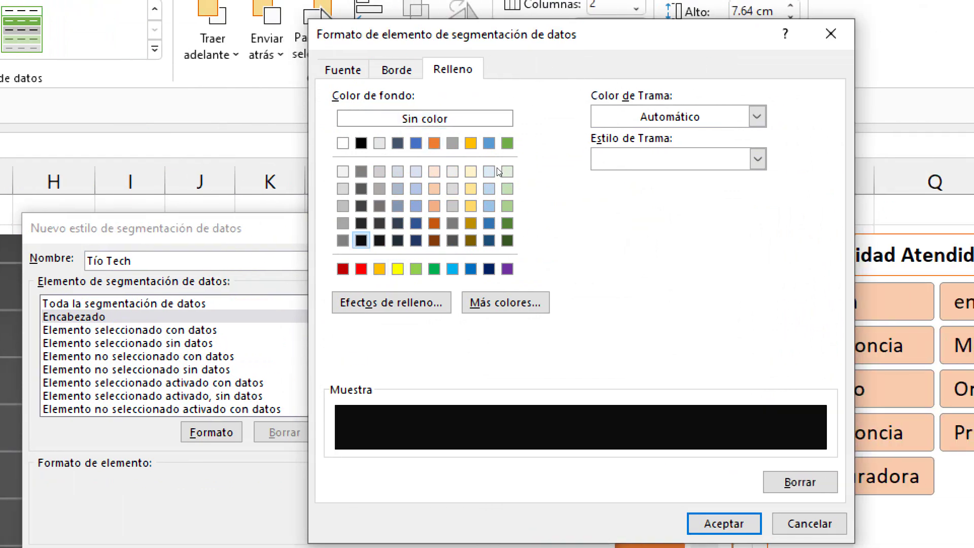
pyautogui.hotkey('ctrl', 'Tab')
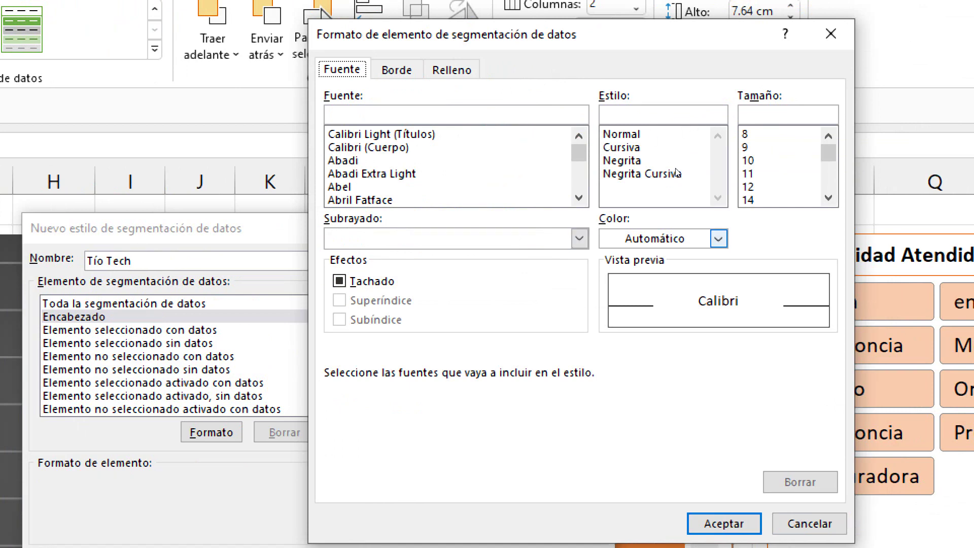
pyautogui.click(718, 239)
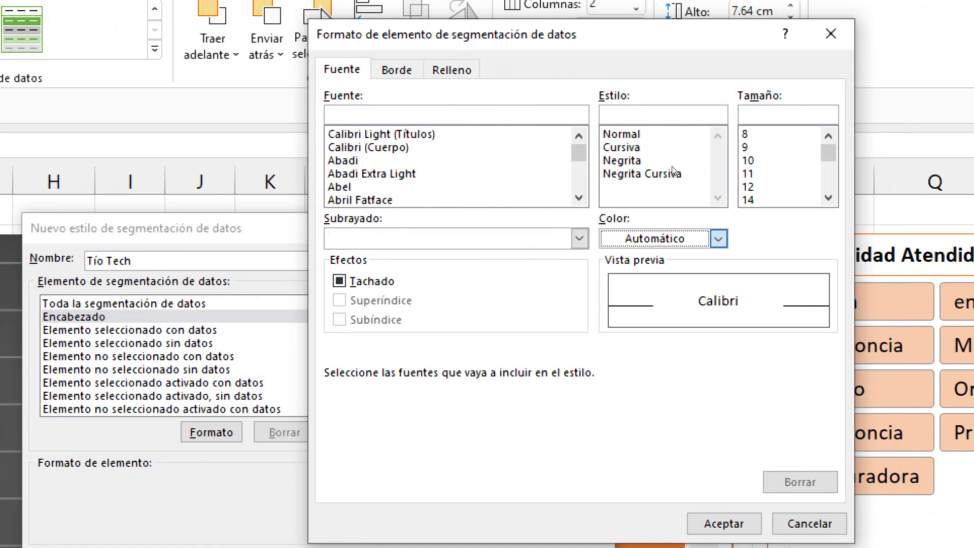
pyautogui.click(622, 208)
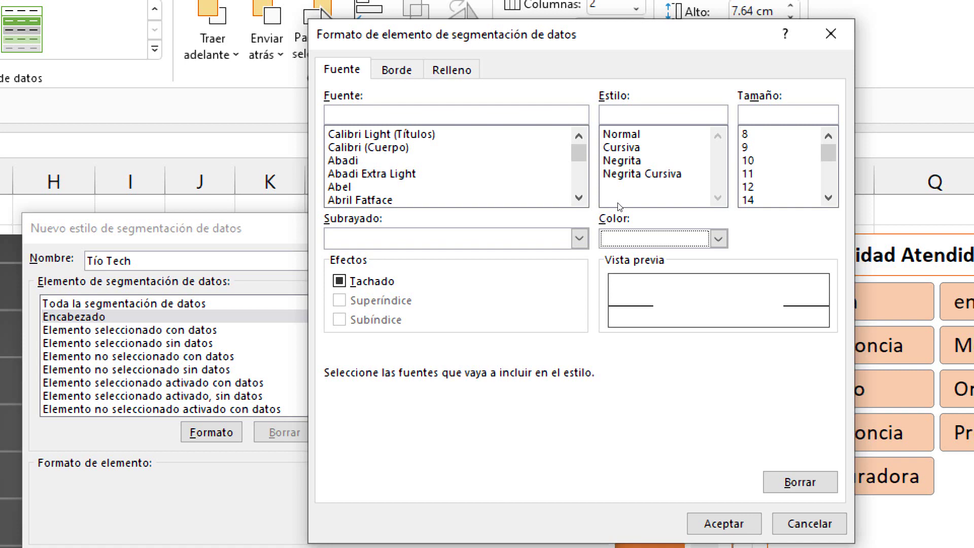
pyautogui.click(631, 133)
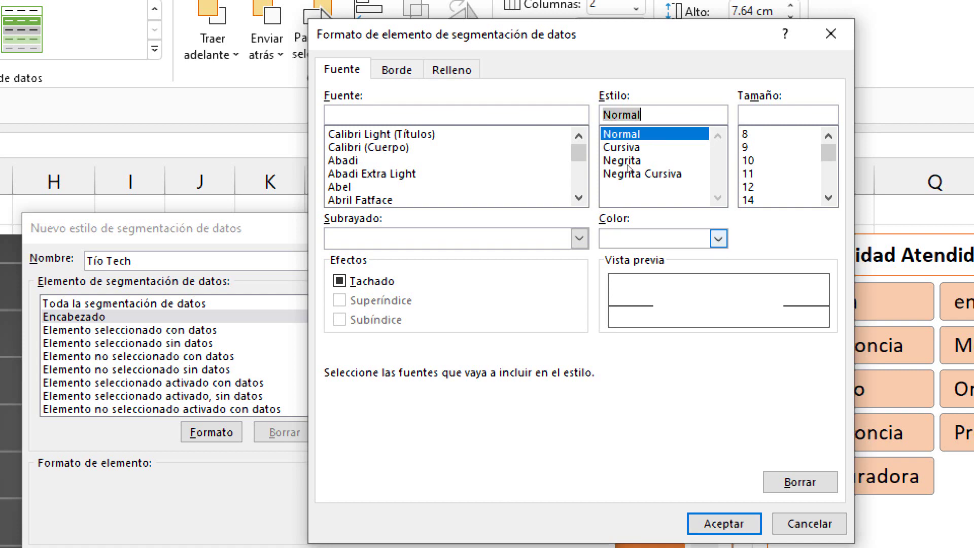
# Add dashed borders, automatic colour, on the header's top, bottom, left and right.
pyautogui.hotkey('ctrl', 'Tab')
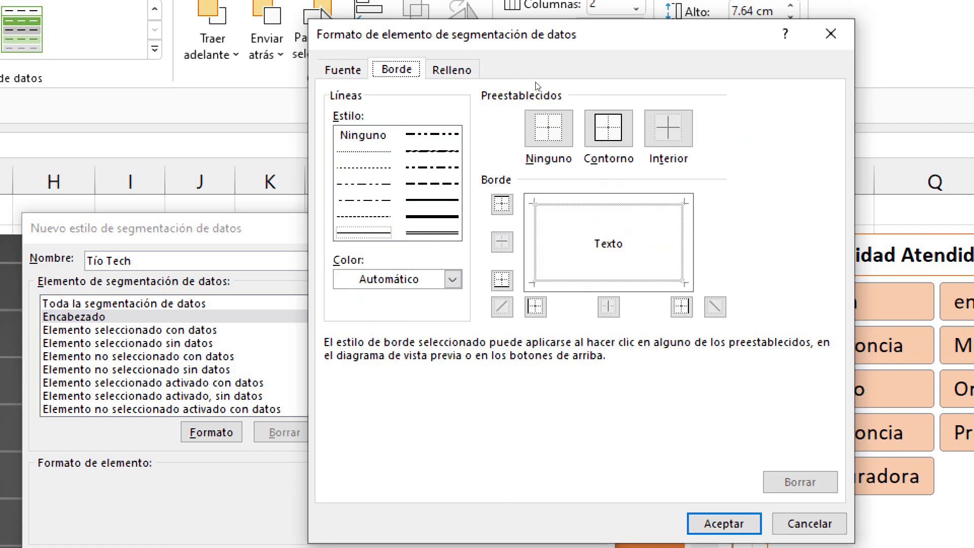
pyautogui.hotkey('ctrl', 'Tab')
pyautogui.hotkey('ctrl', 'shift', 'Tab')
pyautogui.click(452, 279)
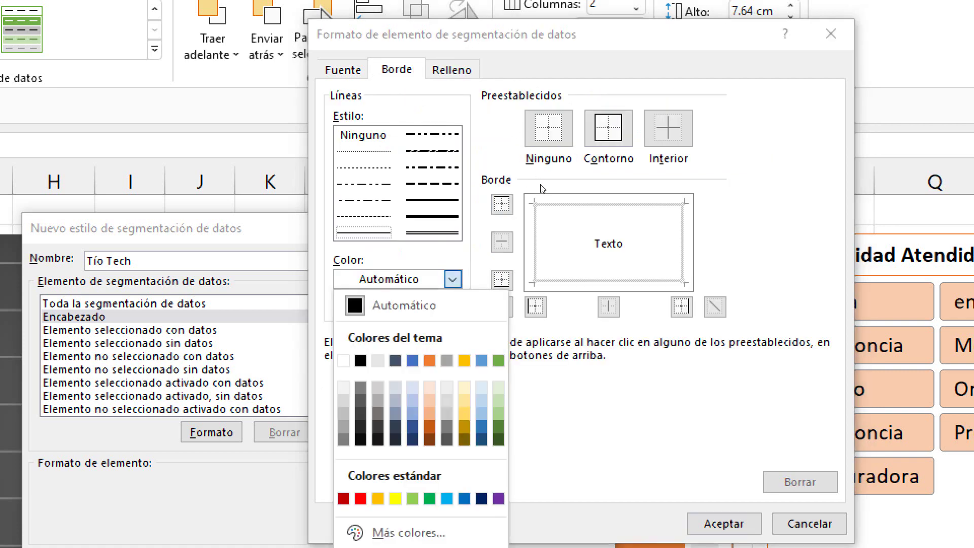
pyautogui.click(452, 279)
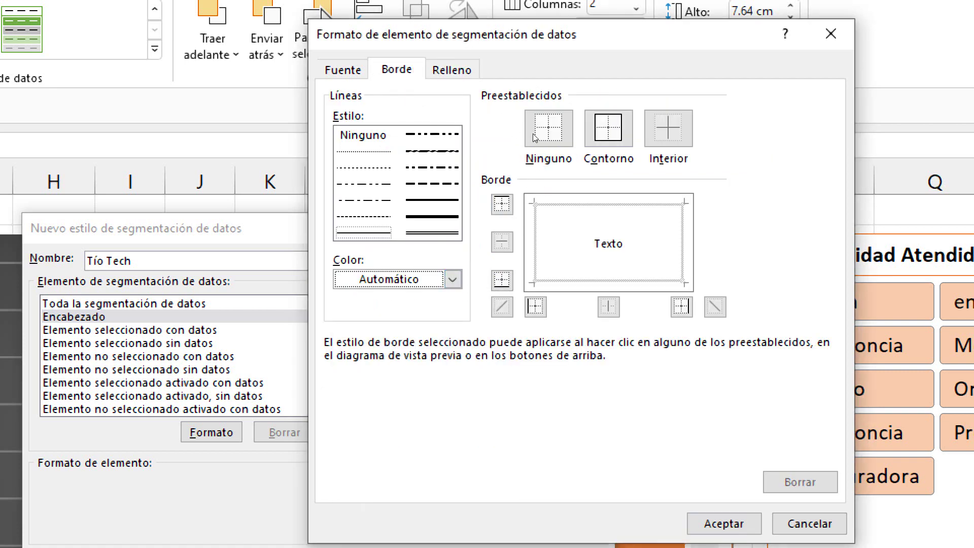
pyautogui.hotkey('shift', 'Tab')
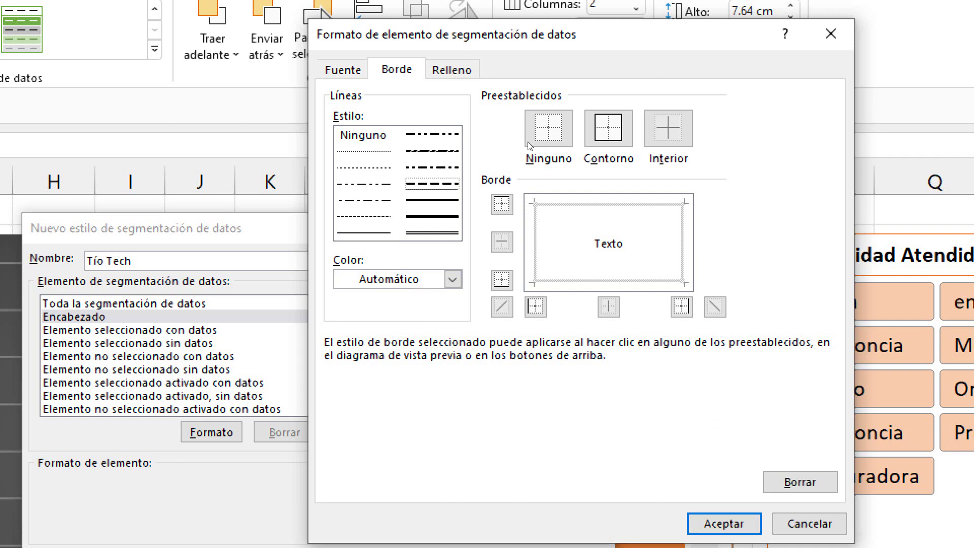
pyautogui.hotkey('shift', 'Tab')
pyautogui.hotkey('shift', 'Tab')
pyautogui.press('space')
pyautogui.press('Tab')
pyautogui.press('space')
pyautogui.press('Tab')
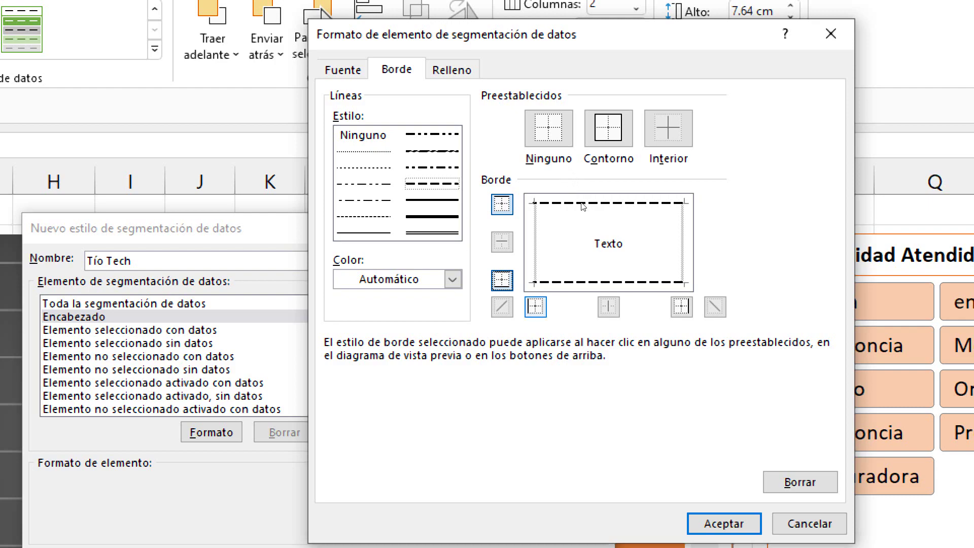
pyautogui.press('Tab')
pyautogui.press('space')
pyautogui.press('Tab')
pyautogui.press('space')
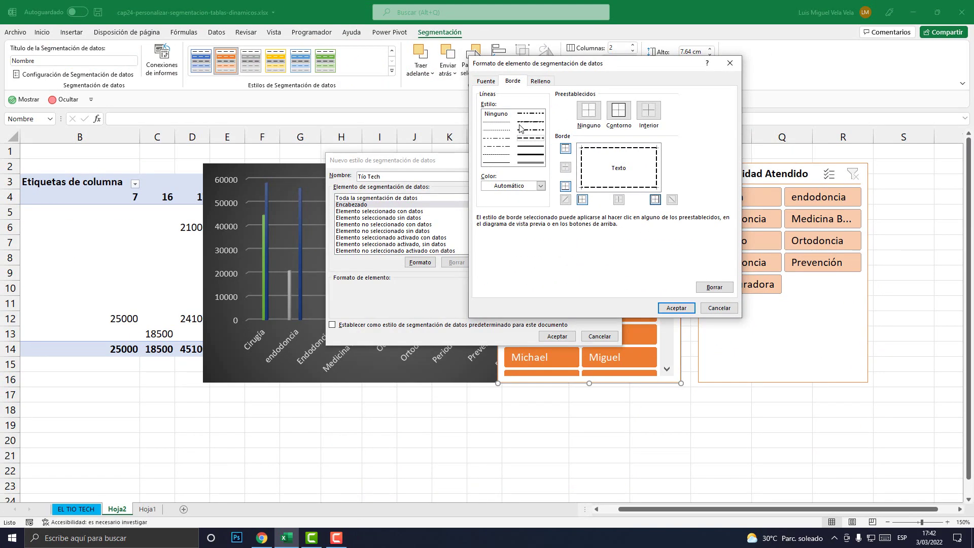
# Confirm the header format, save the Tío Tech style, and nudge the Nombre slicer up-left.
pyautogui.click(677, 307)
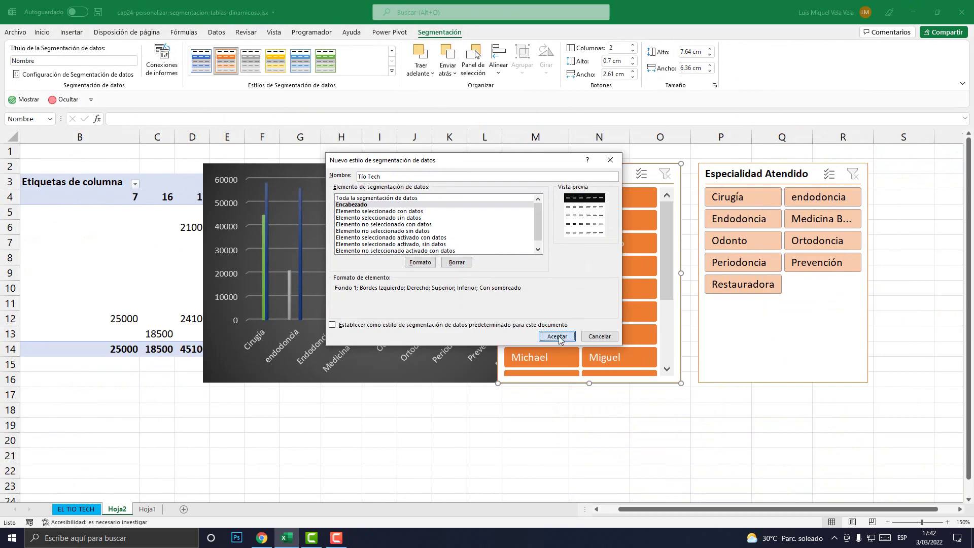
pyautogui.click(558, 339)
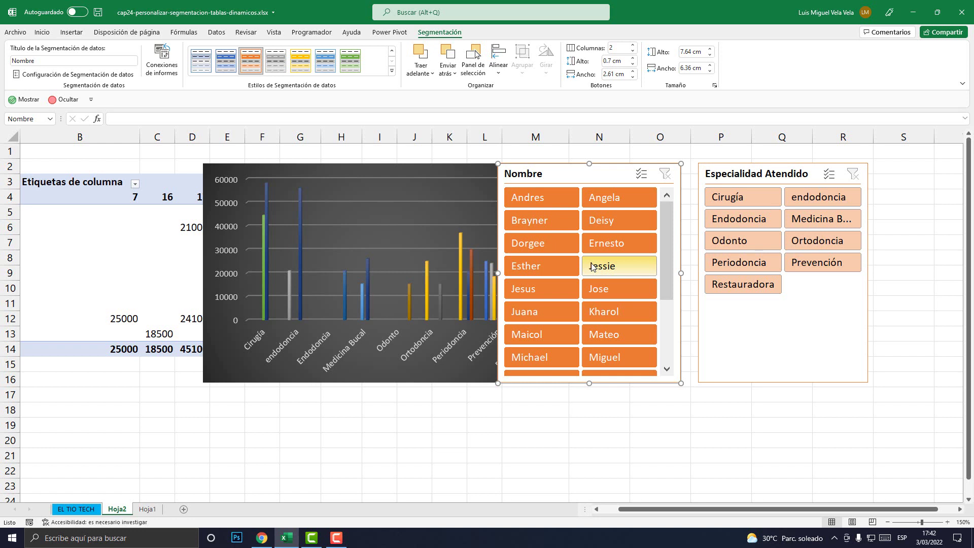
pyautogui.moveTo(561, 177)
pyautogui.mouseDown()
pyautogui.moveTo(556, 162)
pyautogui.moveTo(579, 172)
pyautogui.moveTo(573, 160)
pyautogui.mouseUp()
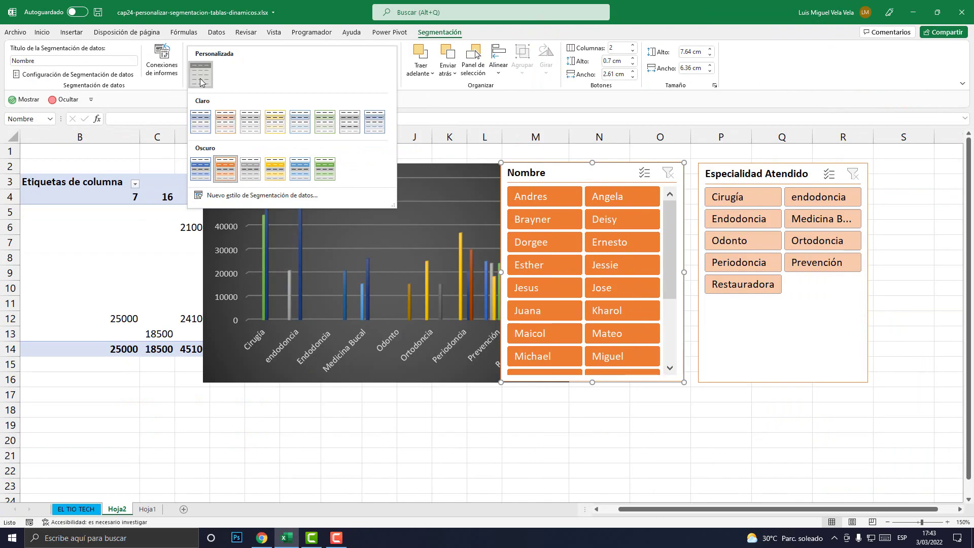
# Move the Nombre slicer slightly left against the chart and expand the slicer styles gallery.
pyautogui.click(563, 185)
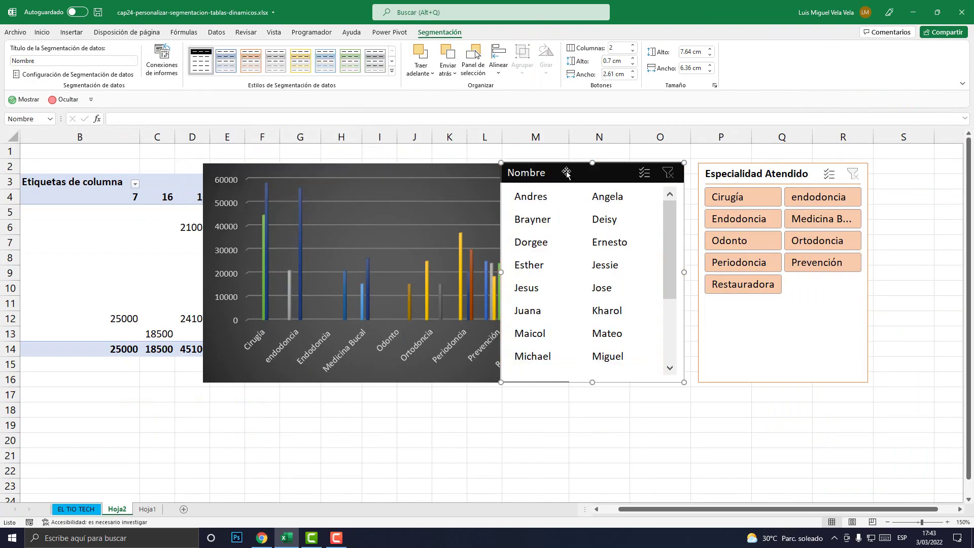
pyautogui.moveTo(563, 185); pyautogui.dragTo(553, 187)
pyautogui.scroll(-2, 666, 218)
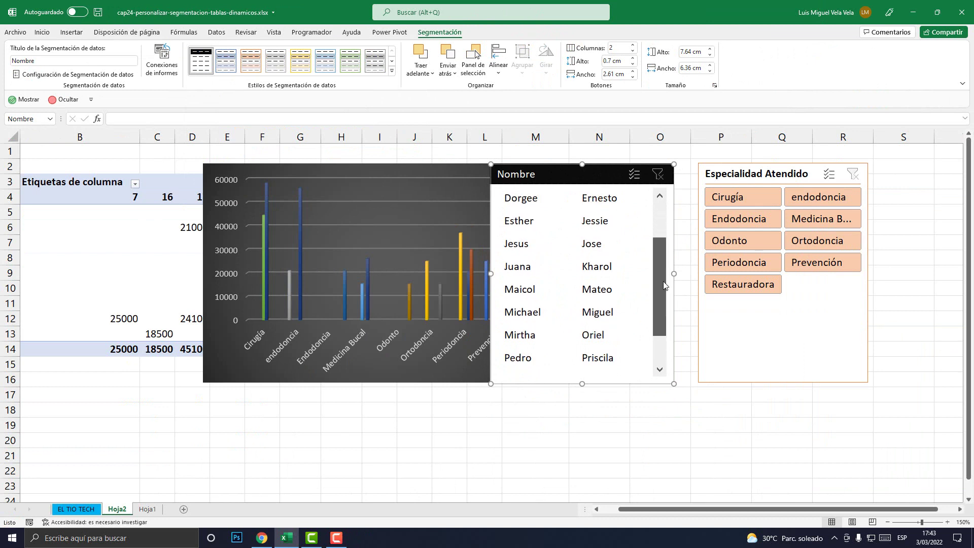
pyautogui.scroll(2, 670, 218)
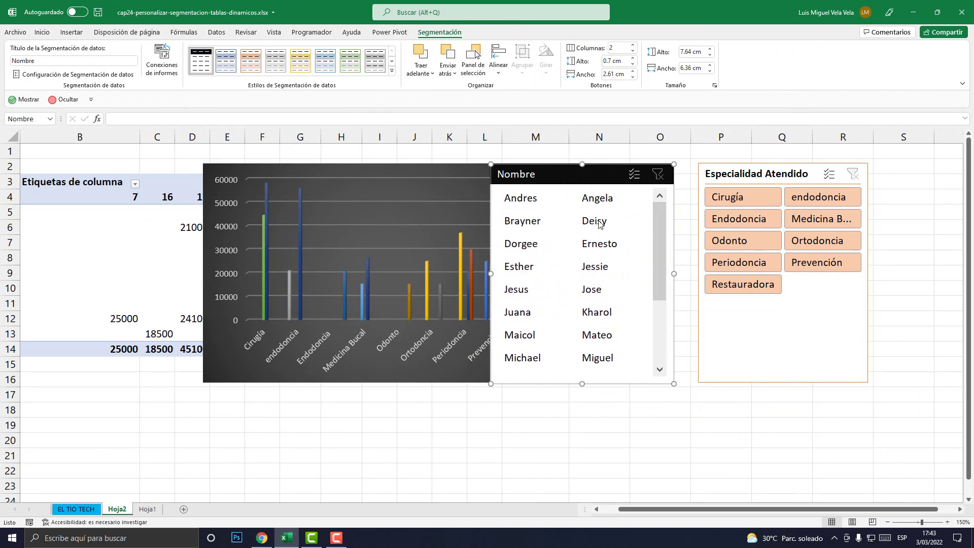
pyautogui.moveTo(659, 226)
pyautogui.mouseDown()
pyautogui.moveTo(661, 268)
pyautogui.moveTo(660, 202)
pyautogui.mouseUp()
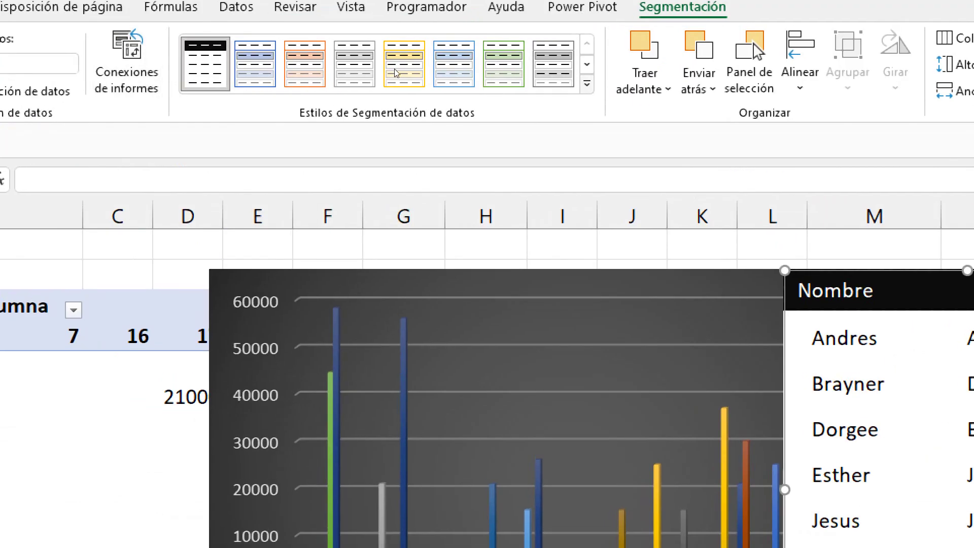
pyautogui.click(392, 71)
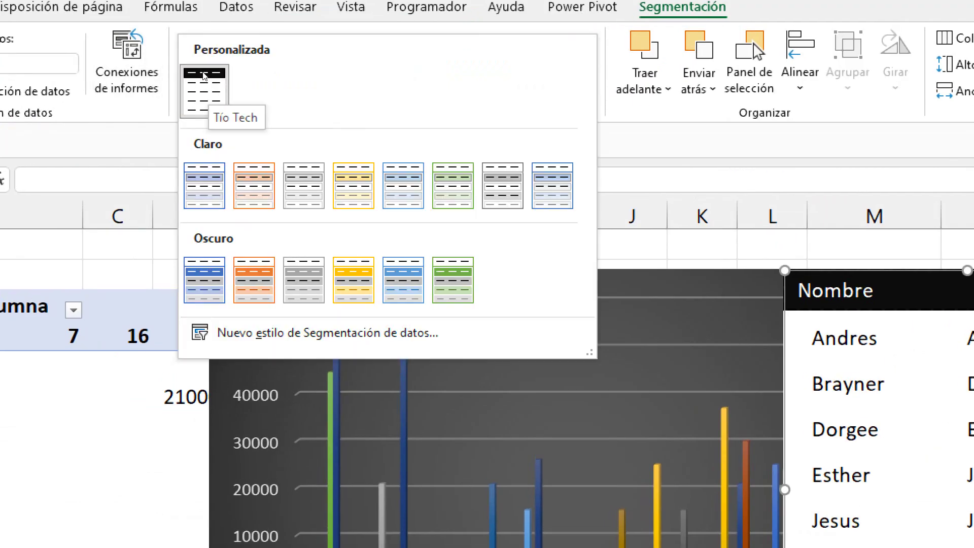
# Modify the Tío Tech style and select its 'Elemento seleccionado con datos' element.
pyautogui.rightClick(204, 76)
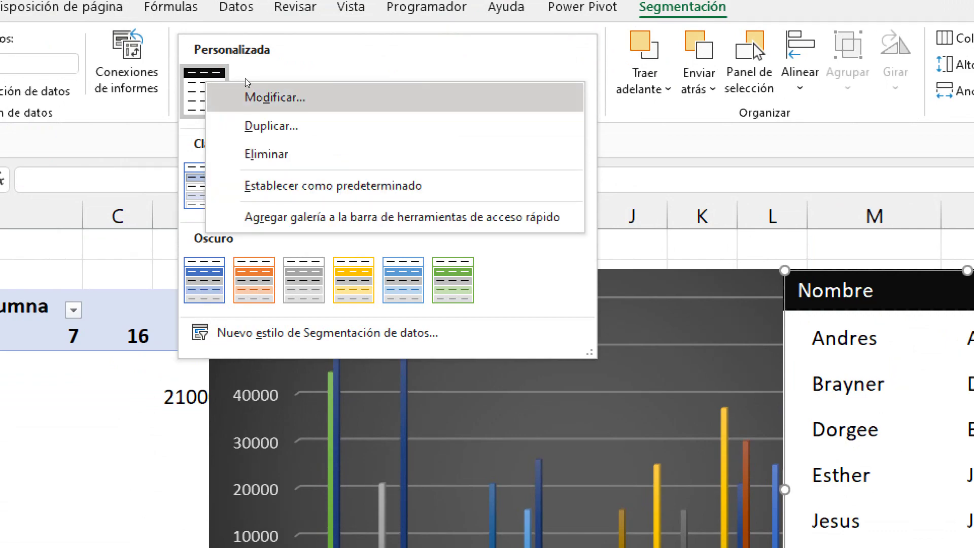
pyautogui.click(254, 96)
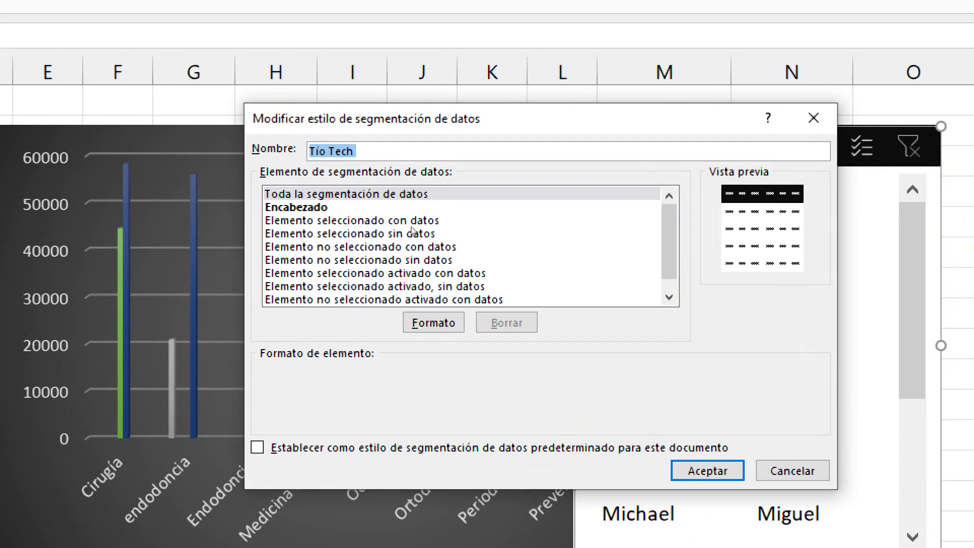
pyautogui.click(408, 219)
pyautogui.press('Down')
pyautogui.click(373, 198)
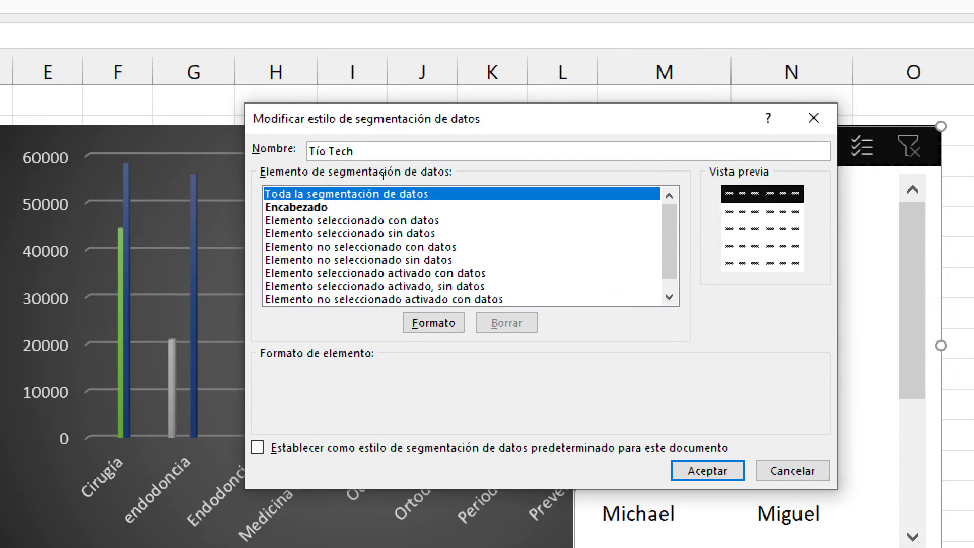
pyautogui.click(389, 219)
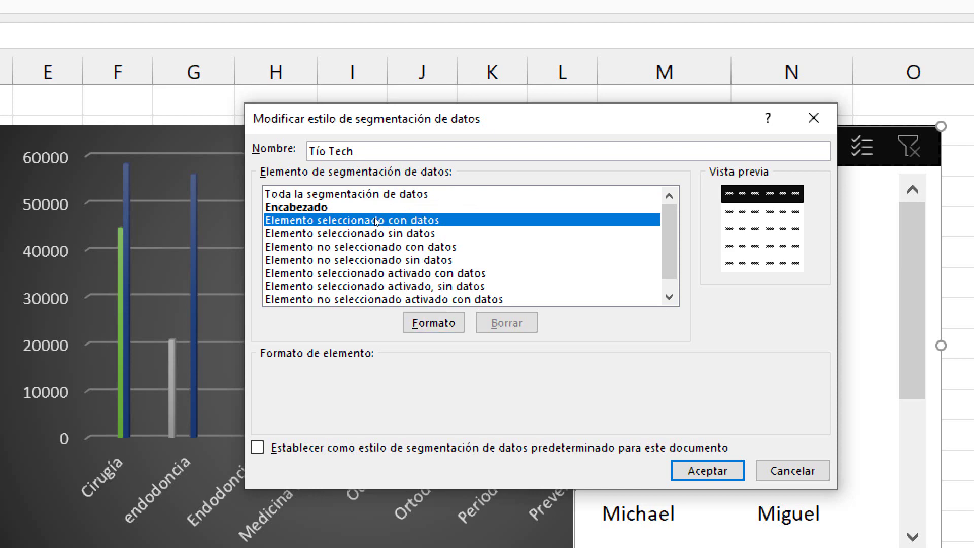
# Give selected items with data a yellow fill and black italic text, and save Tío Tech.
pyautogui.press('Tab')
pyautogui.press('Return')
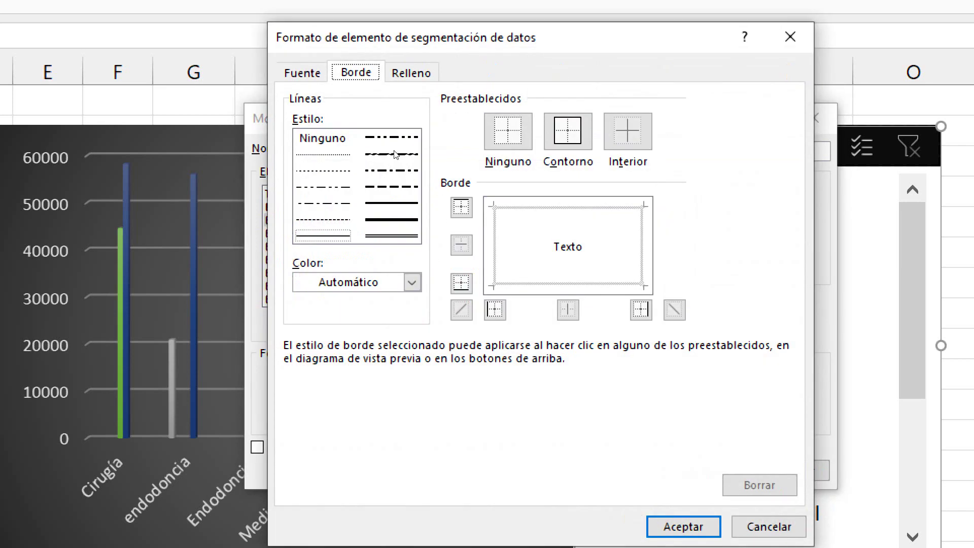
pyautogui.hotkey('ctrl', 'Tab')
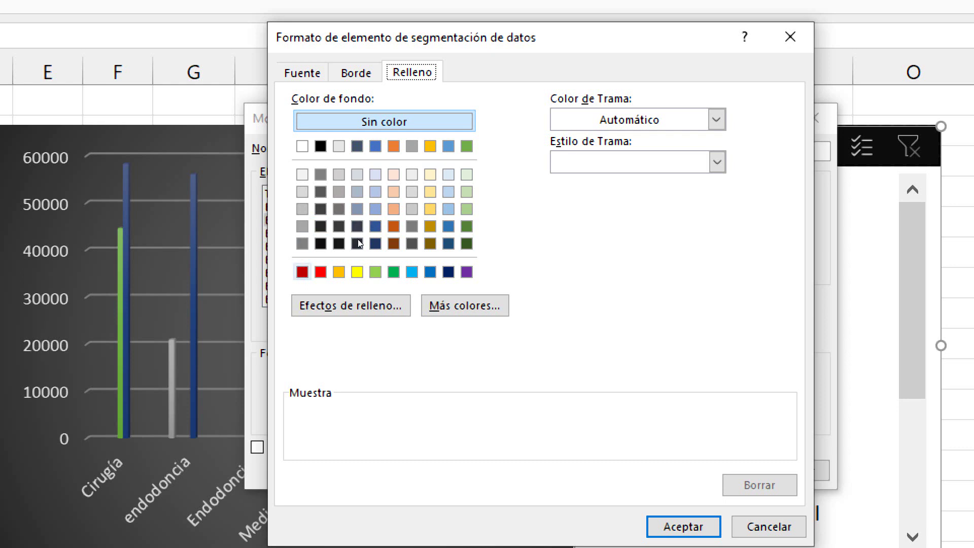
pyautogui.click(357, 272)
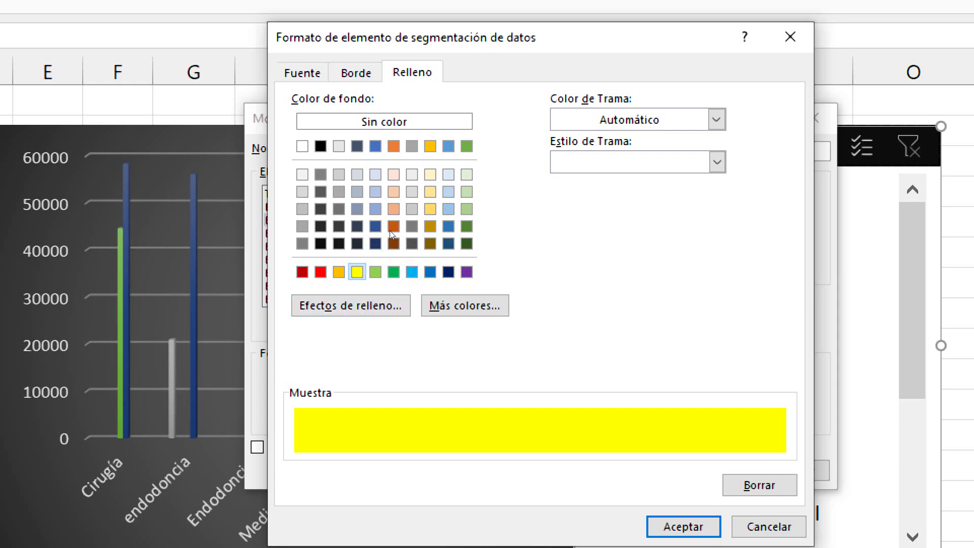
pyautogui.hotkey('ctrl', 'Tab')
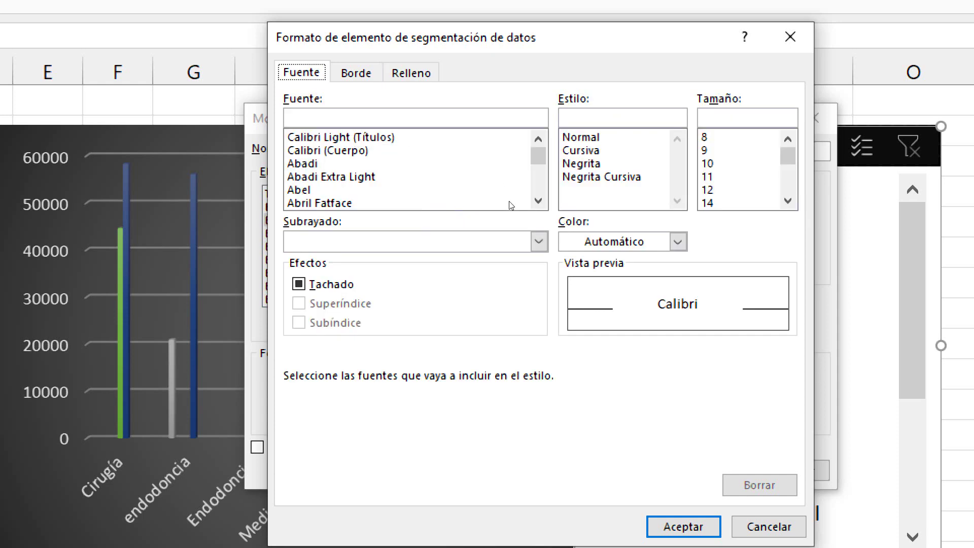
pyautogui.hotkey('alt', 'Down')
pyautogui.press('Down')
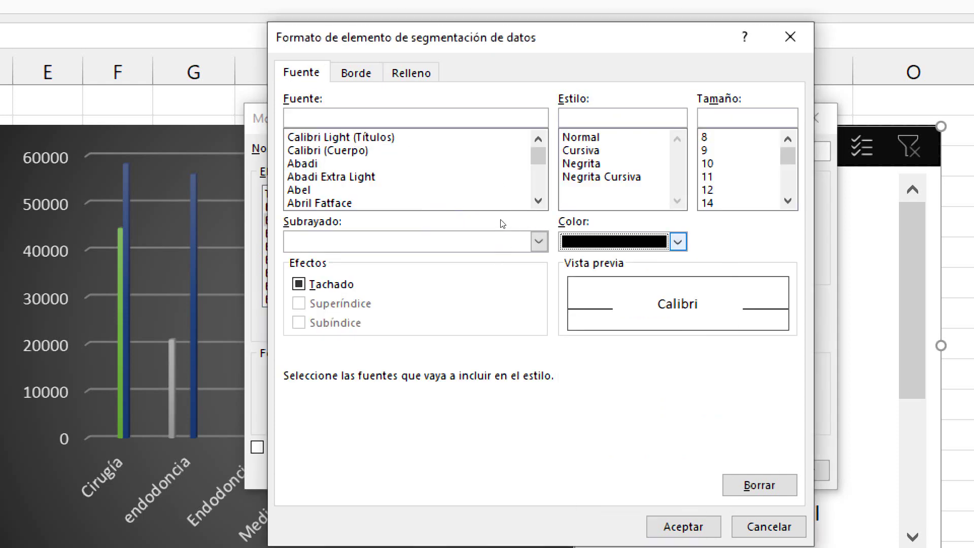
pyautogui.press('Return')
pyautogui.hotkey('alt', 'e')
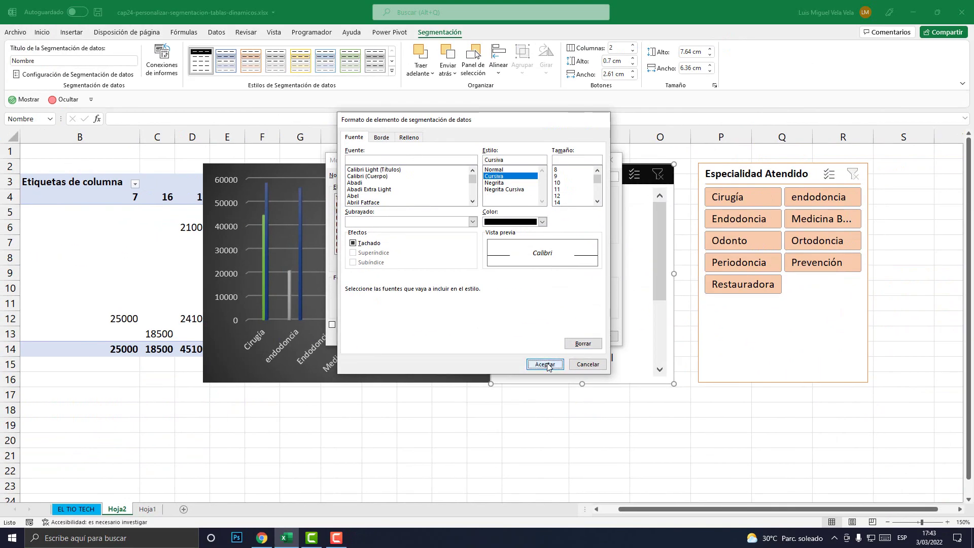
pyautogui.press('Return')
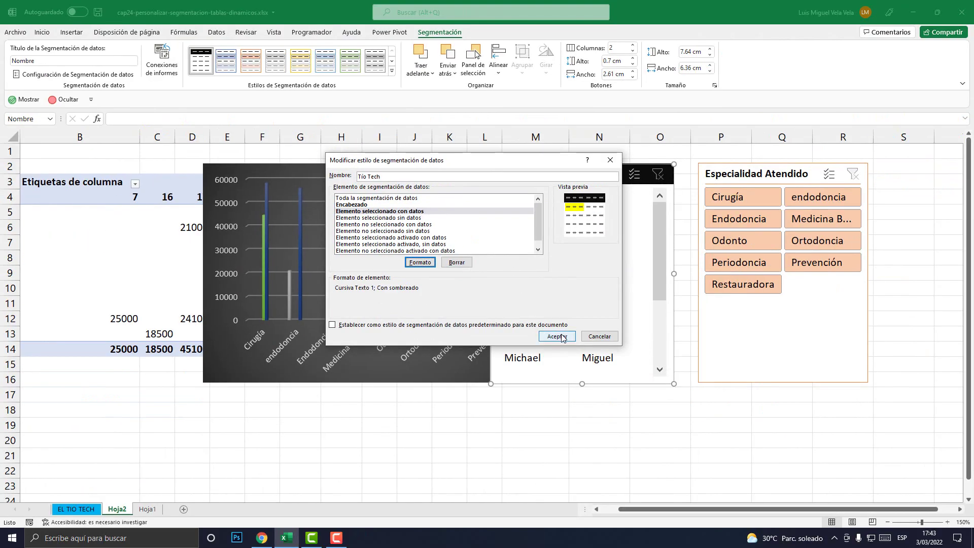
pyautogui.click(558, 336)
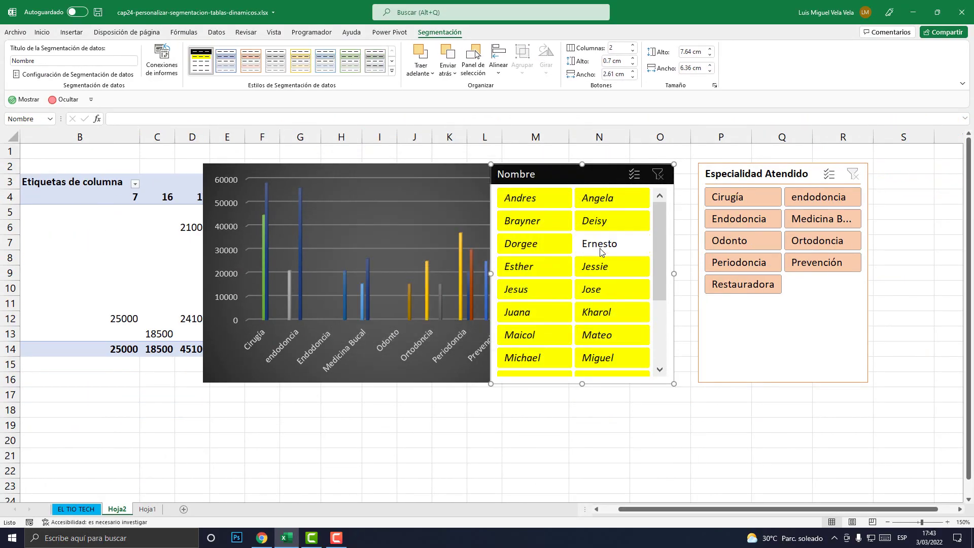
# Filter the chart through the Nombre slicer to Andres, Esther, Maicol, Jose, Deisy, Kharol, ending on Maicol.
pyautogui.scroll(-5, 655, 259)
pyautogui.scroll(5, 655, 260)
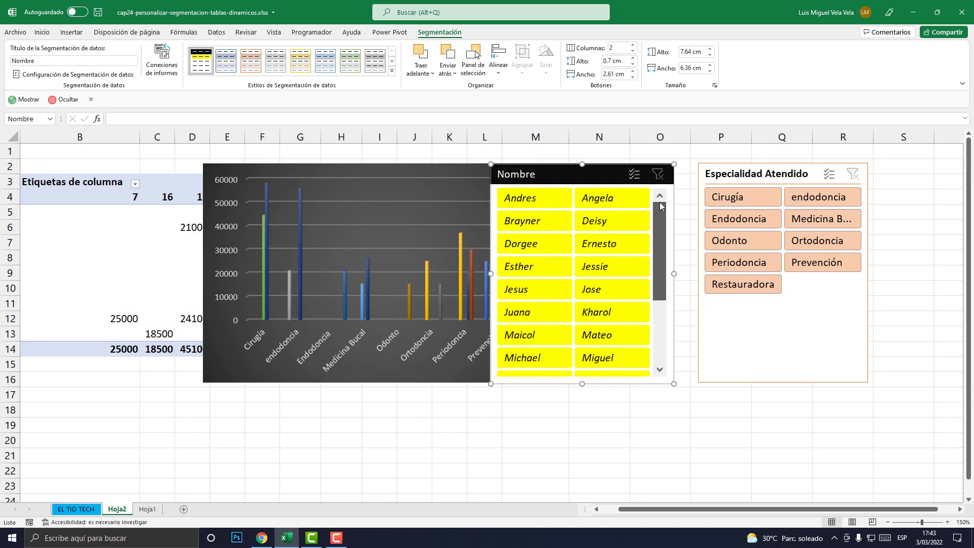
pyautogui.click(550, 205)
pyautogui.click(531, 276)
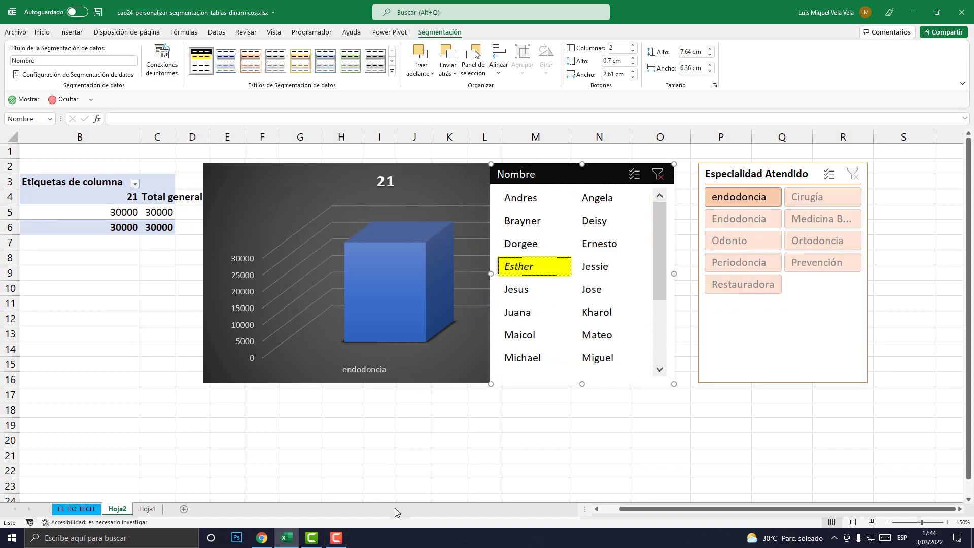
pyautogui.click(535, 335)
pyautogui.click(597, 293)
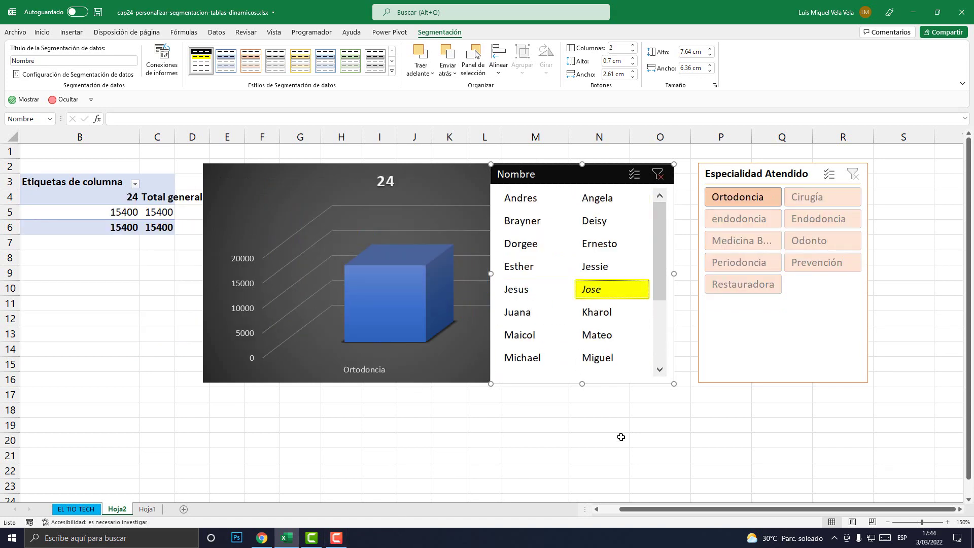
pyautogui.click(600, 226)
pyautogui.click(551, 270)
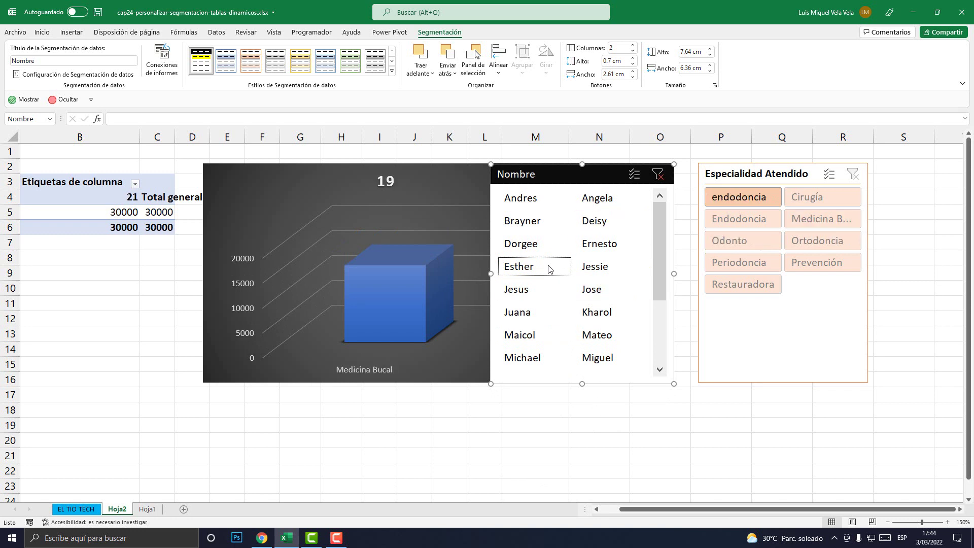
pyautogui.click(536, 336)
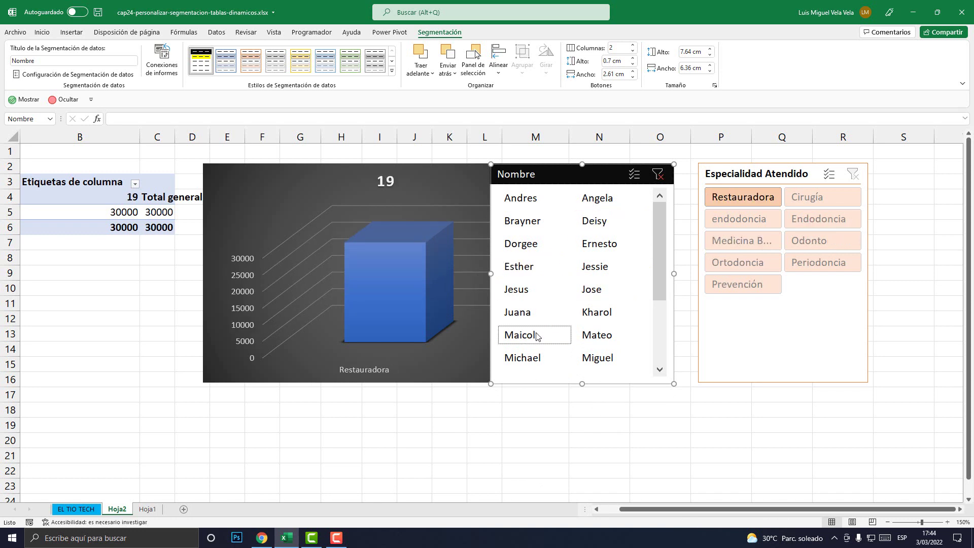
pyautogui.click(593, 313)
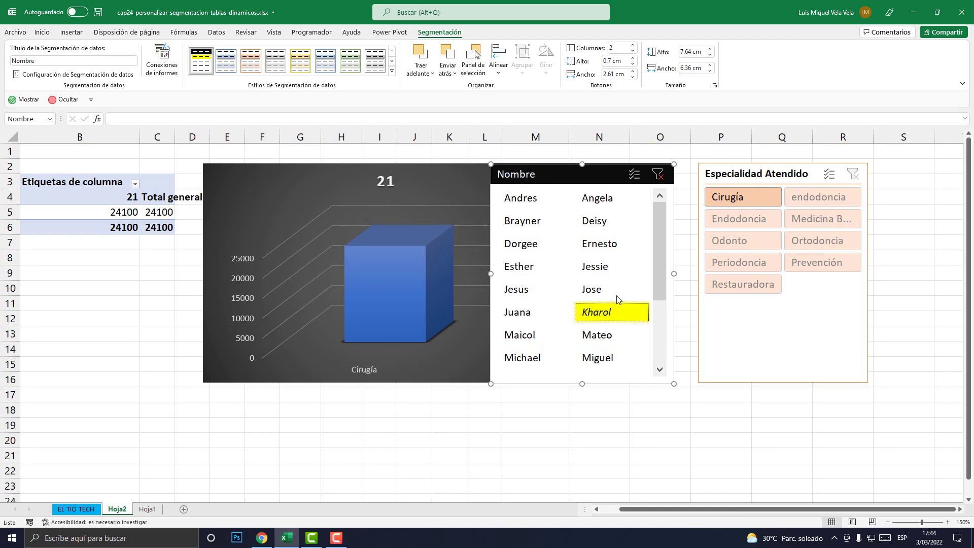
pyautogui.click(548, 336)
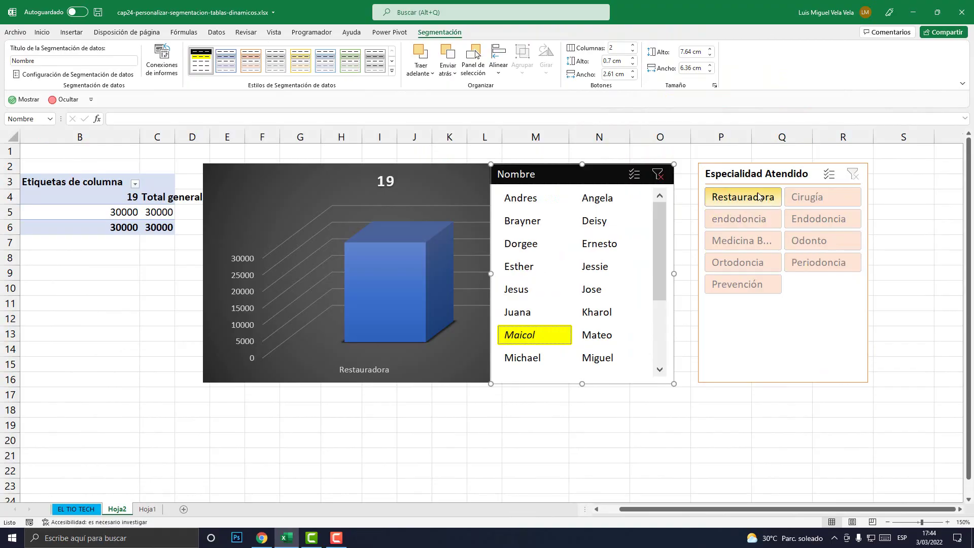
# Filter by specialties Restauradora, Ortodoncia, Medicina Bucal, Odonto and Endodoncia, then clear the Especialidad Atendido filter.
pyautogui.click(759, 197)
pyautogui.click(774, 263)
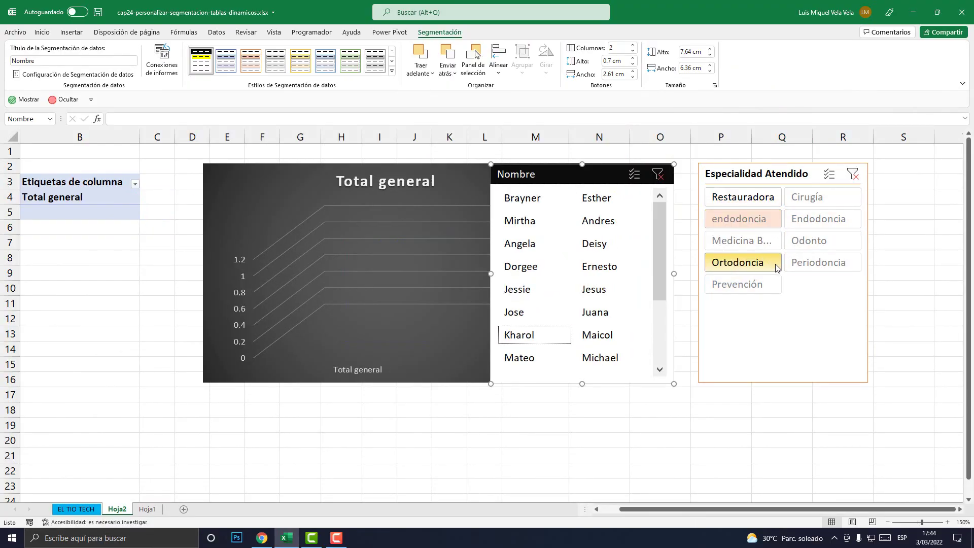
pyautogui.click(743, 240)
pyautogui.click(821, 240)
pyautogui.click(751, 222)
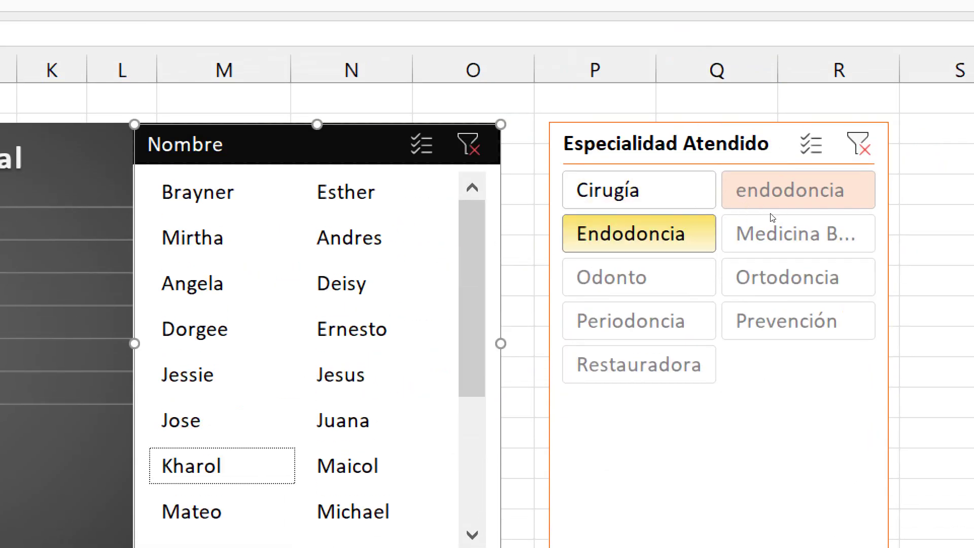
pyautogui.click(823, 204)
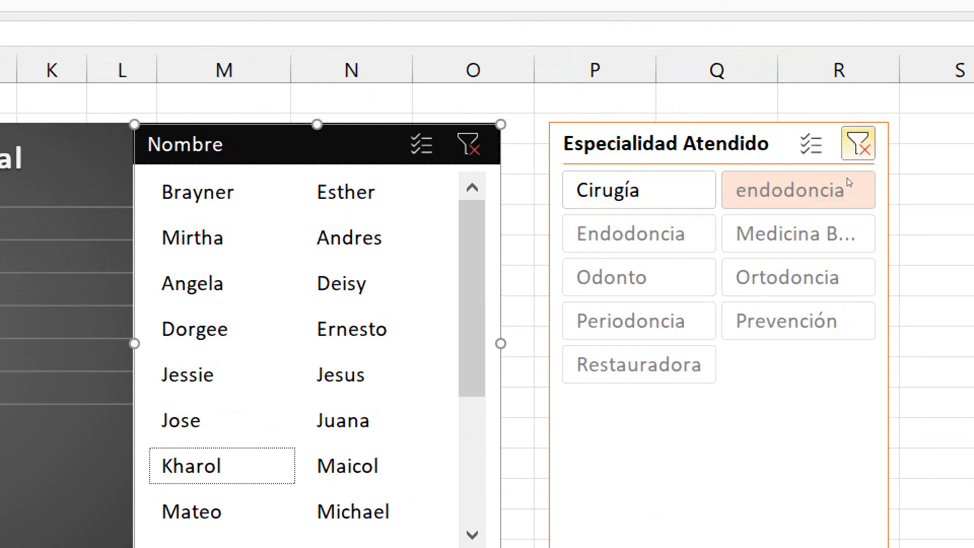
pyautogui.click(858, 144)
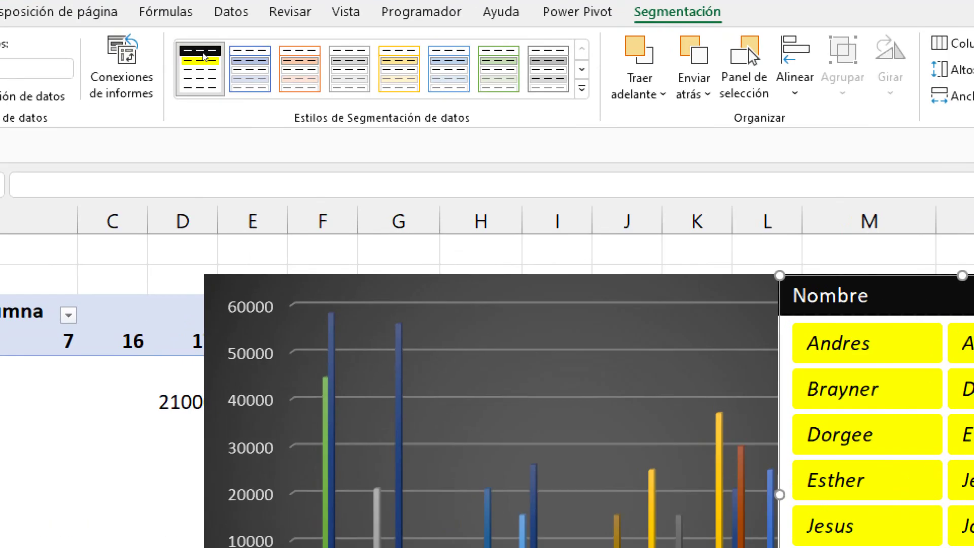
# Modify the Tío Tech style so 'Toda la segmentación de datos' gets a green fill, and save it.
pyautogui.rightClick(203, 57)
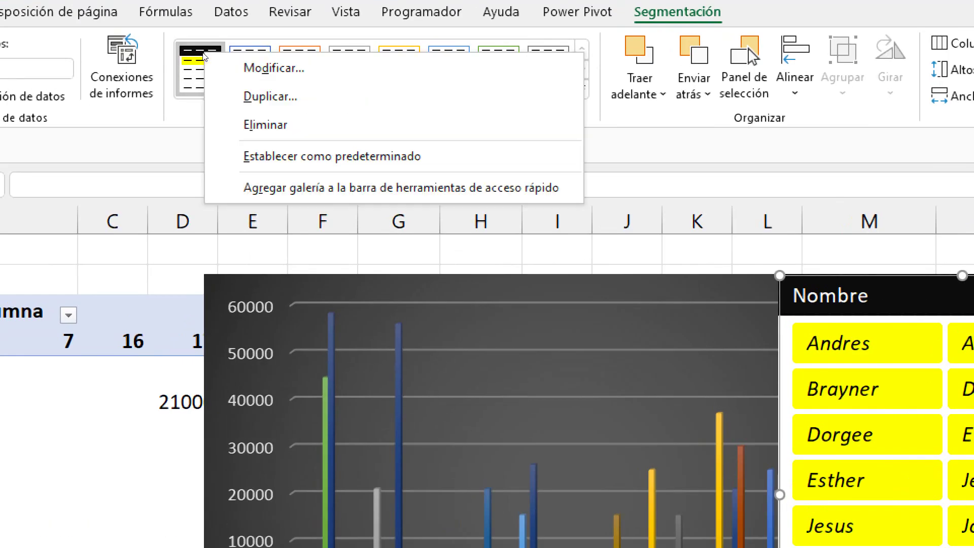
pyautogui.click(252, 64)
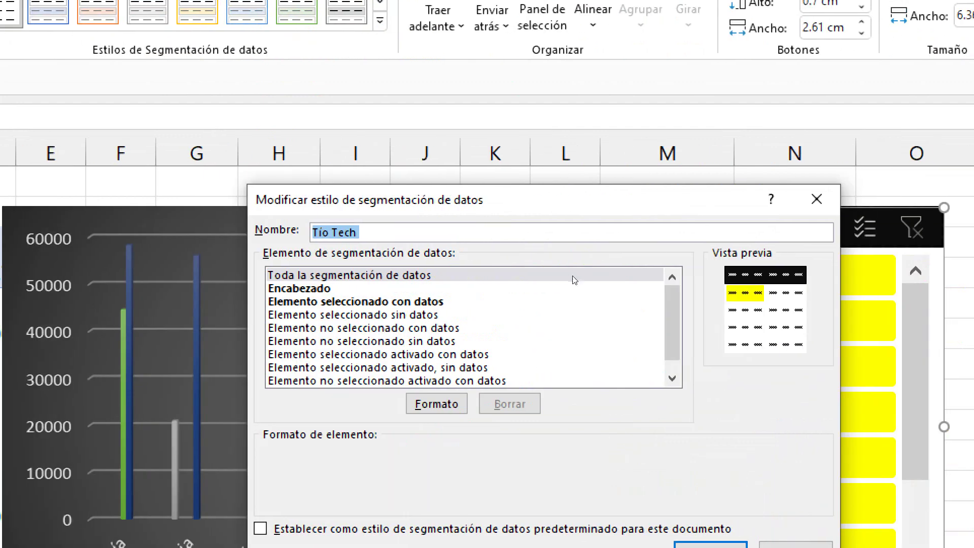
pyautogui.scroll(-1, 528, 223)
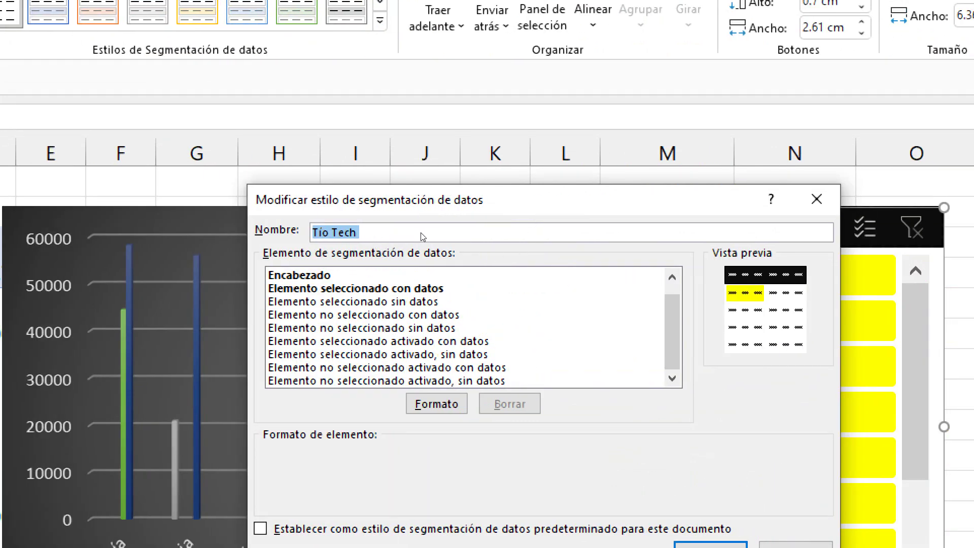
pyautogui.scroll(1, 539, 224)
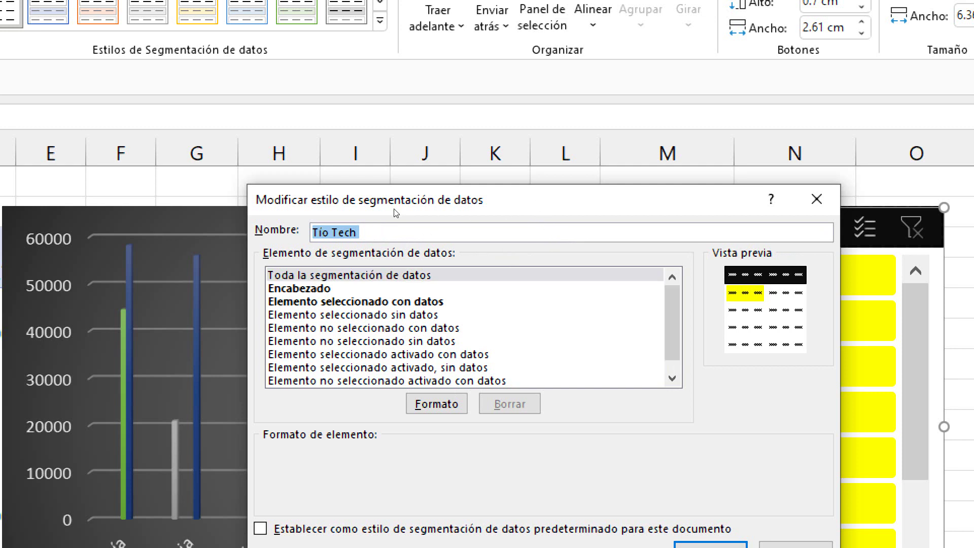
pyautogui.press('Tab')
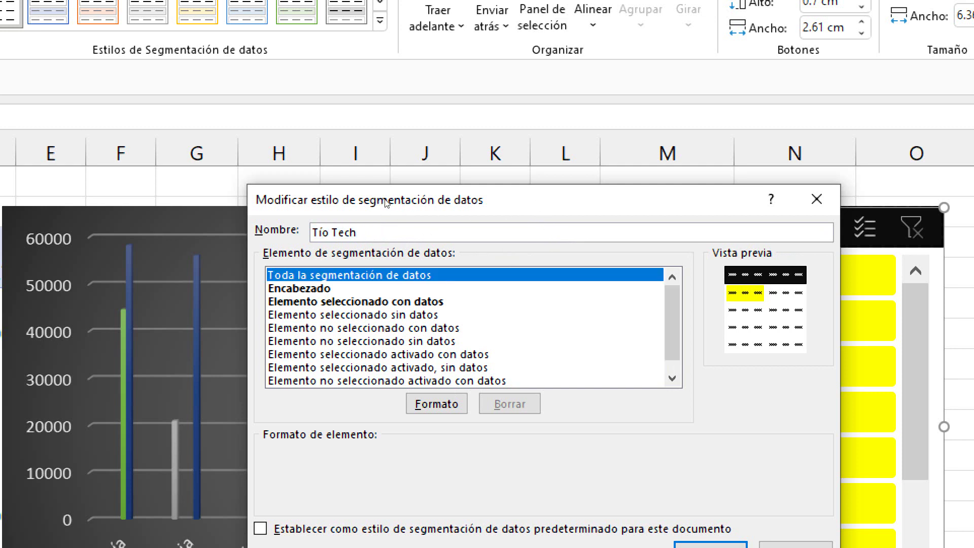
pyautogui.hotkey('alt', 'f')
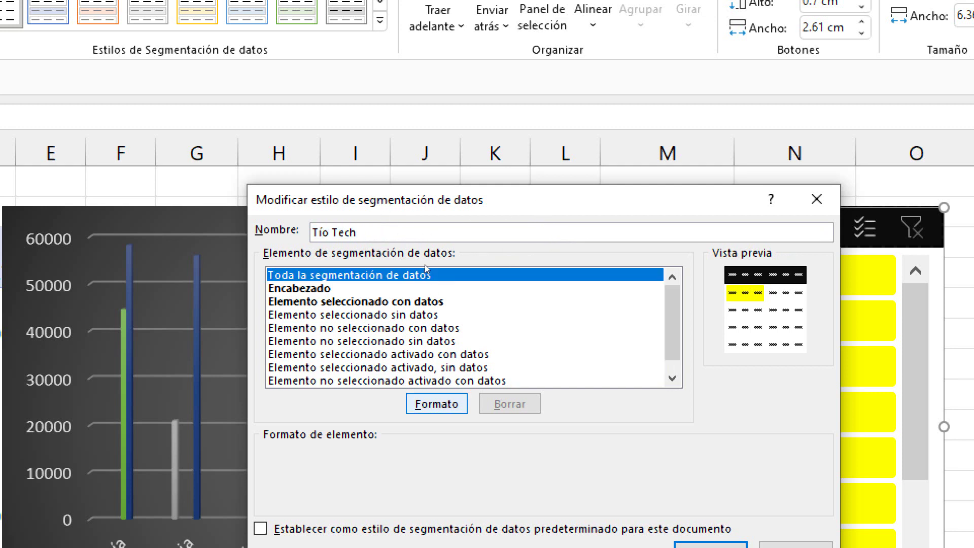
pyautogui.click(409, 152)
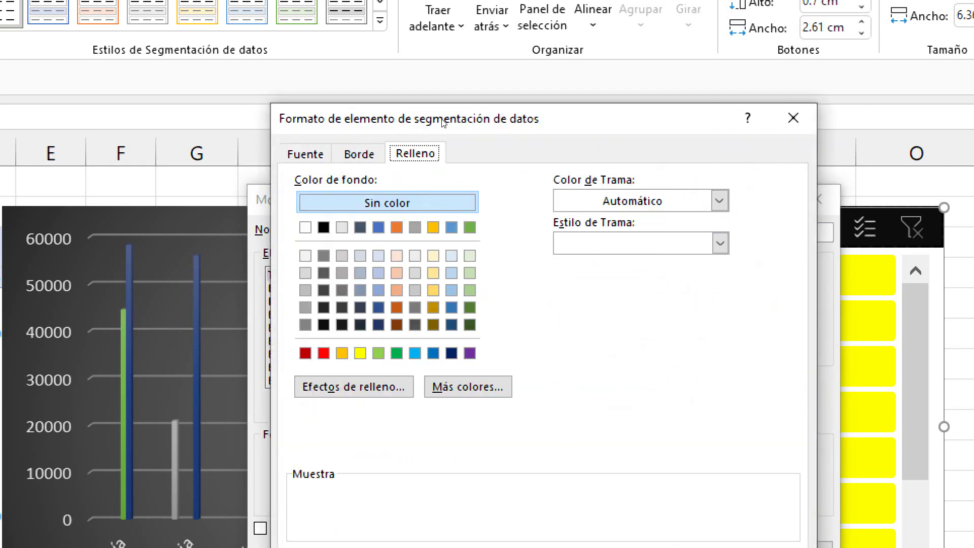
pyautogui.moveTo(444, 124); pyautogui.dragTo(349, 104)
pyautogui.click(285, 188)
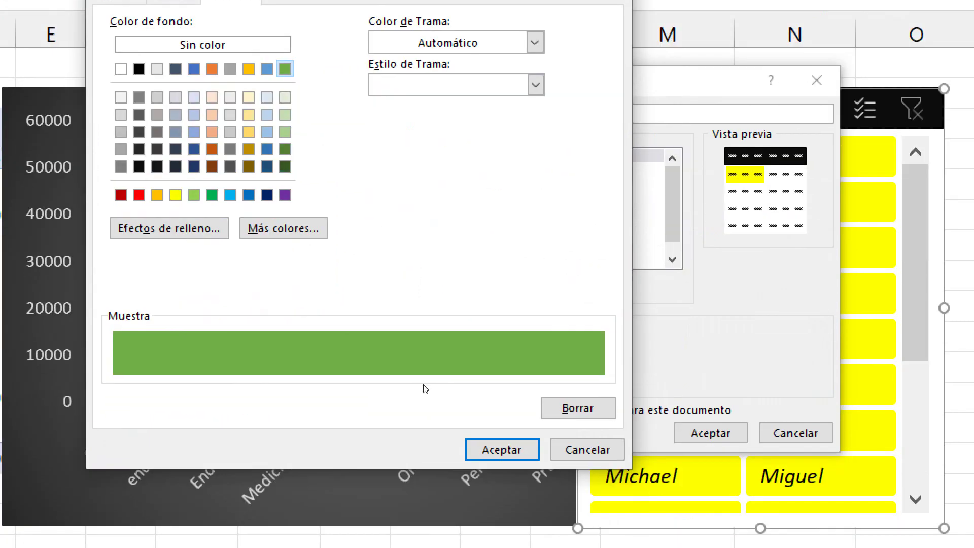
pyautogui.press('Return')
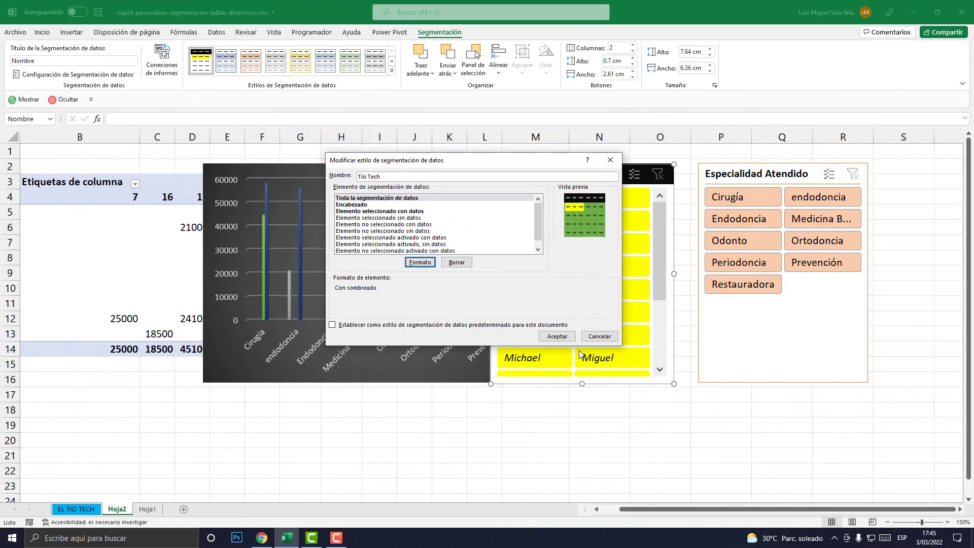
pyautogui.click(558, 338)
# Nudge the Nombre slicer slightly down and to the right.
pyautogui.moveTo(651, 256); pyautogui.dragTo(657, 261)
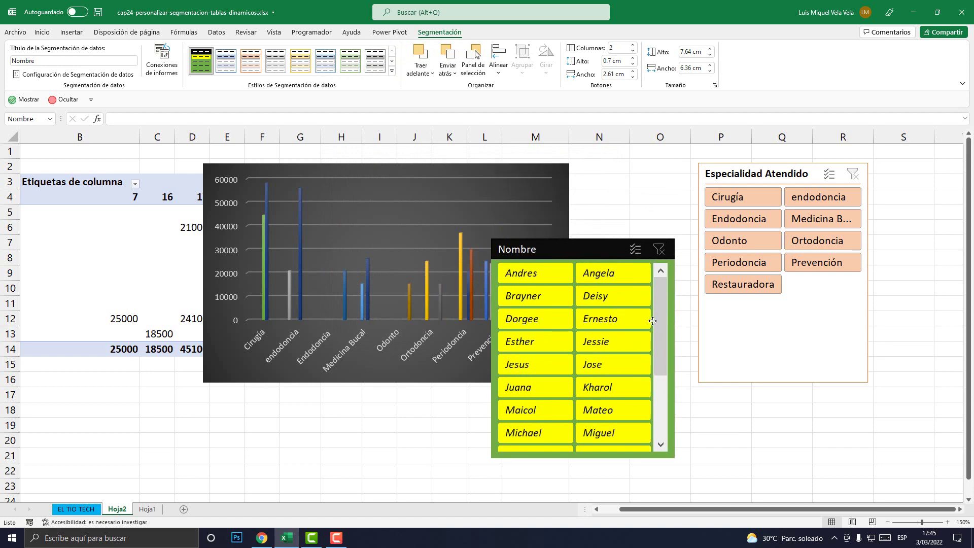
pyautogui.scroll(-3, 665, 244)
pyautogui.scroll(3, 666, 244)
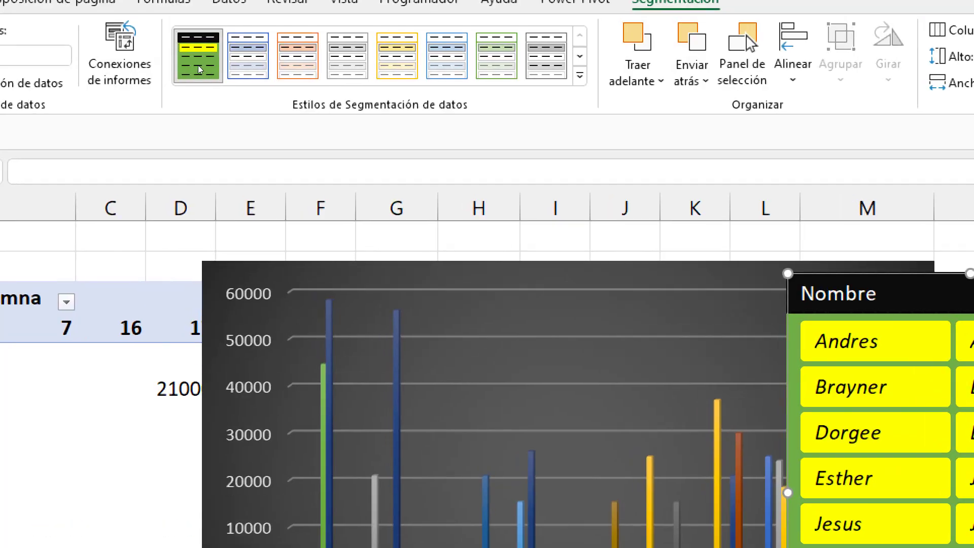
# Reopen the Tío Tech style's whole-slicer formatting and try a diagonal stripe pattern on the fill.
pyautogui.rightClick(205, 66)
pyautogui.click(235, 74)
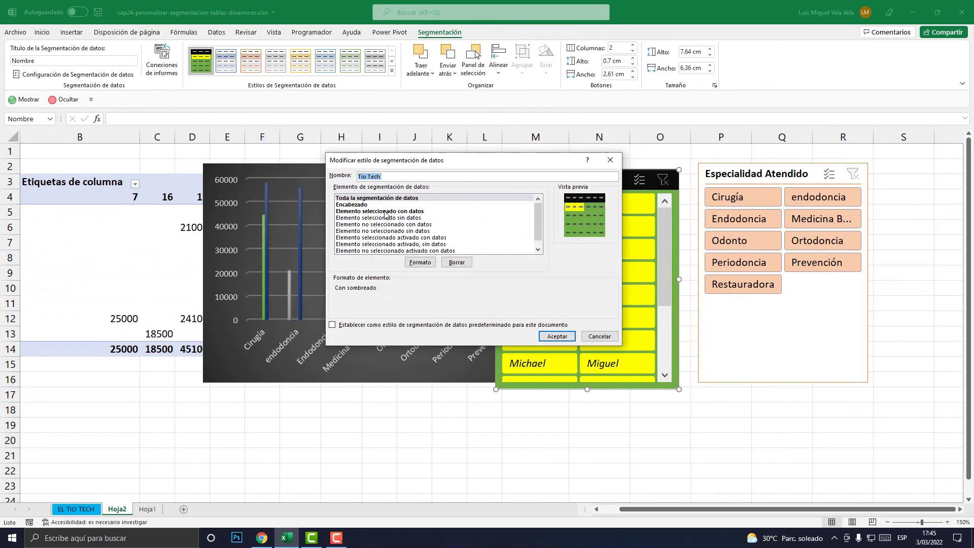
pyautogui.click(375, 200)
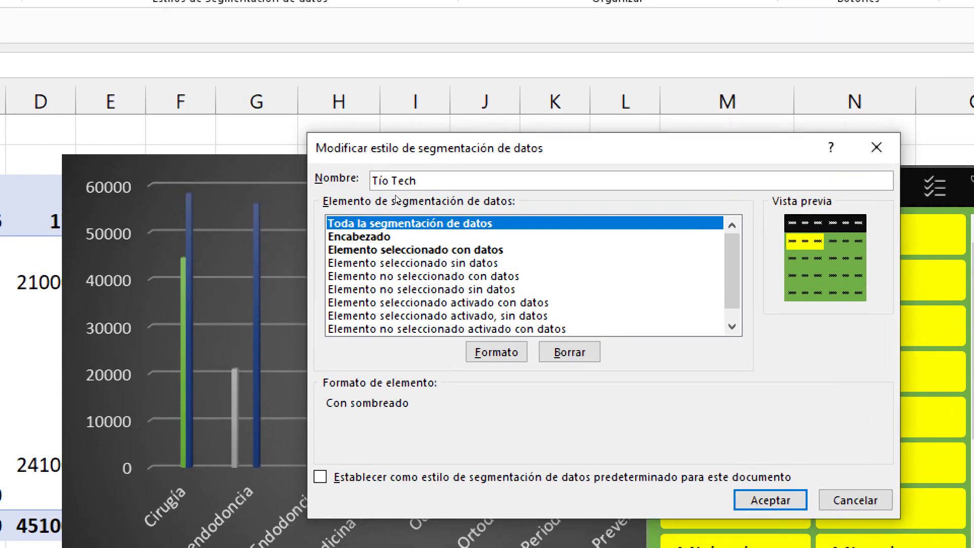
pyautogui.hotkey('alt', 'f')
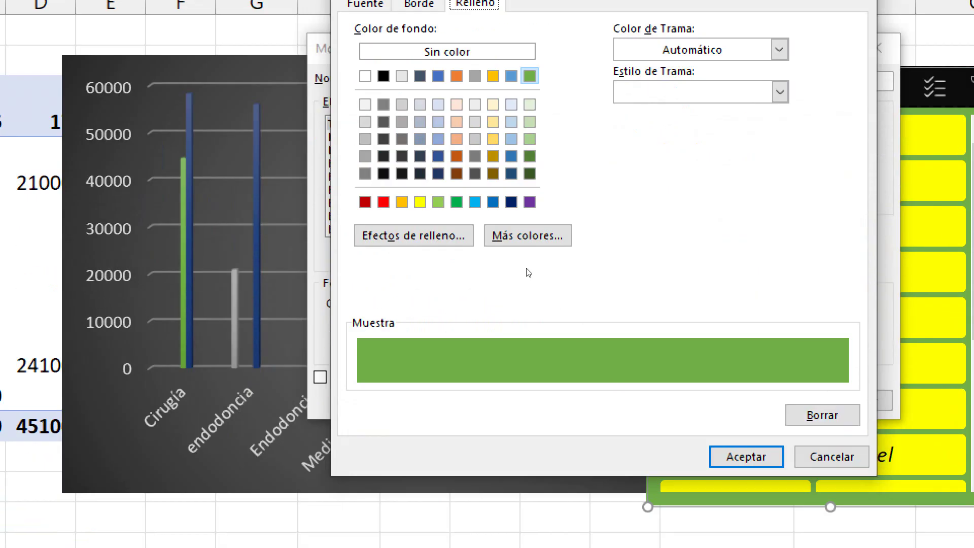
pyautogui.hotkey('alt', 'd')
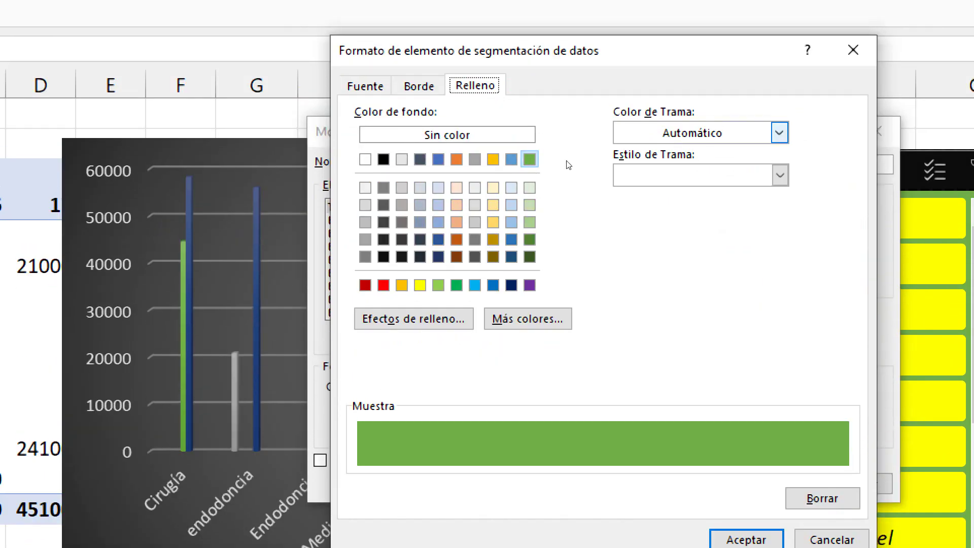
pyautogui.press('Escape')
pyautogui.hotkey('alt', 'e')
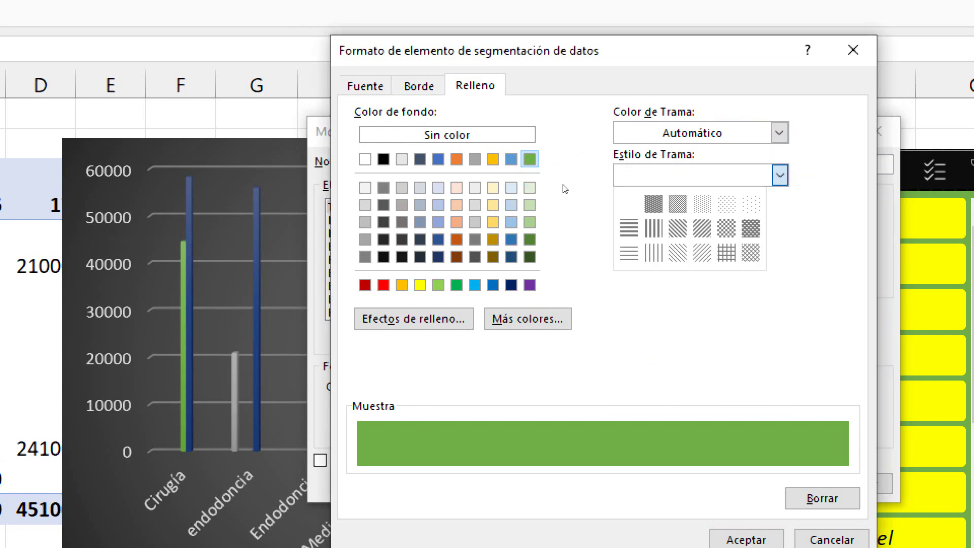
pyautogui.press('Down')
pyautogui.press('Down')
pyautogui.press('Left')
pyautogui.press('Return')
# Compare dotted patterns, settle on vertical stripes for the green fill, and save the Tío Tech style.
pyautogui.hotkey('alt', 'Down')
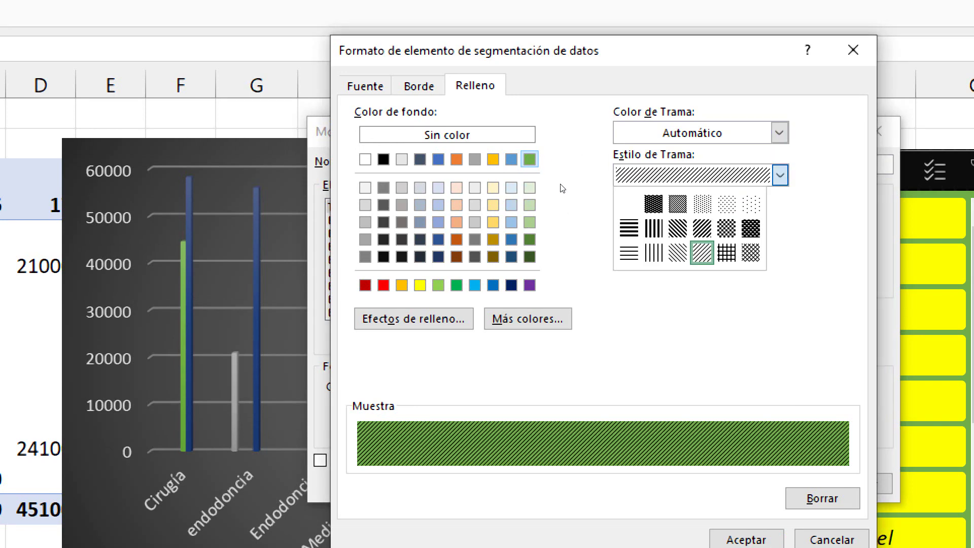
pyautogui.press('Left')
pyautogui.press('Left')
pyautogui.press('Return')
pyautogui.hotkey('alt', 'Down')
pyautogui.press('Up')
pyautogui.press('Up')
pyautogui.press('Right')
pyautogui.press('Right')
pyautogui.press('Right')
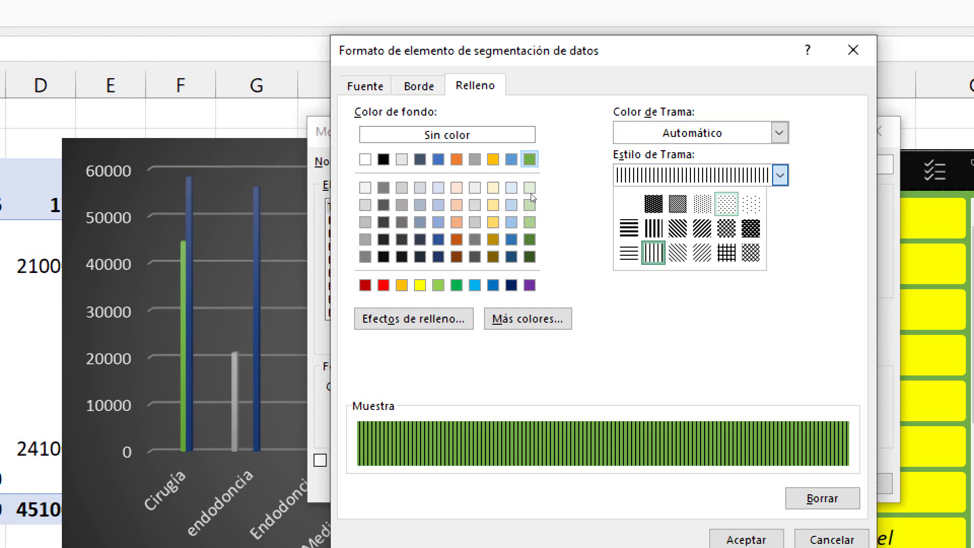
pyautogui.press('Left')
pyautogui.press('Return')
pyautogui.hotkey('alt', 'Down')
pyautogui.press('Right')
pyautogui.press('Right')
pyautogui.press('Return')
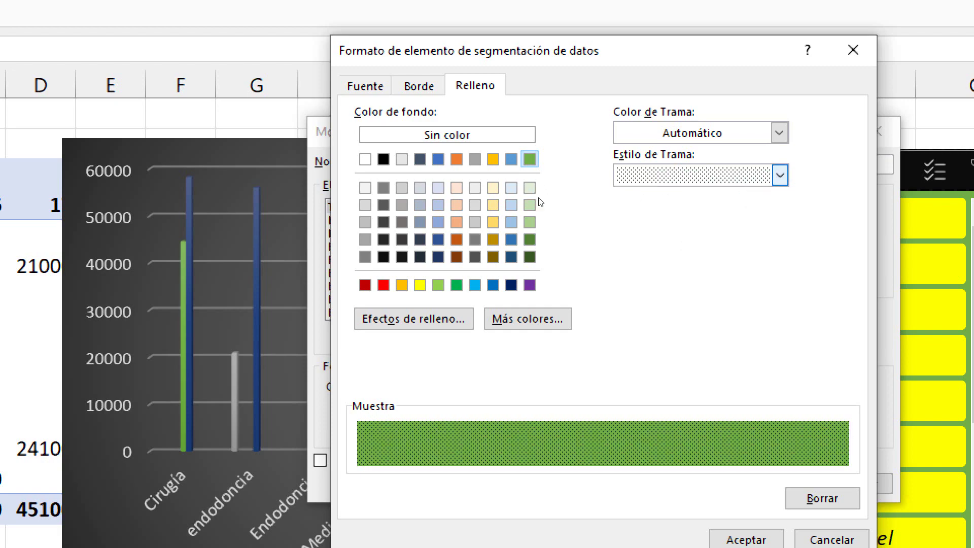
pyautogui.hotkey('alt', 'Down')
pyautogui.press('Down')
pyautogui.press('Left')
pyautogui.press('Return')
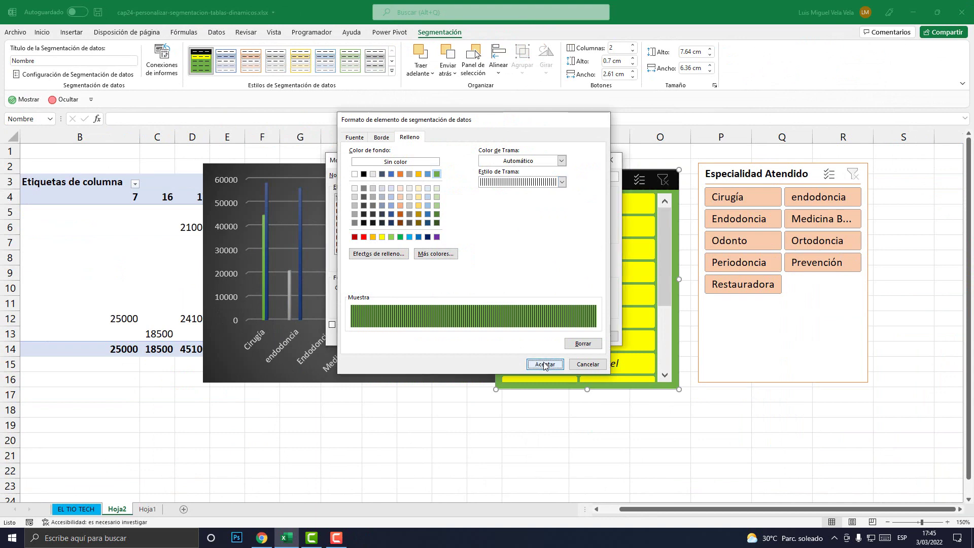
pyautogui.click(550, 358)
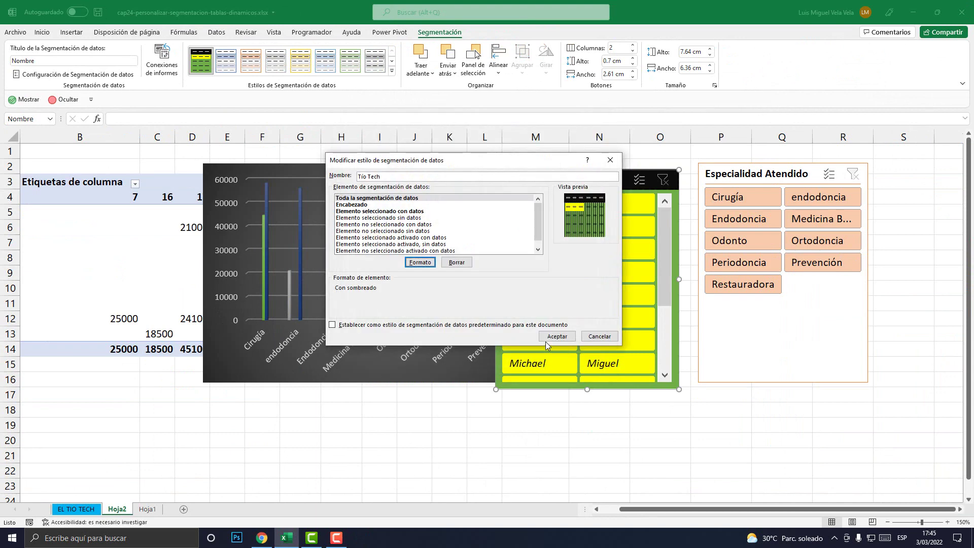
pyautogui.click(554, 338)
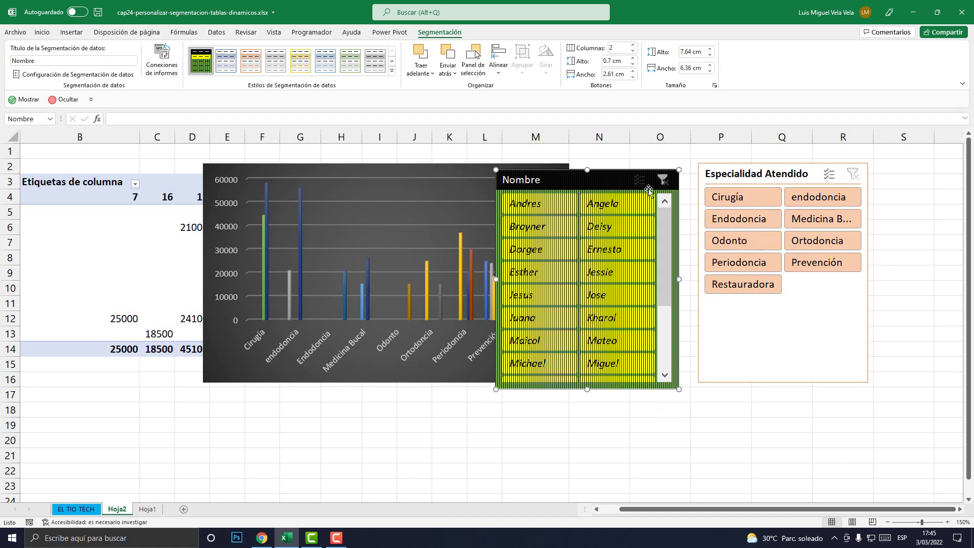
pyautogui.moveTo(668, 260)
pyautogui.mouseDown()
pyautogui.moveTo(668, 317)
pyautogui.moveTo(667, 227)
pyautogui.mouseUp()
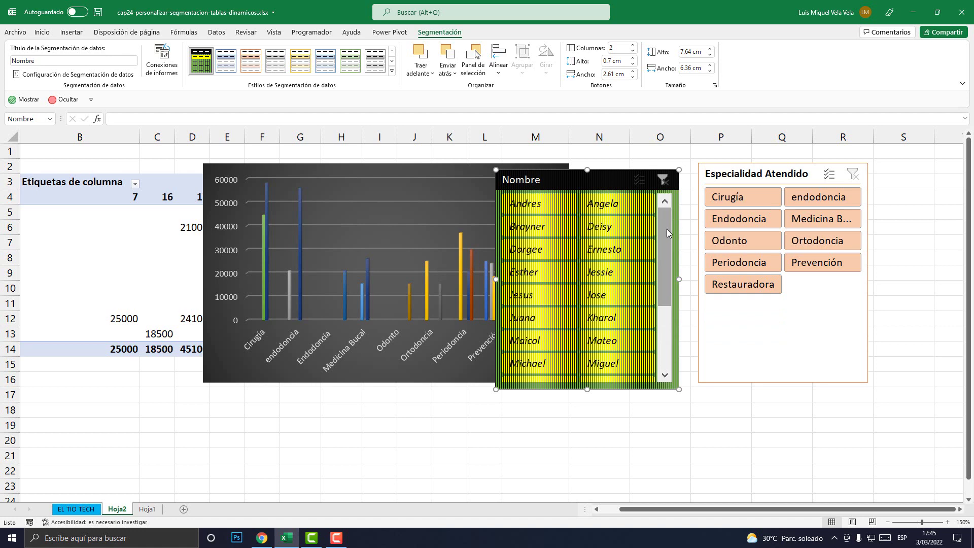
pyautogui.moveTo(666, 229)
pyautogui.mouseDown()
pyautogui.moveTo(665, 299)
pyautogui.moveTo(659, 219)
pyautogui.mouseUp()
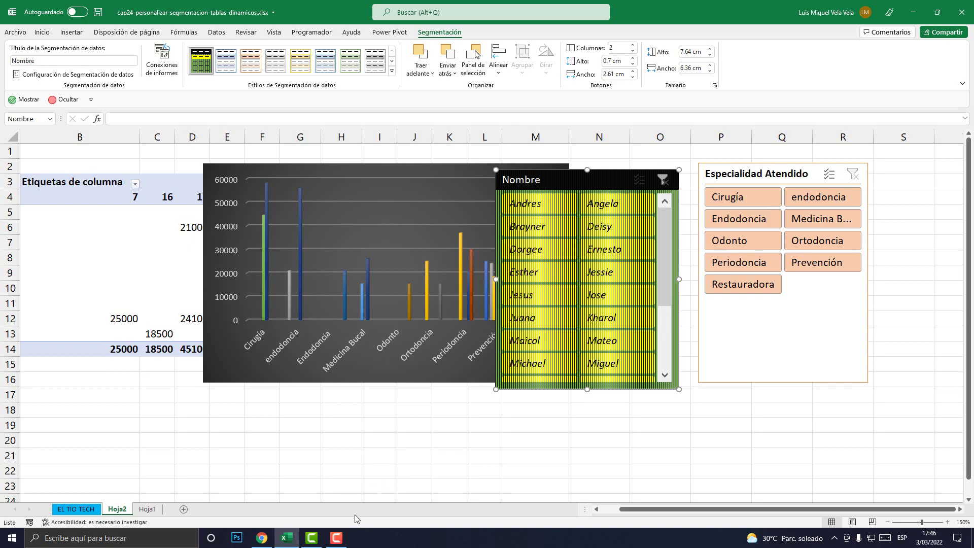
pyautogui.click(336, 538)
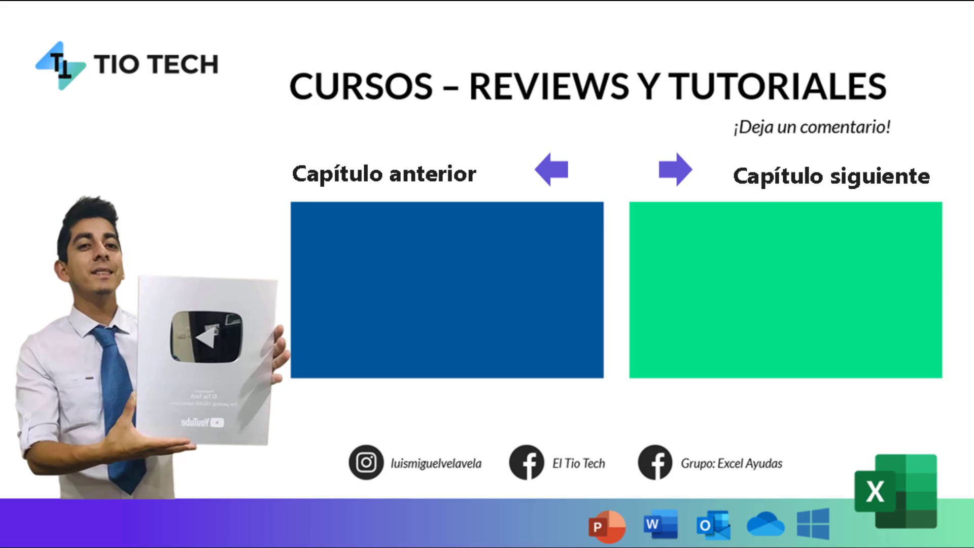